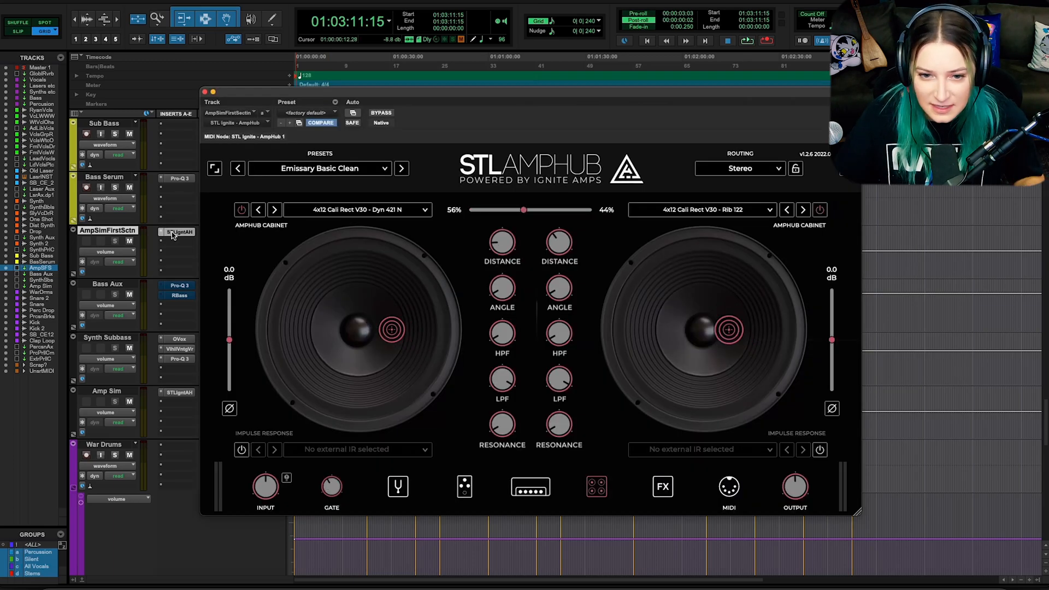
Review the AmpHub pedal, effects, amp head and cabinet sections on the AmpSimFirstSctn track, and close the plug-in.
click(172, 233)
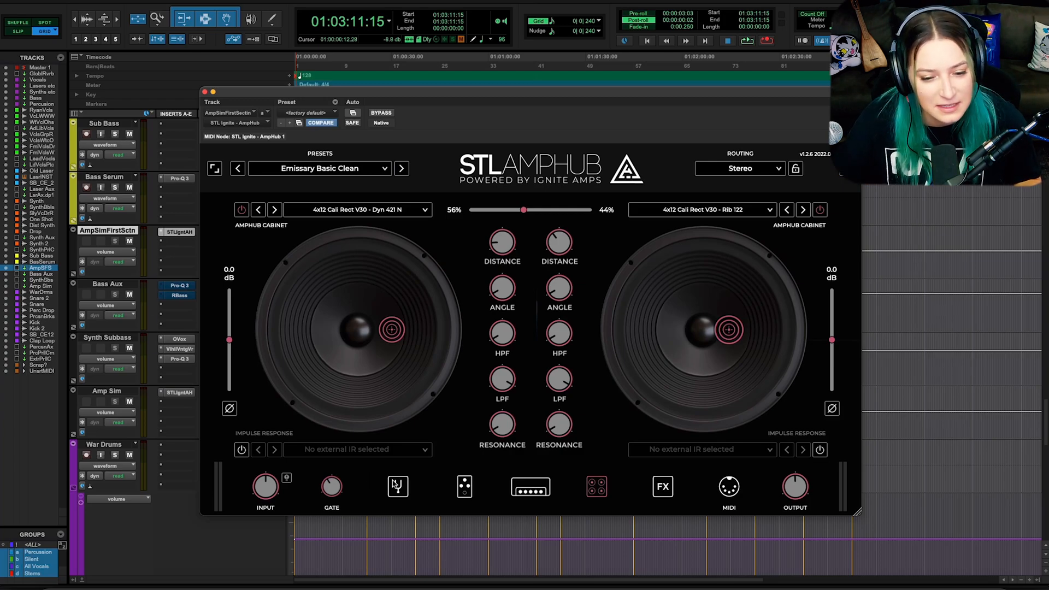
click(465, 488)
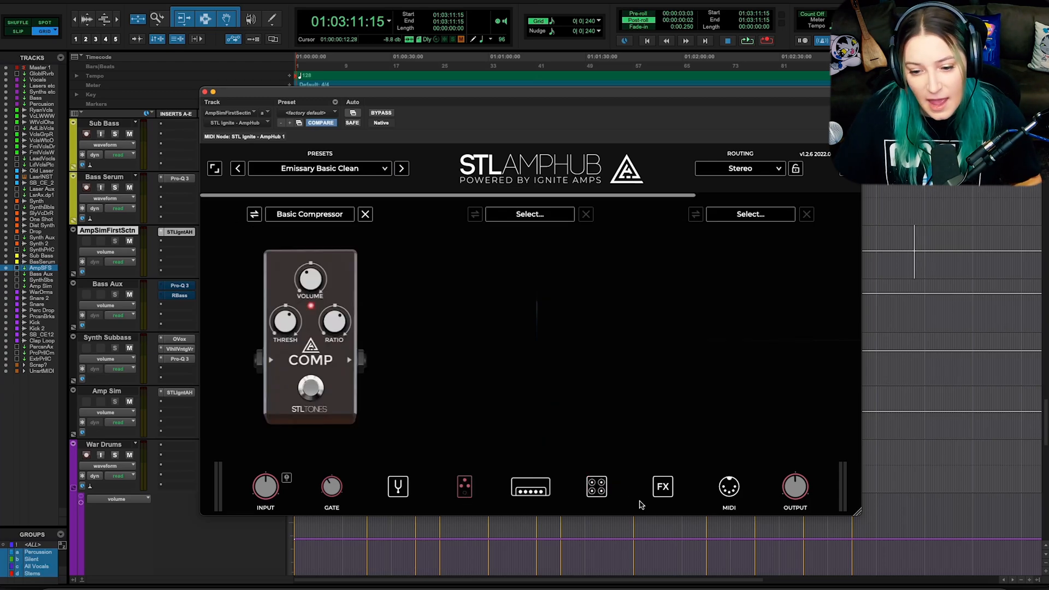
click(668, 498)
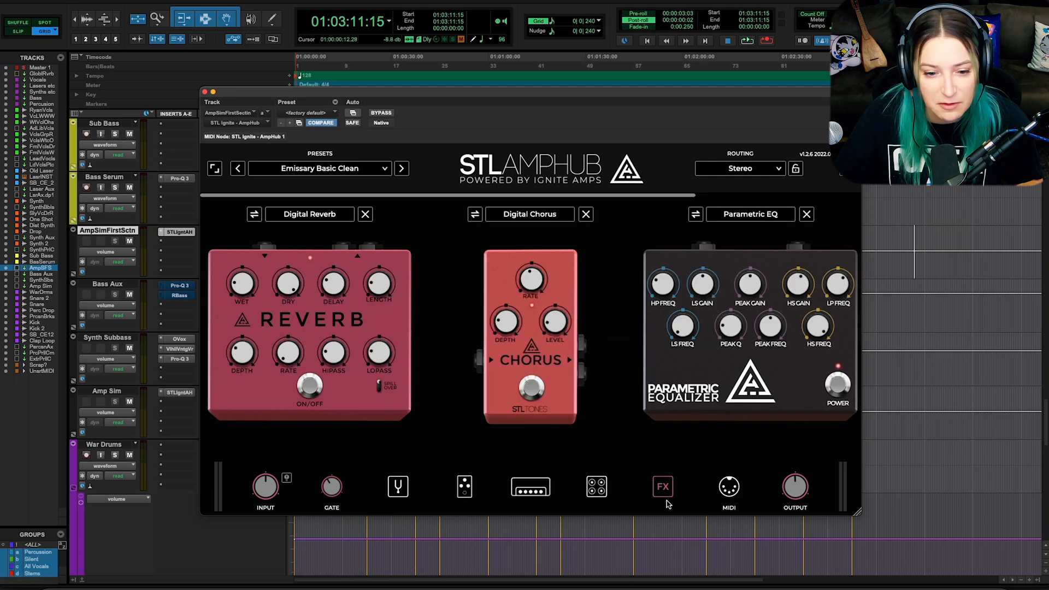
click(598, 498)
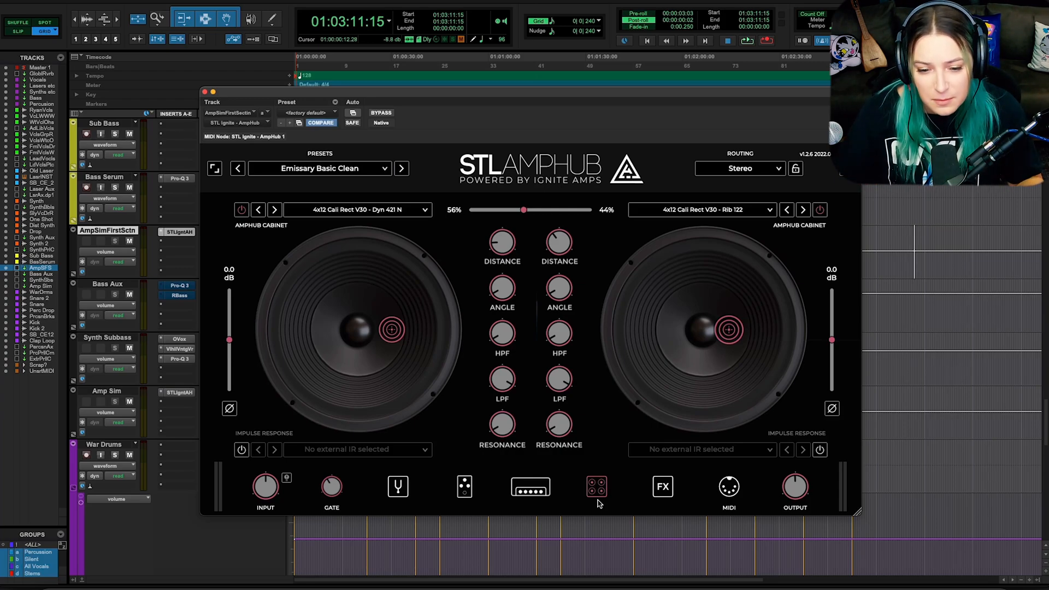
click(464, 495)
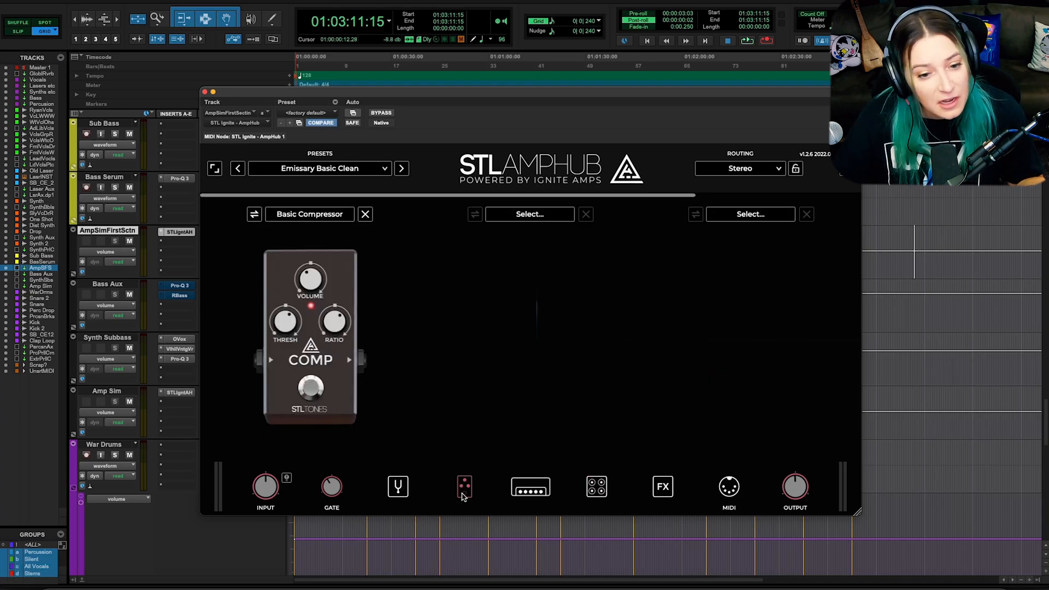
click(528, 488)
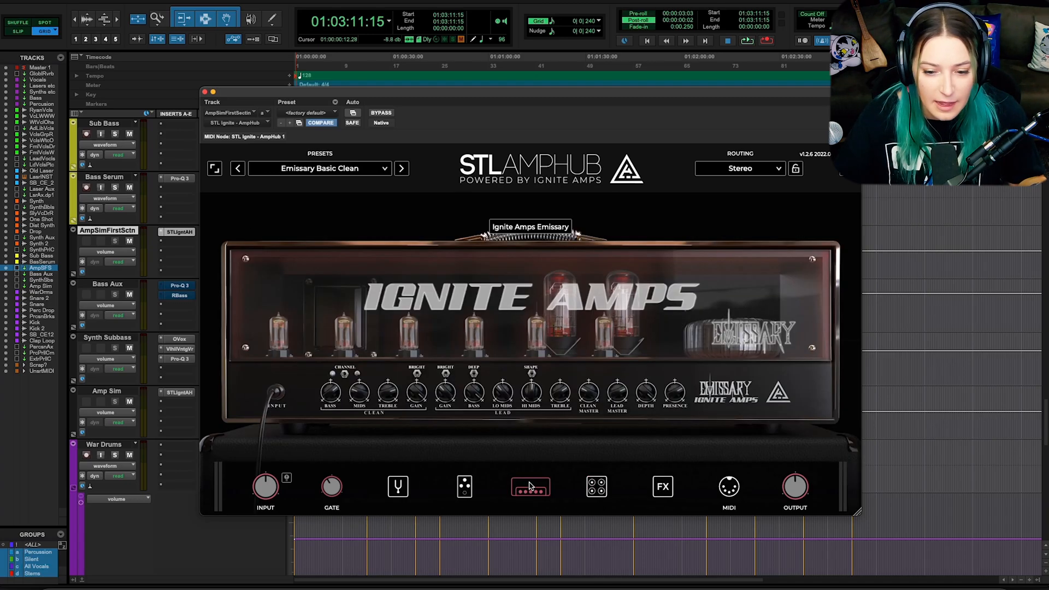
click(601, 495)
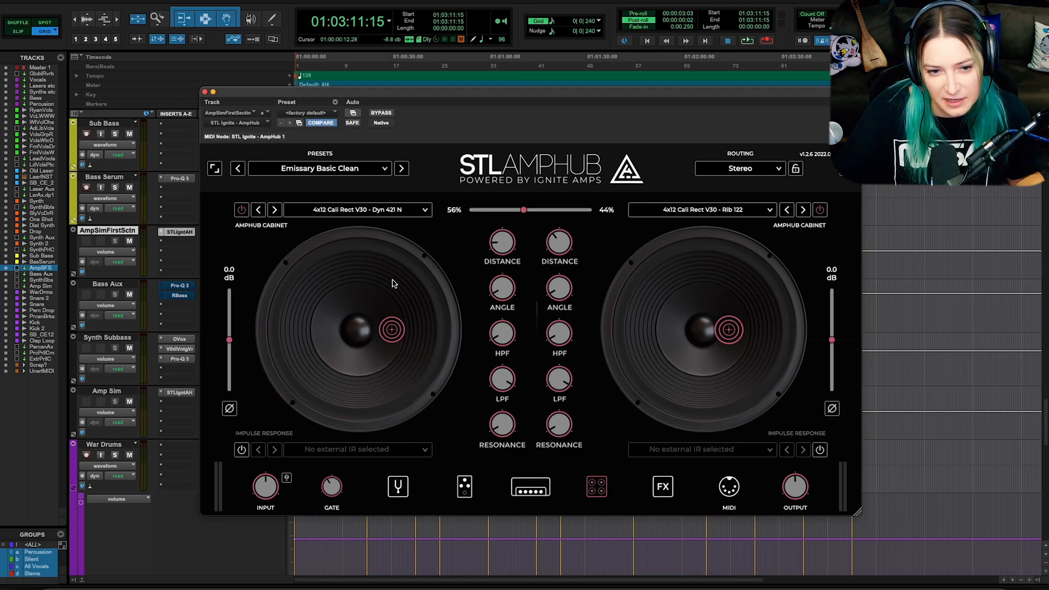
click(205, 92)
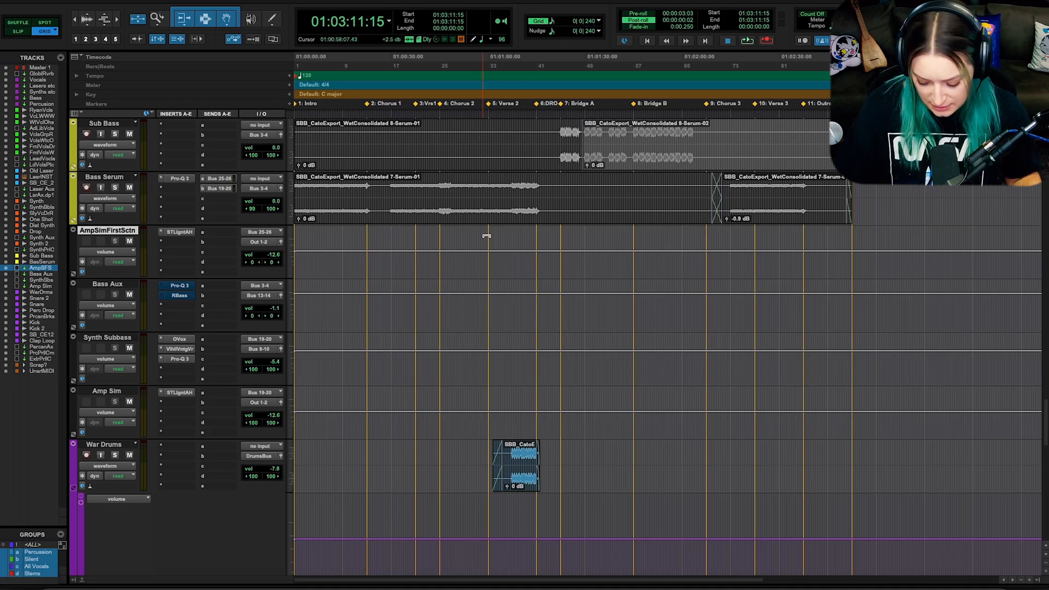
Play the full mix from the start of the session through Chorus 1 and stop playback.
key(Return)
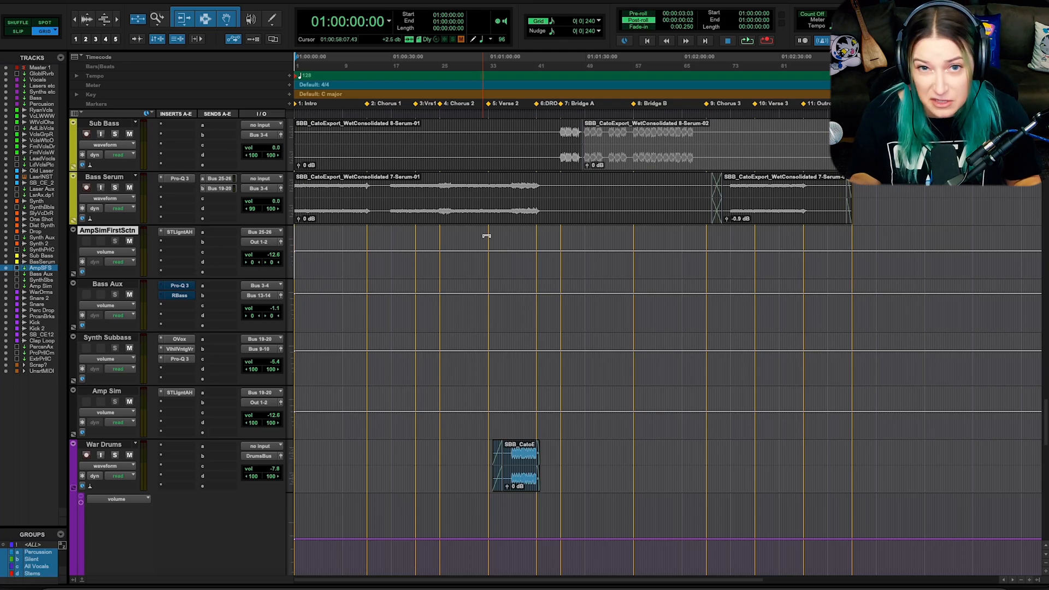
key(space)
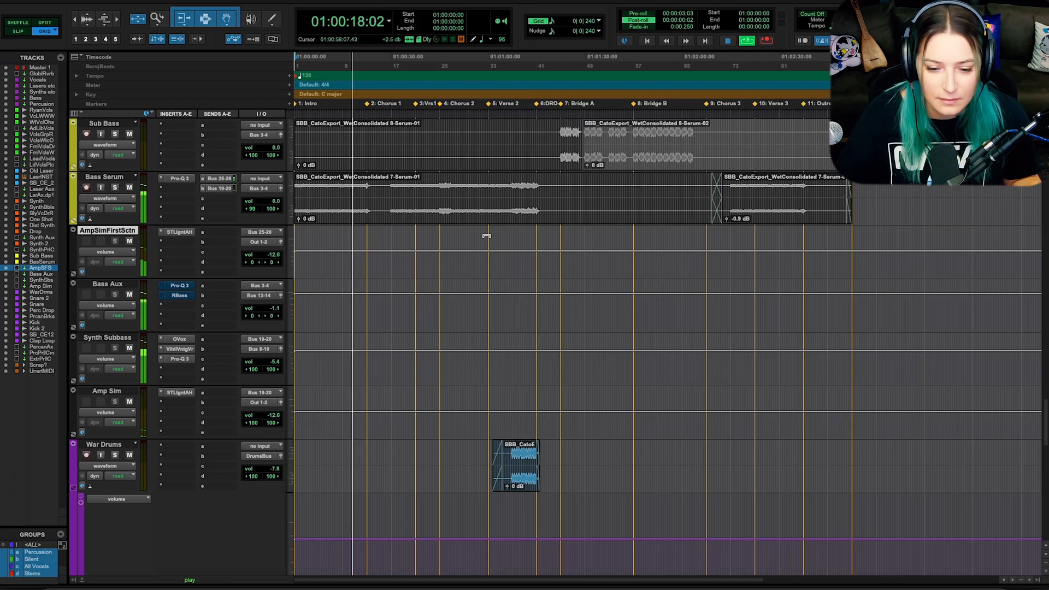
scroll(486, 236, up, 4)
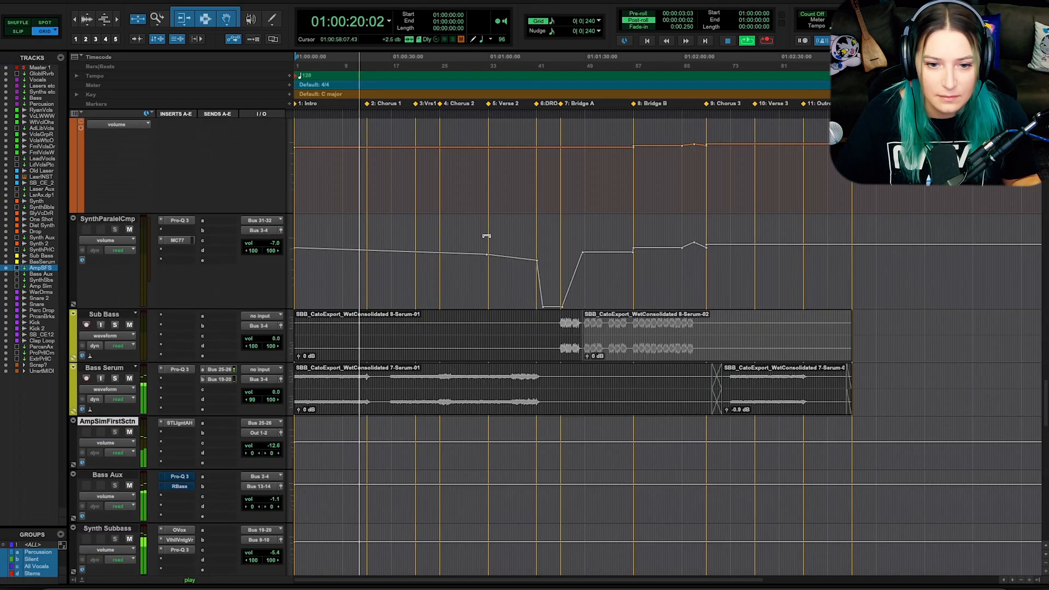
scroll(486, 236, down, 2)
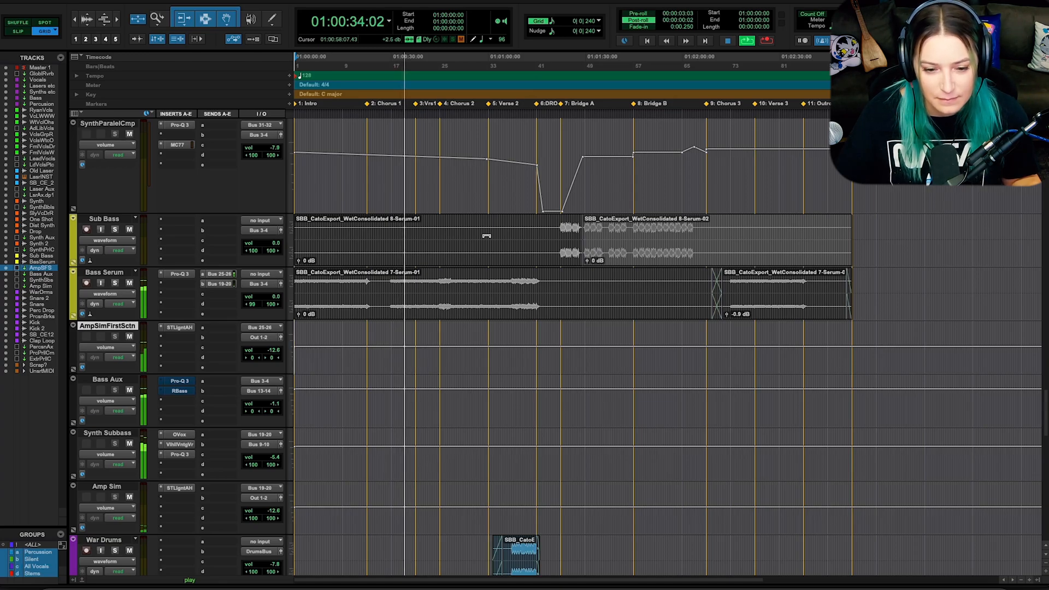
scroll(486, 236, down, 5)
scroll(486, 236, up, 5)
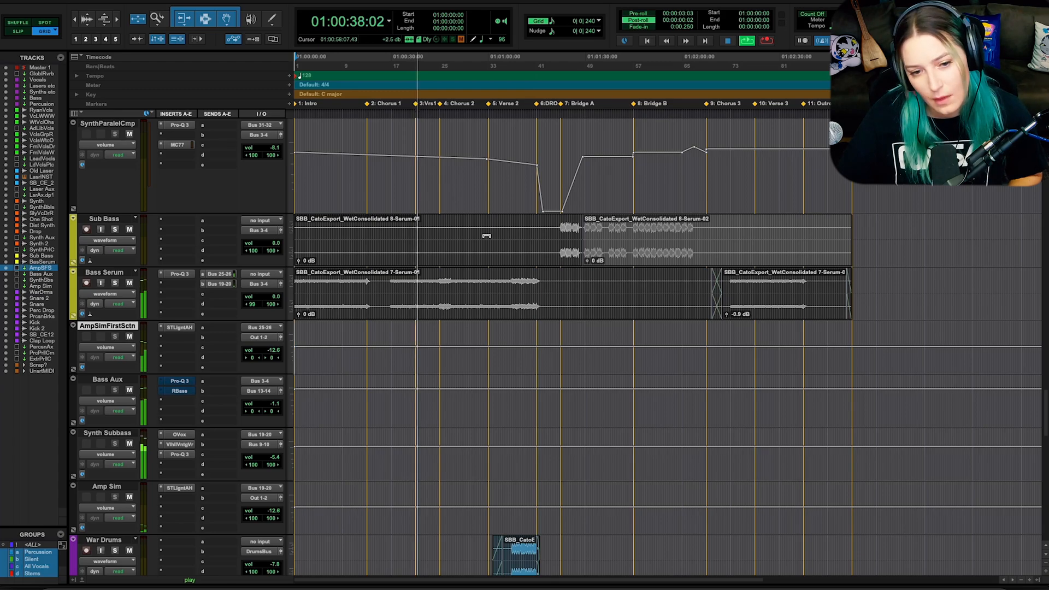
key(space)
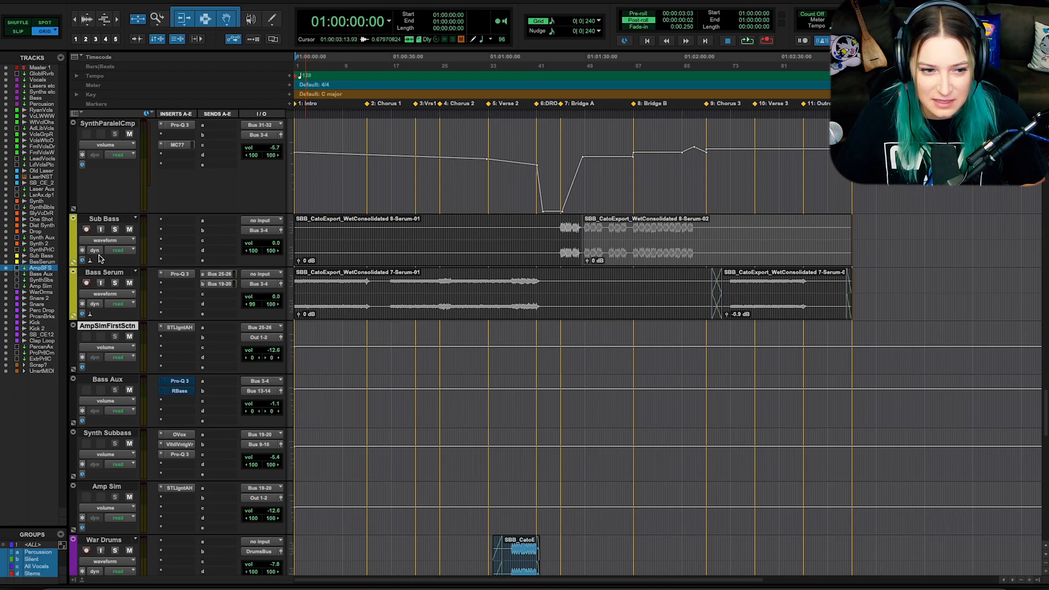
Solo the Bass Serum track and audition it from the start of the session.
click(115, 282)
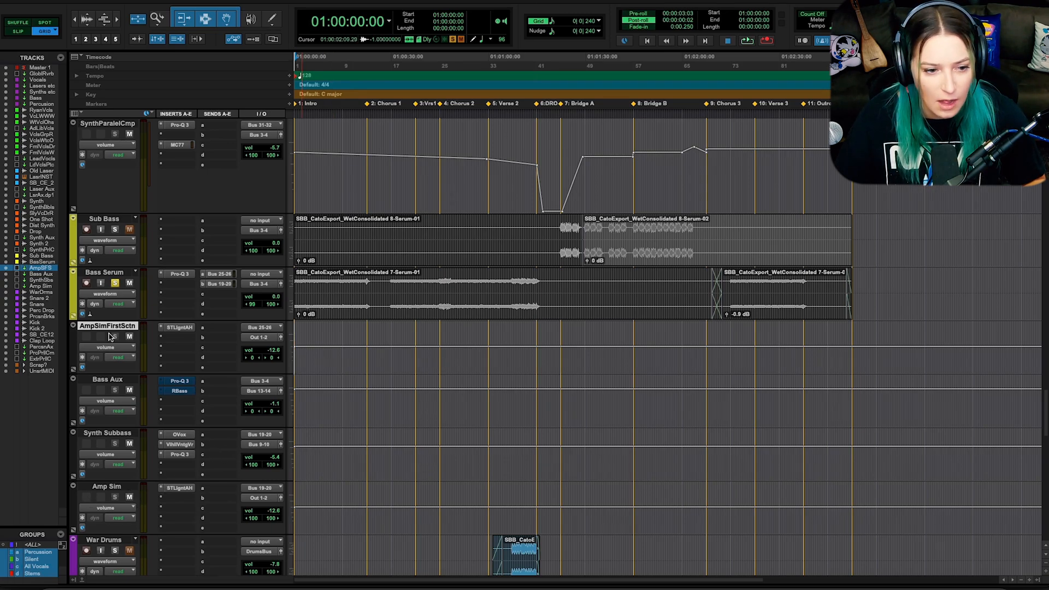
key(space)
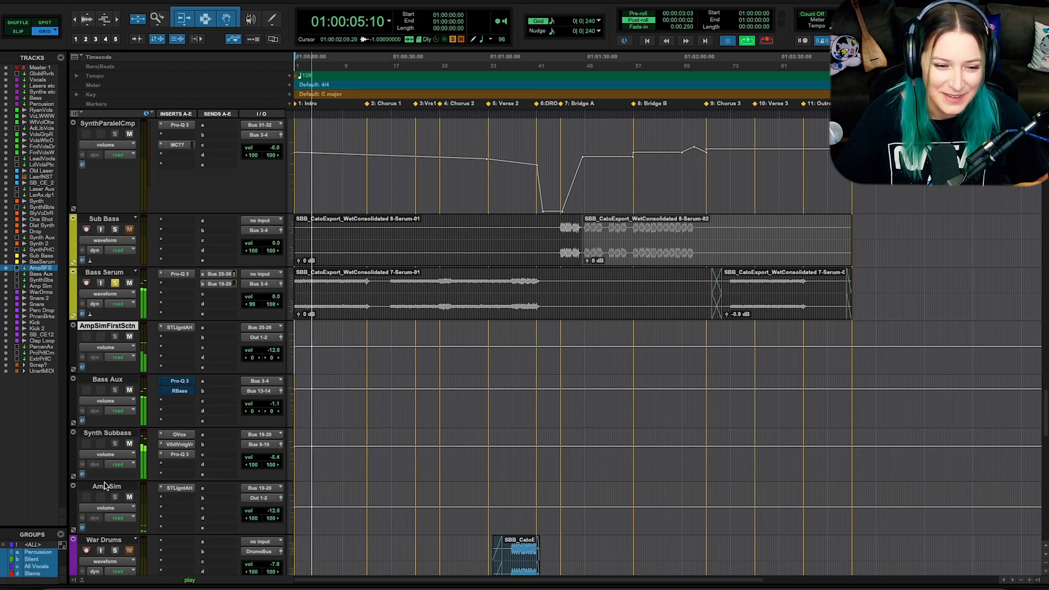
key(space)
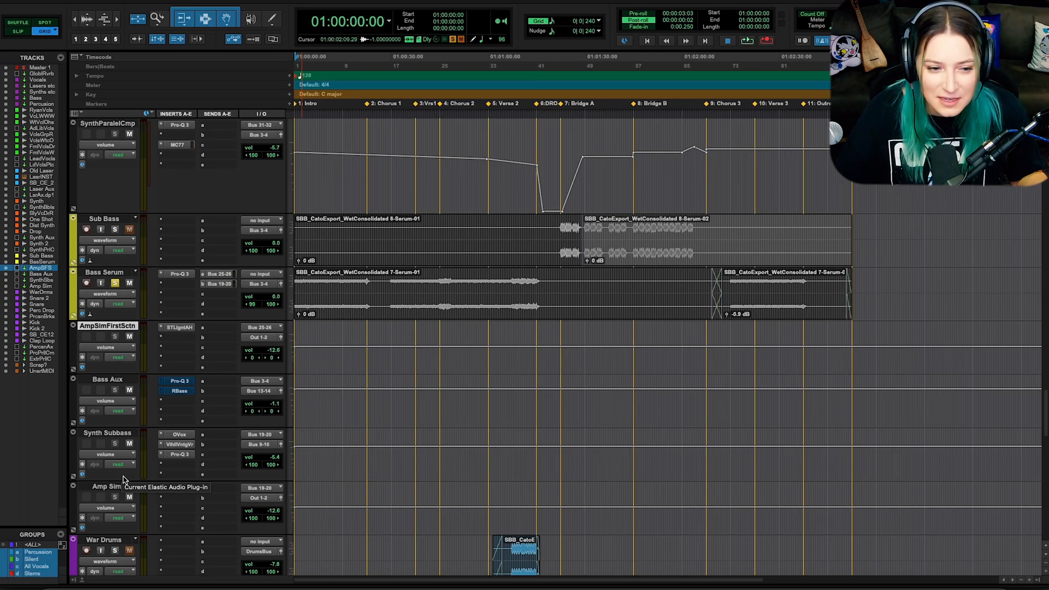
Mute the Amp Sim, Synth Subbass and Bass Aux tracks.
click(129, 496)
click(129, 443)
click(130, 390)
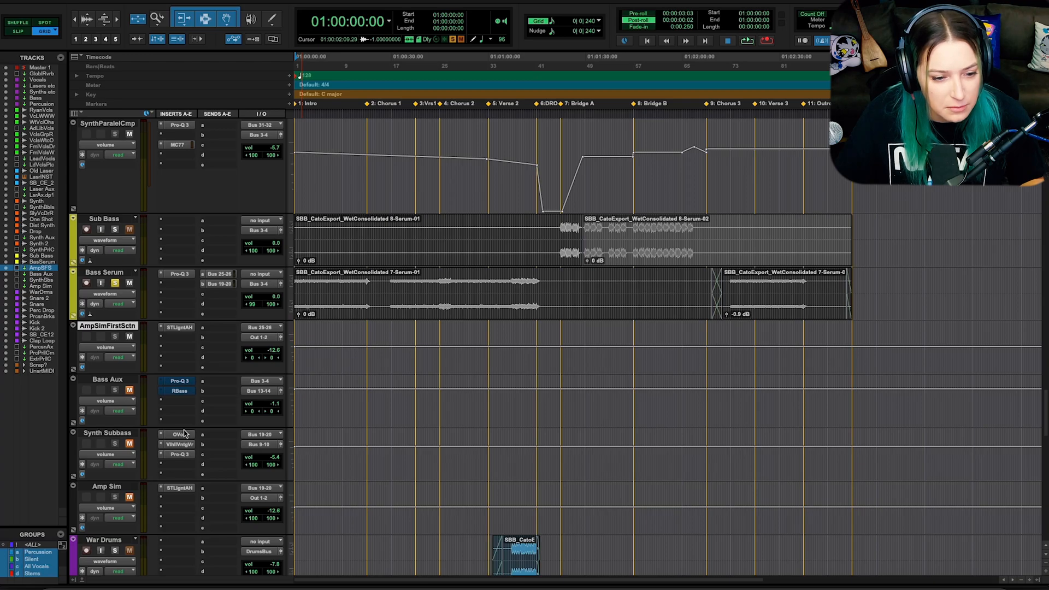
scroll(164, 430, up, 2)
scroll(164, 432, down, 4)
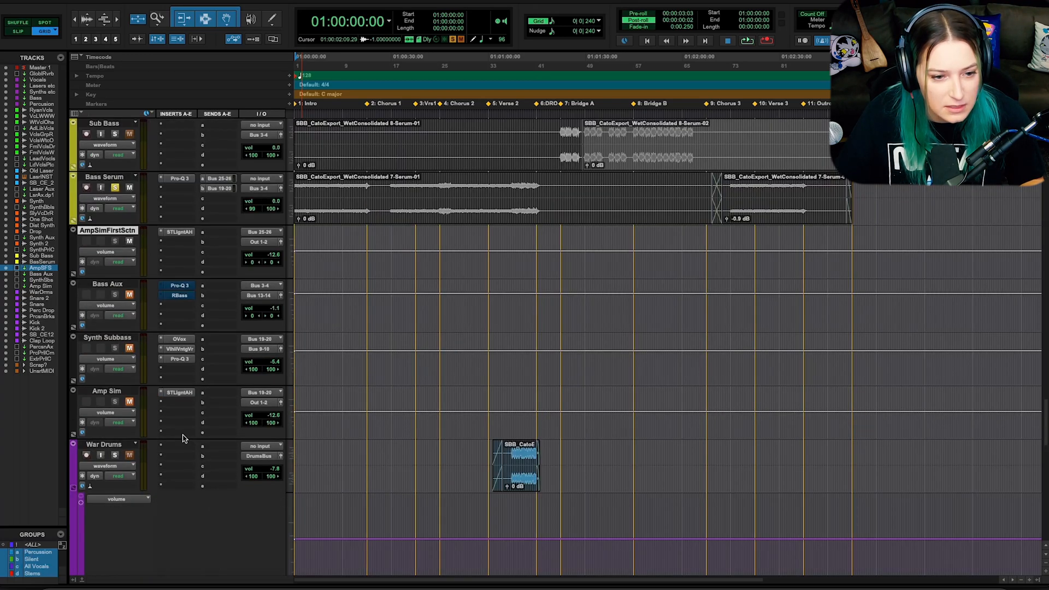
scroll(161, 371, up, 2)
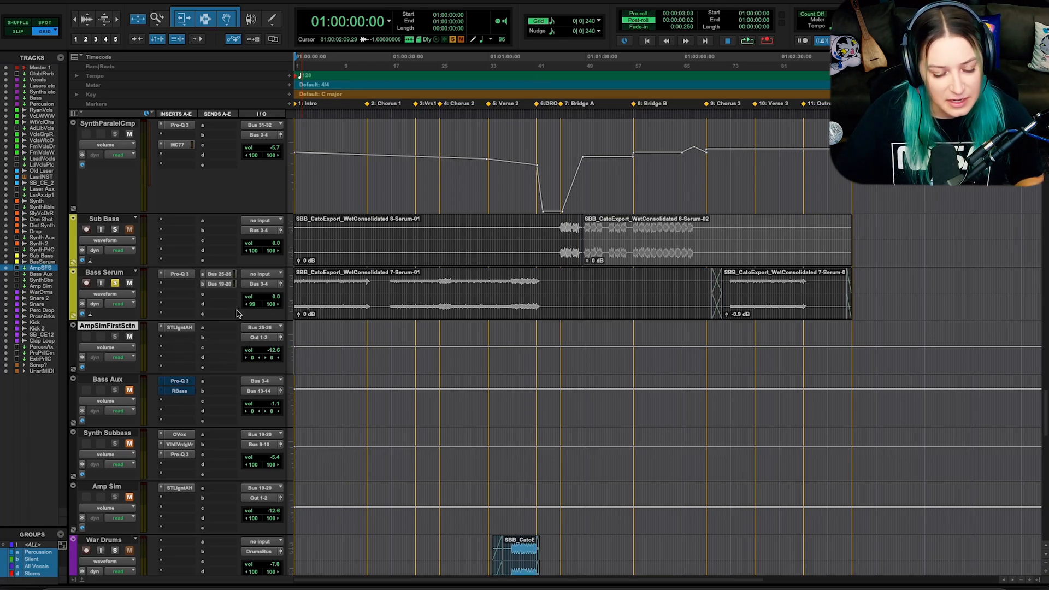
Compare AmpSimFirstSctn with its AmpHub insert bypassed and active during playback, leaving the insert active.
super+click(176, 330)
super+click(176, 330)
super+click(176, 330)
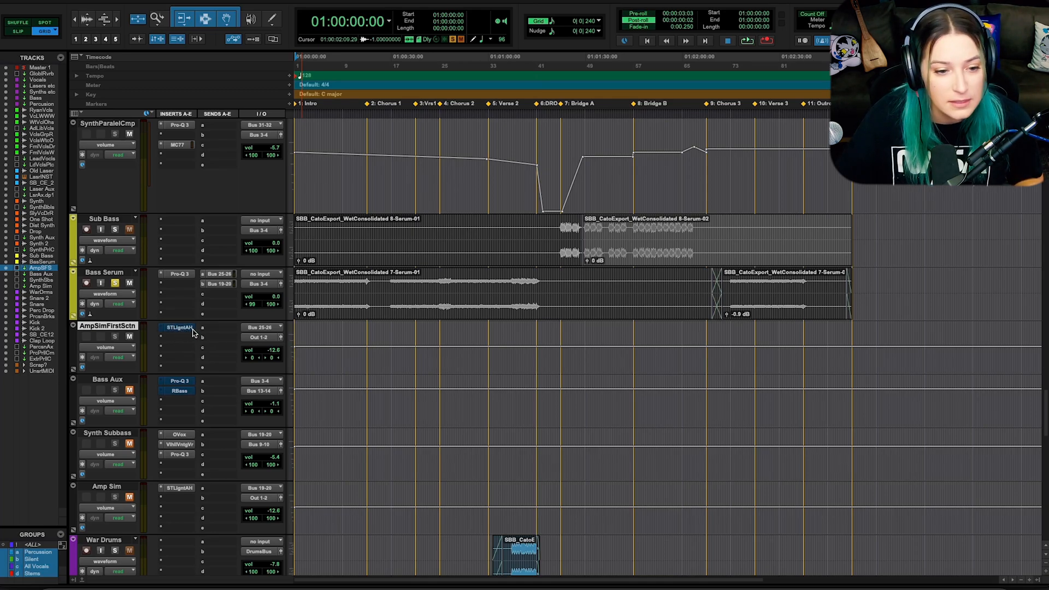
super+click(192, 330)
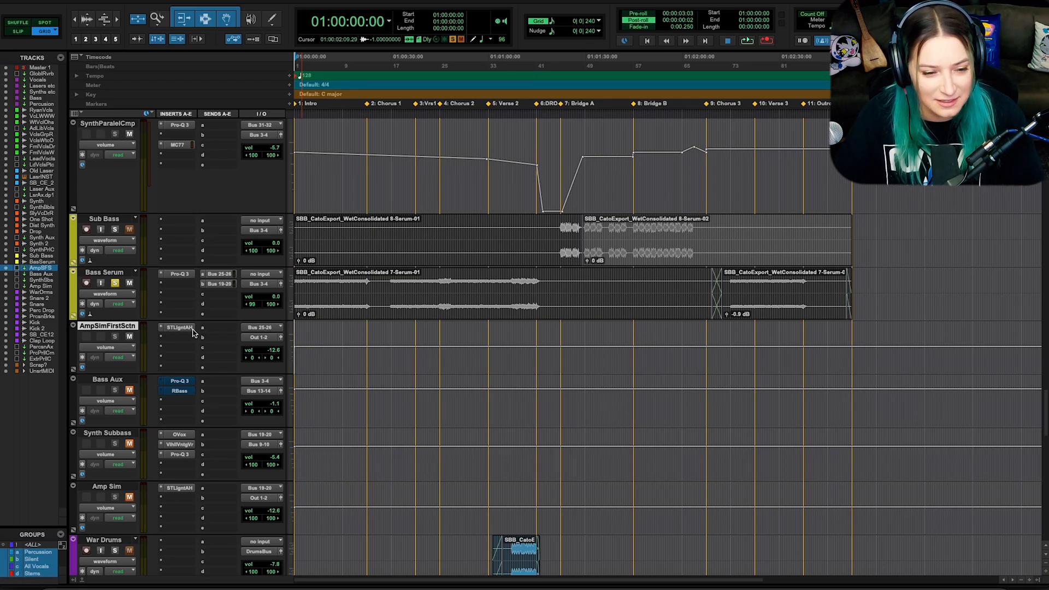
key(space)
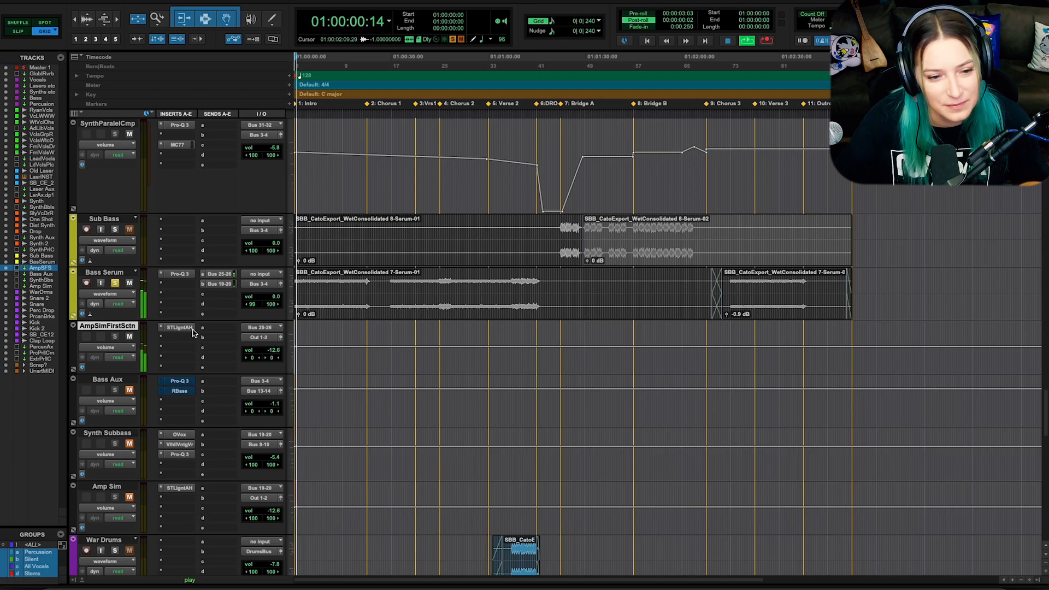
super+click(185, 330)
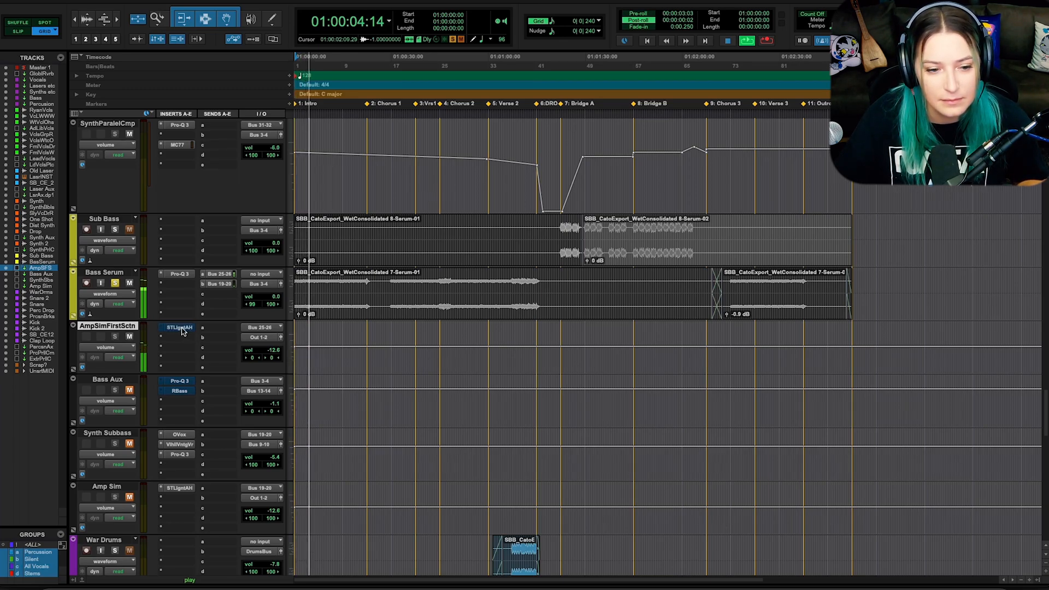
super+click(182, 330)
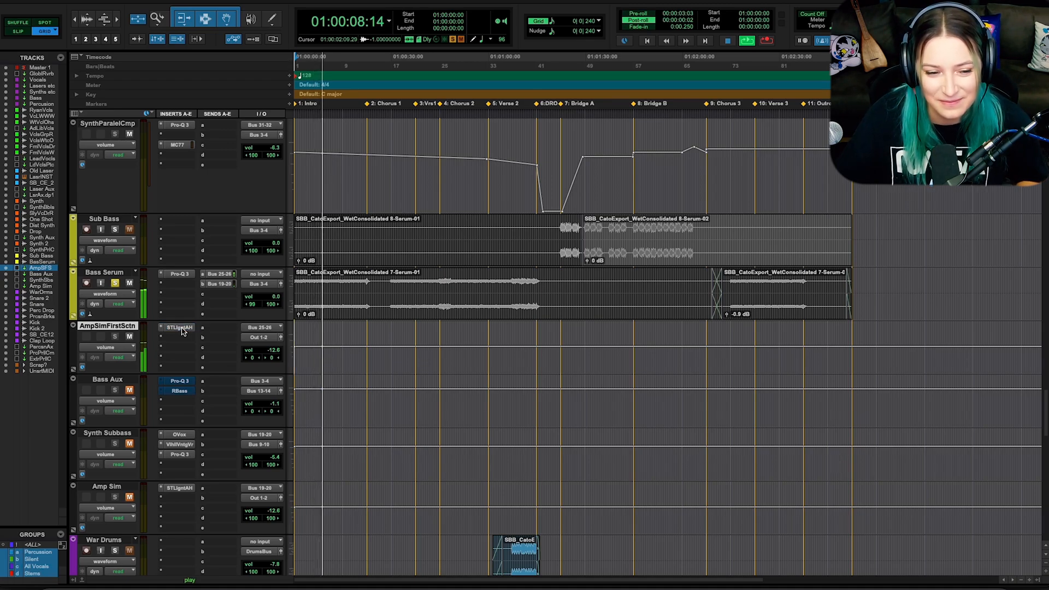
key(space)
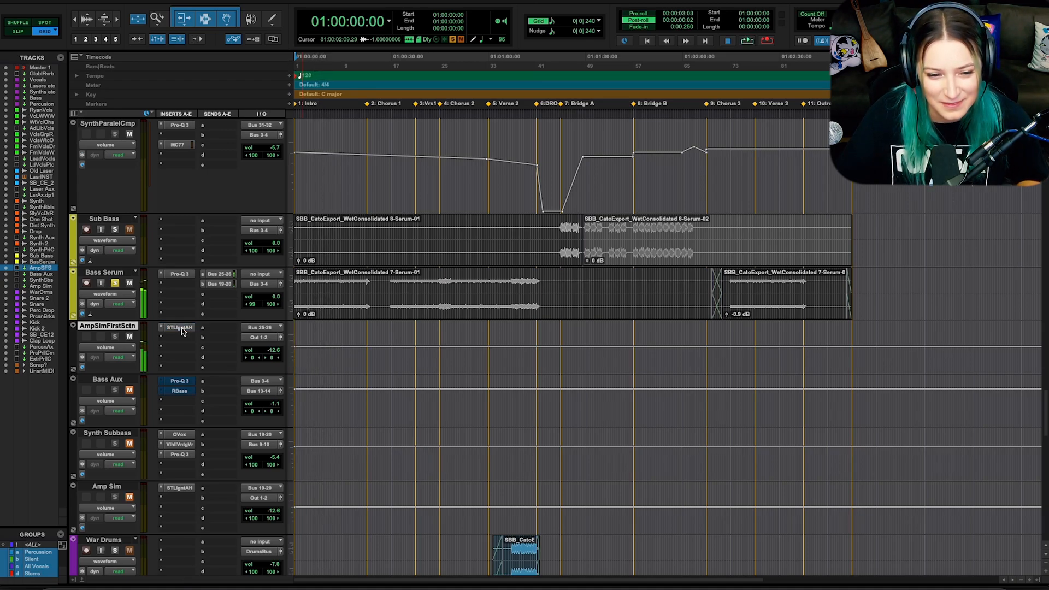
Duplicate the AmpHub plug-in into the second insert slot of AmpSimFirstSctn and bypass the original in the first slot.
click(182, 329)
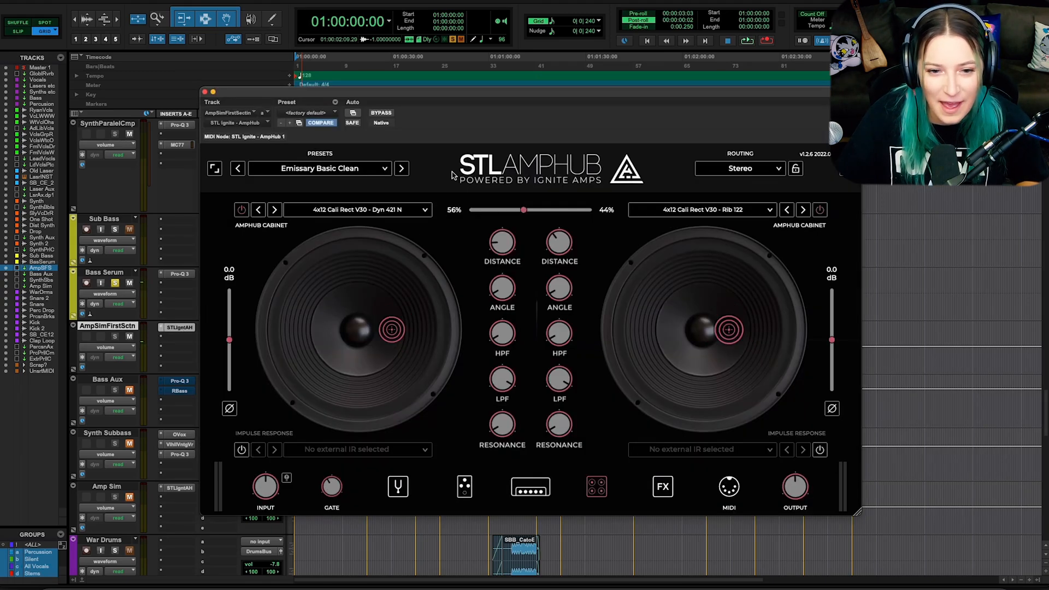
drag(465, 95, 574, 67)
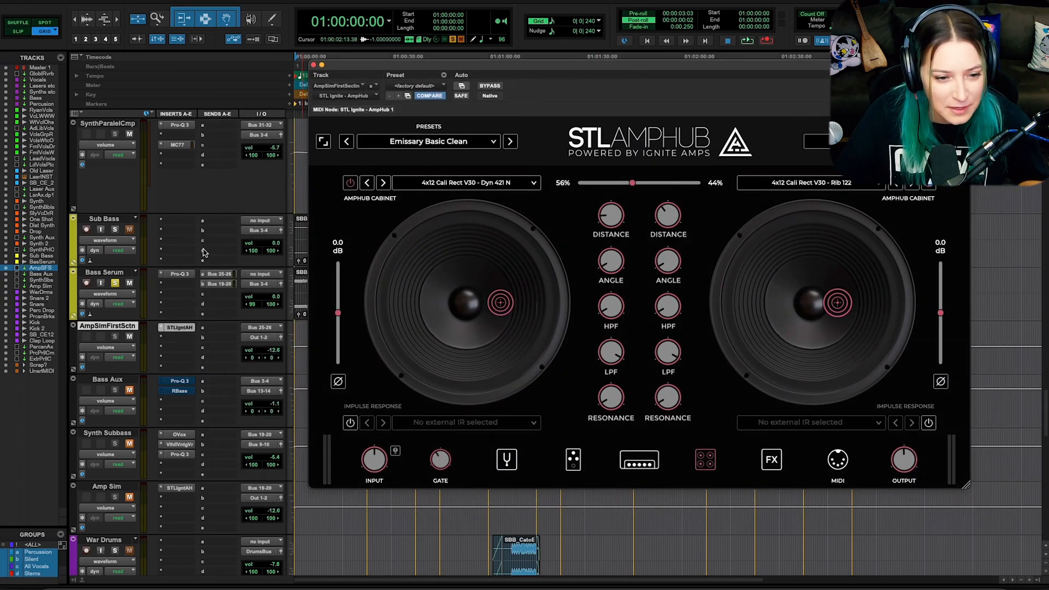
click(177, 338)
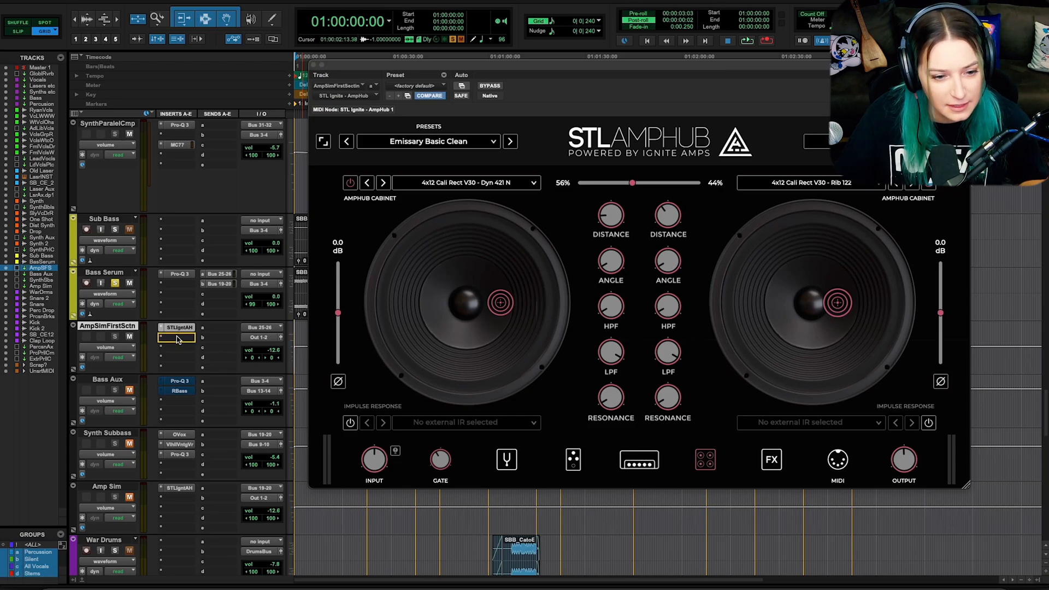
drag(177, 337, 177, 339)
ctrl+click(177, 328)
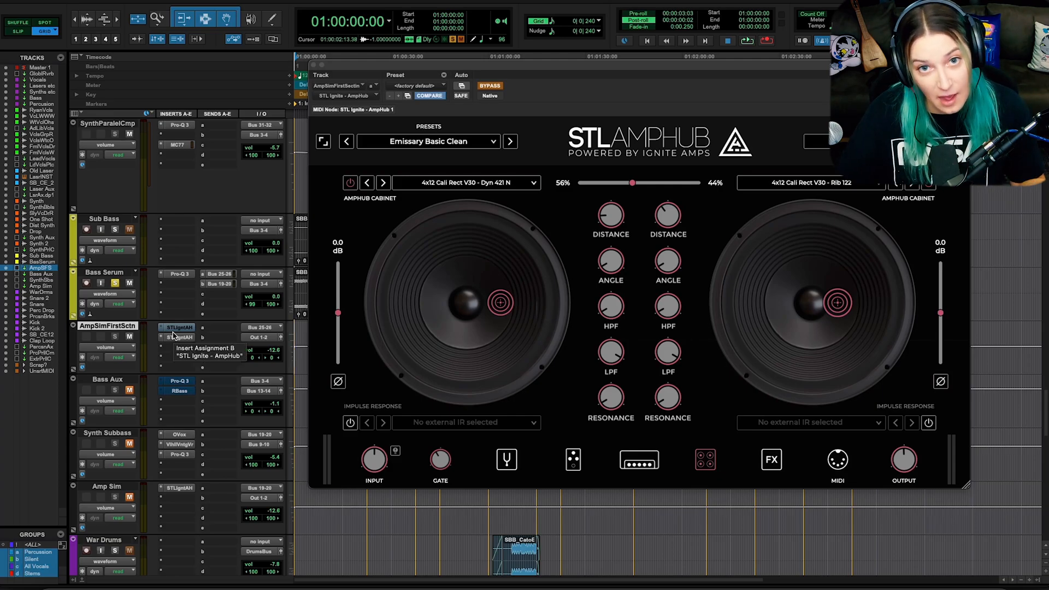
Open the duplicate AmpHub in the second insert slot and switch off its Digital Reverb pedal.
click(172, 338)
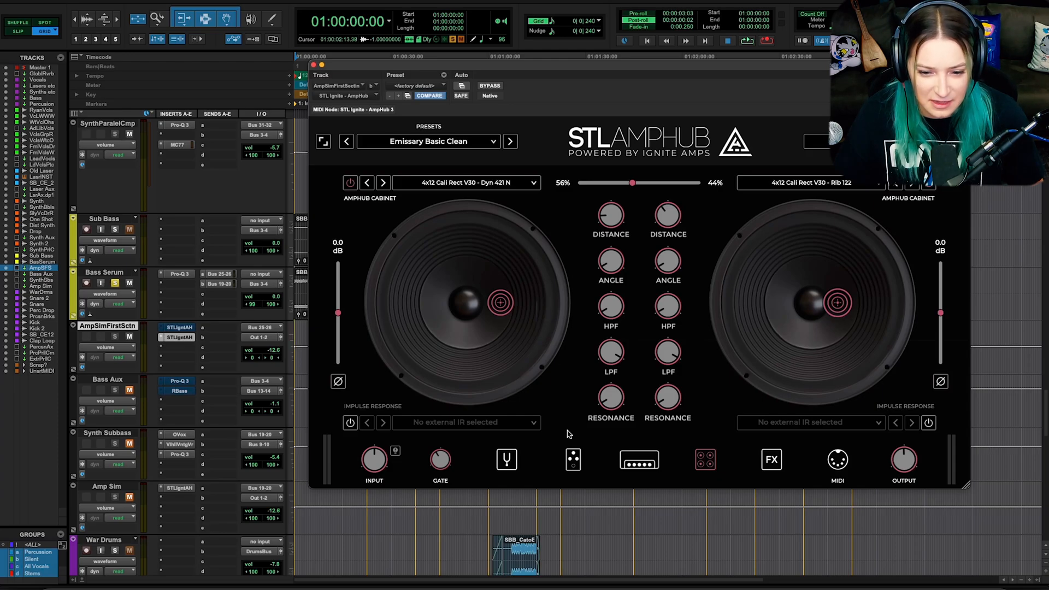
click(572, 461)
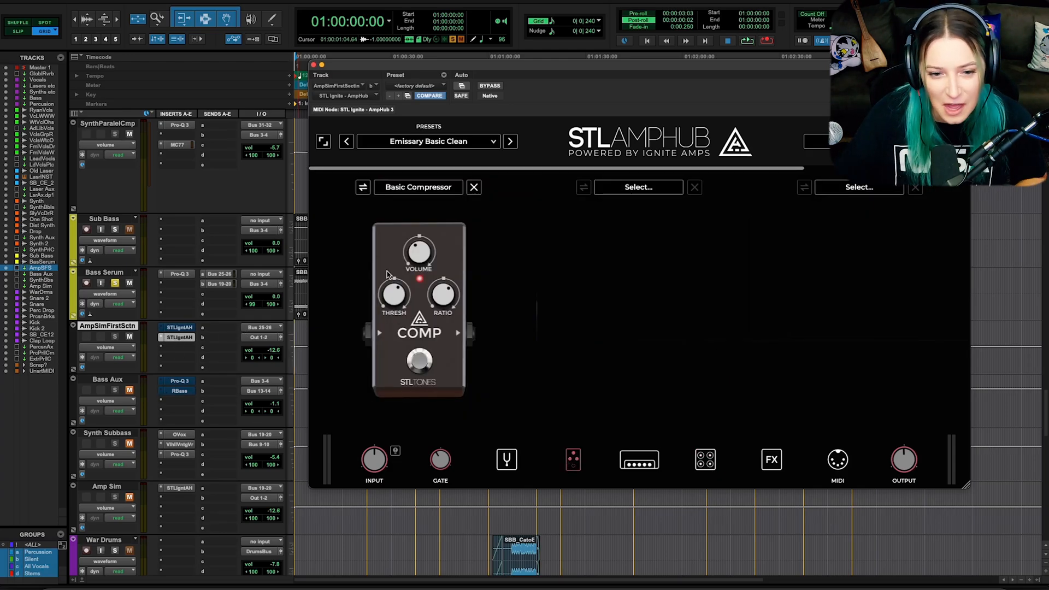
click(767, 461)
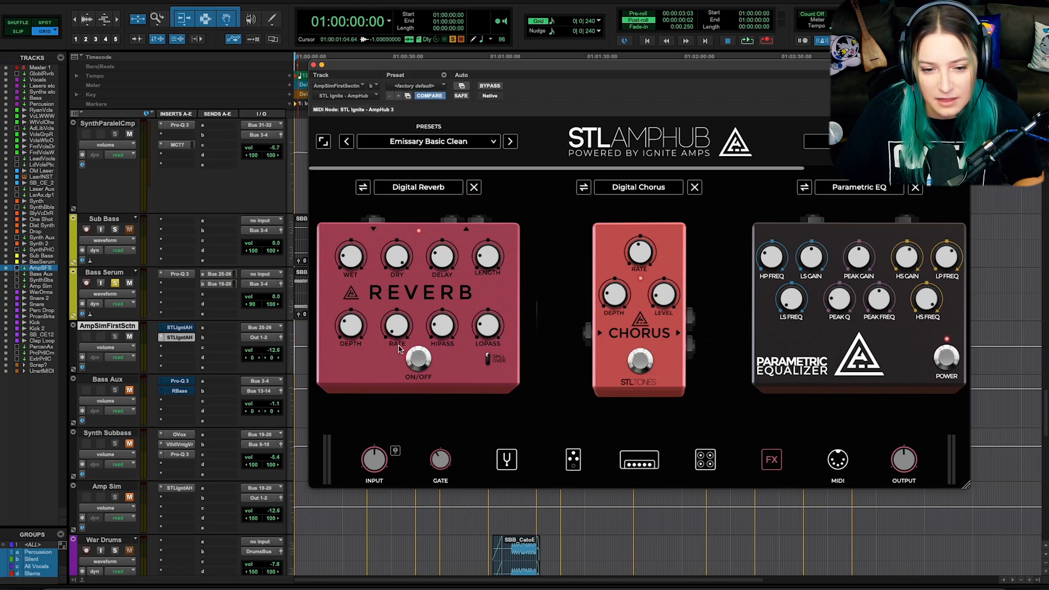
click(419, 360)
click(638, 362)
click(639, 362)
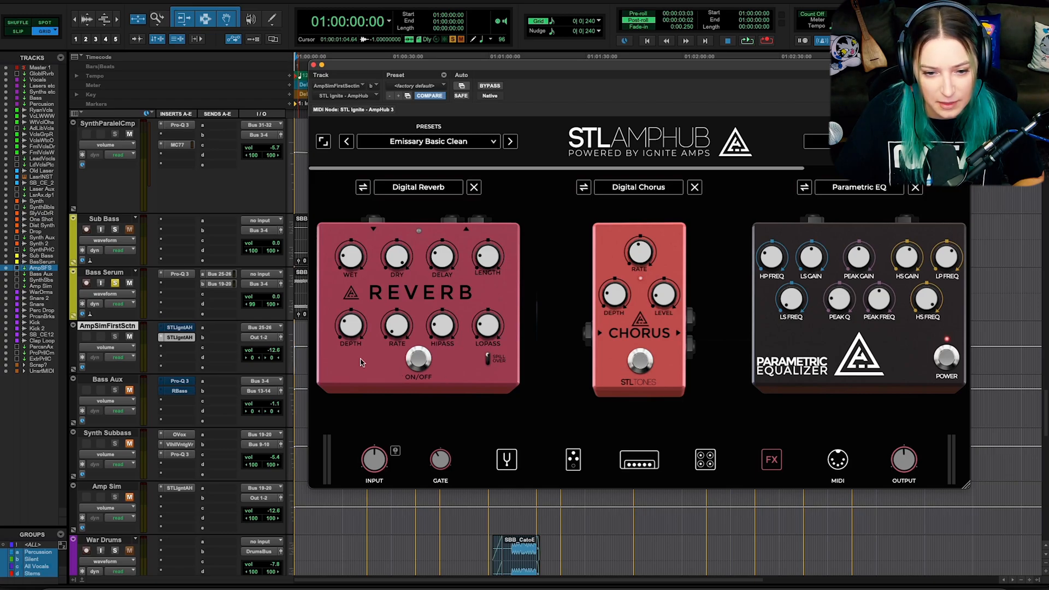
click(418, 360)
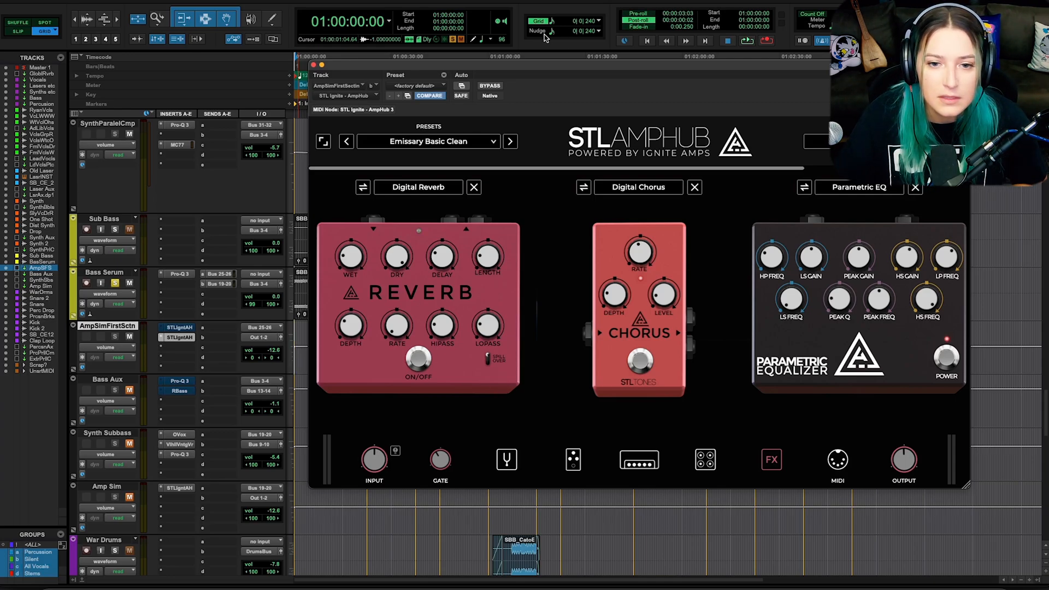
Examine AmpHub's built-in tuner, leaving its settings alone, and close it.
drag(550, 63, 556, 44)
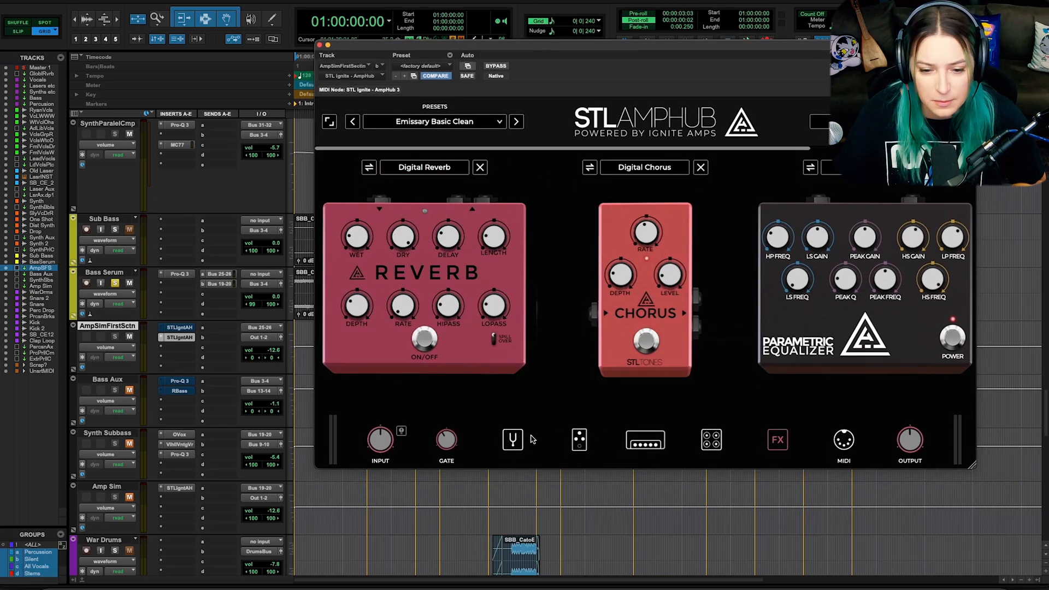
click(515, 446)
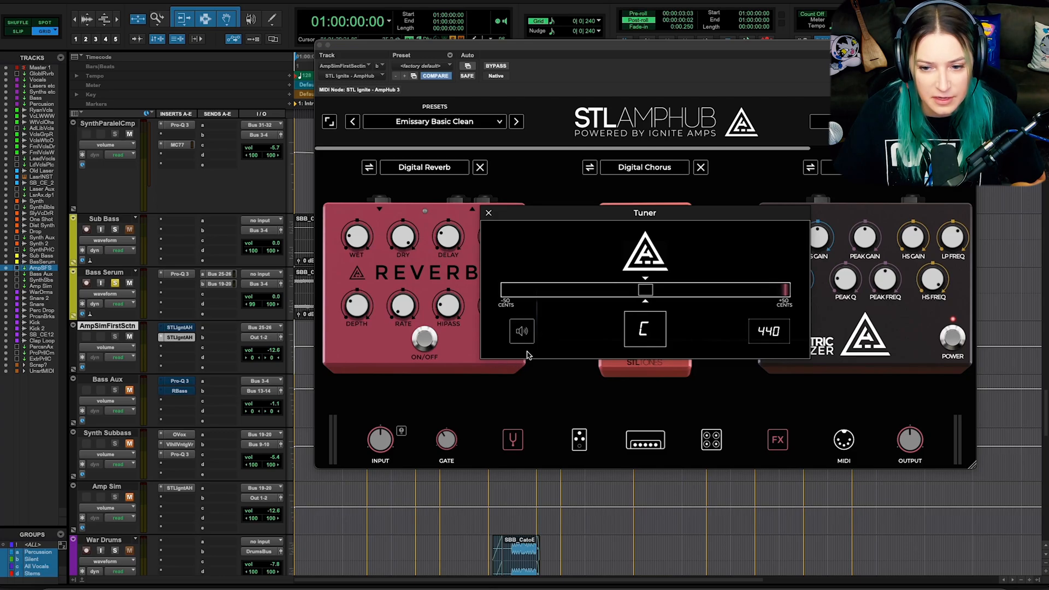
click(490, 214)
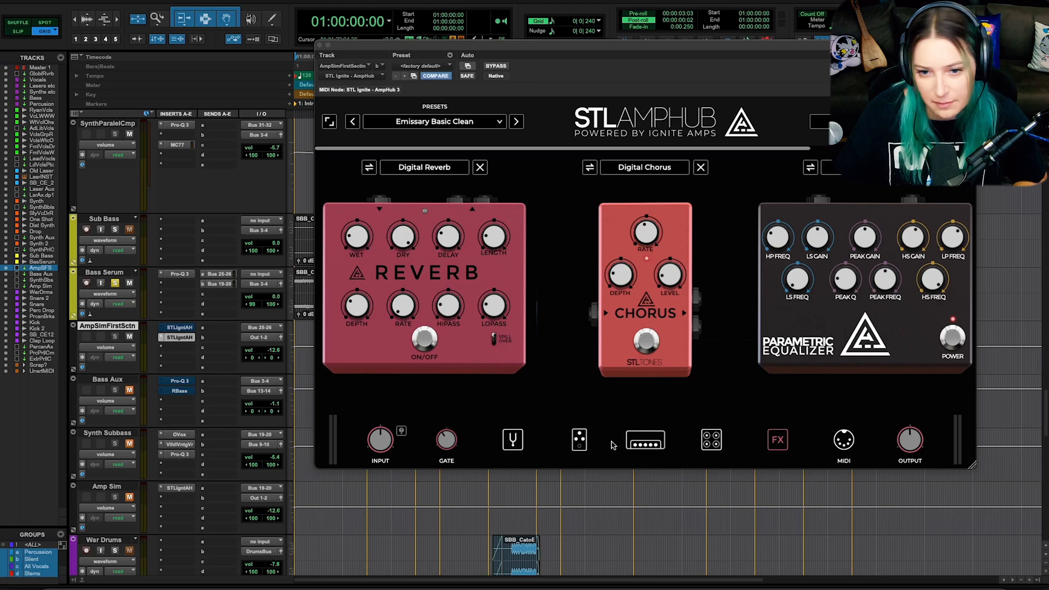
Compare the sound with AmpHub's Basic Compressor pedal switched on and off during playback.
click(584, 441)
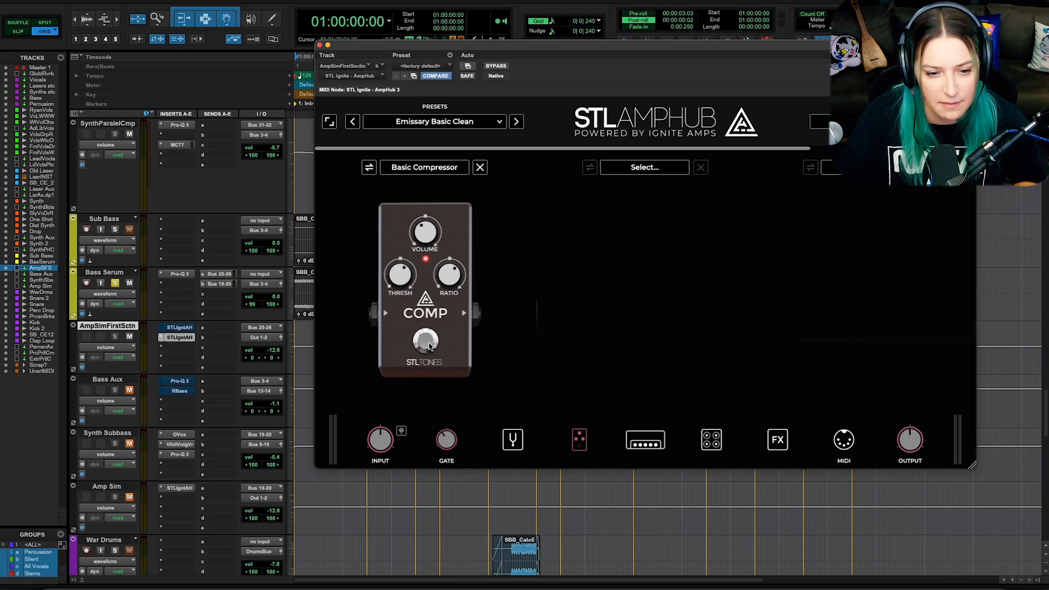
key(space)
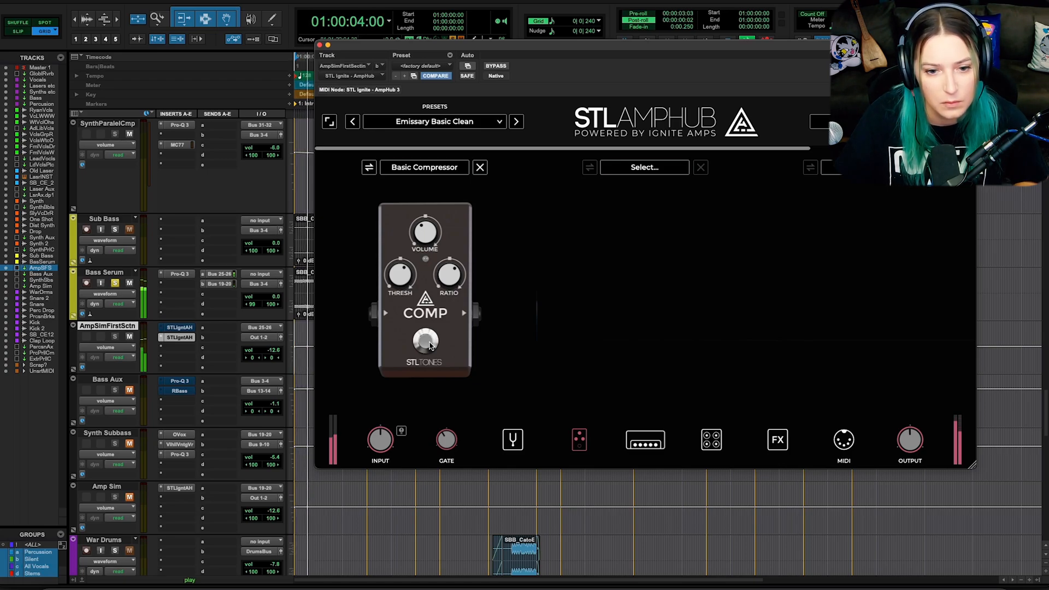
key(space)
click(426, 341)
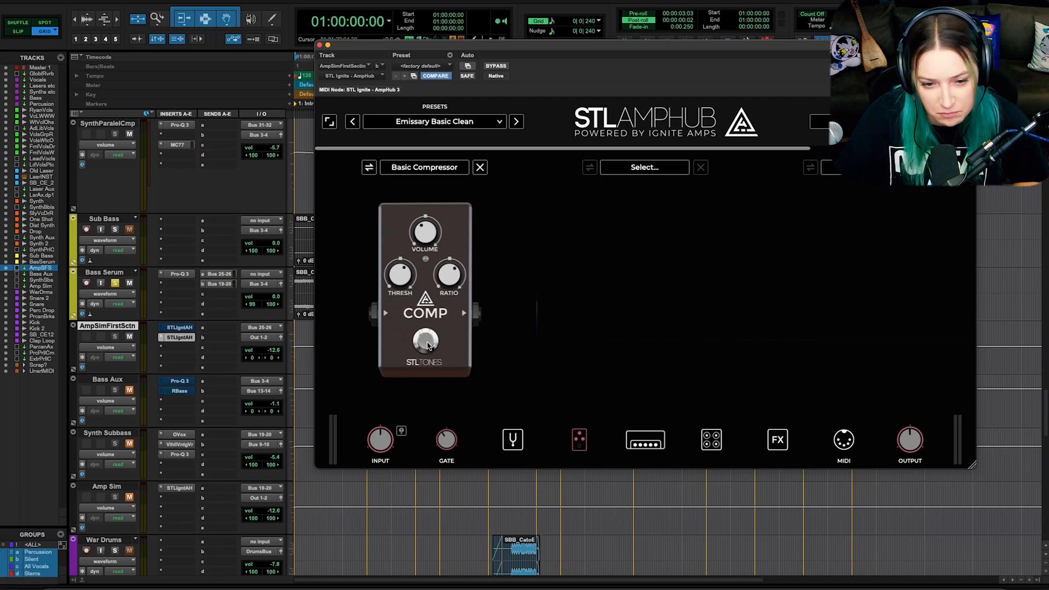
key(space)
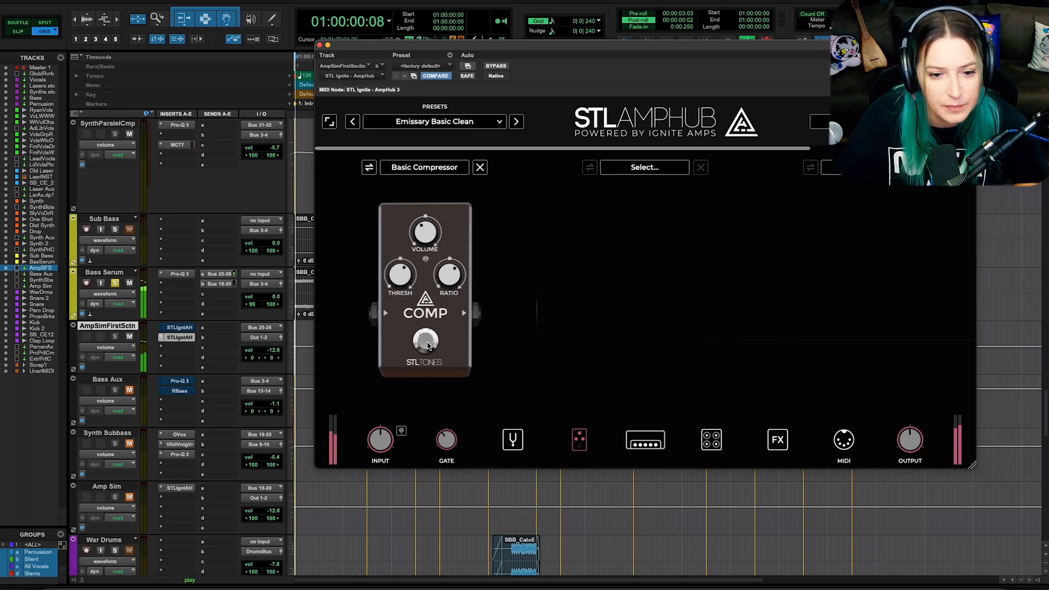
Try different volume, threshold and ratio settings on the Basic Compressor pedal while playing the track.
mouse_move(427, 230)
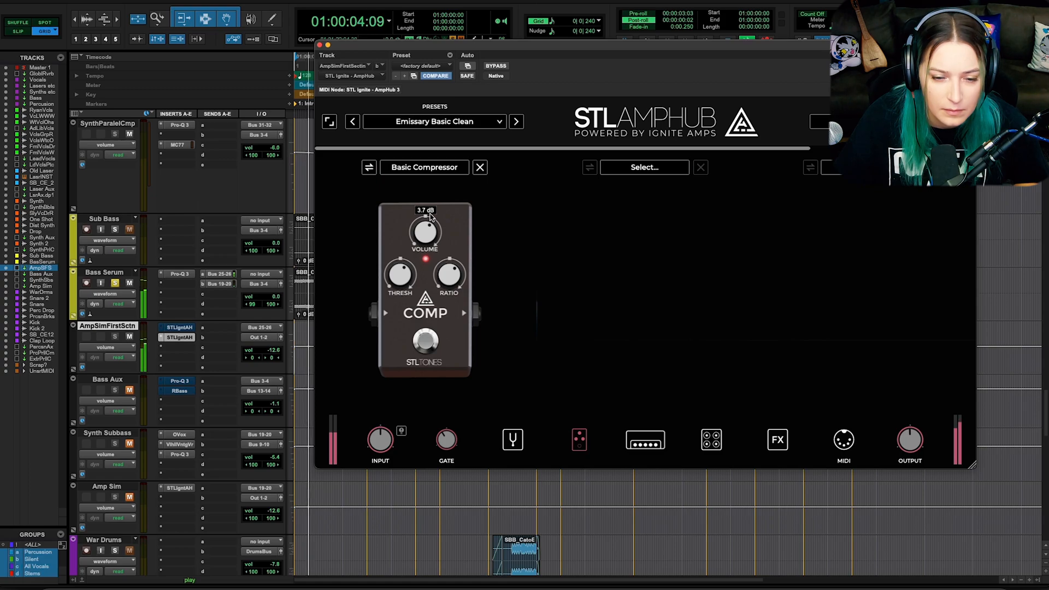
drag(428, 230, 430, 235)
key(space)
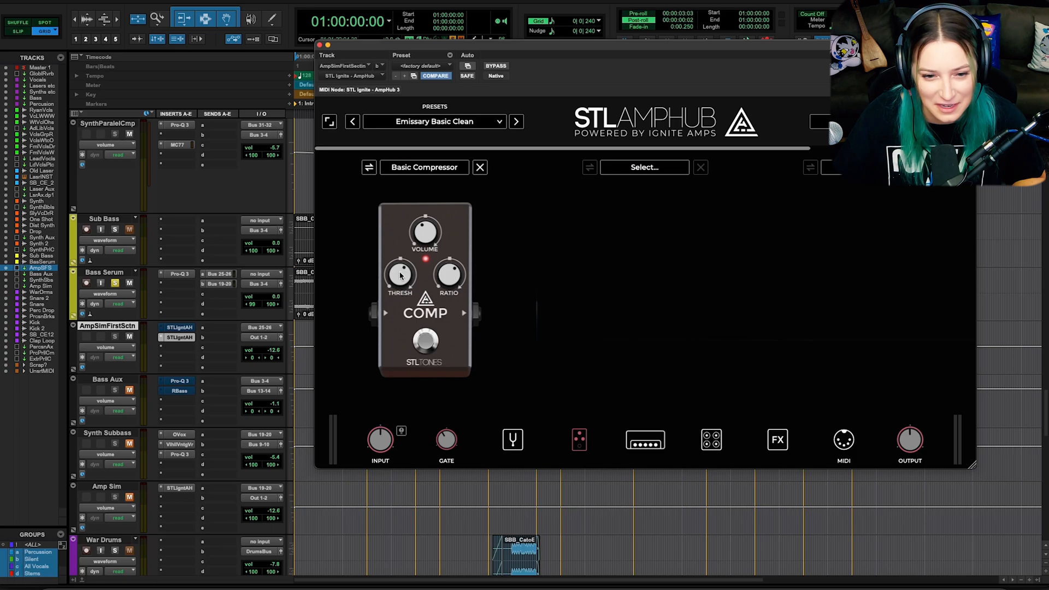
key(space)
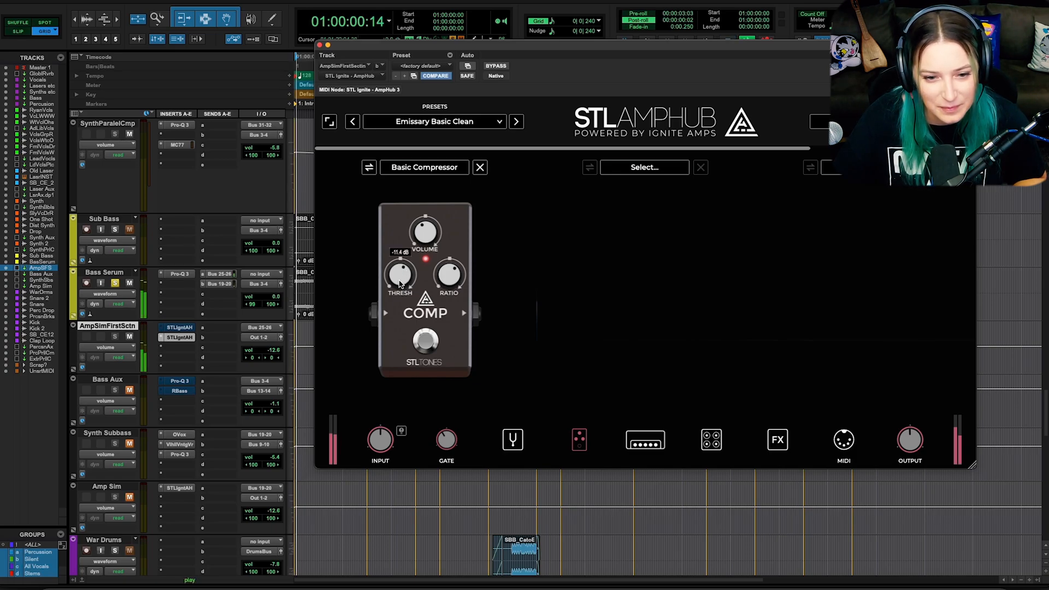
drag(397, 296, 399, 287)
key(space)
key(space)
drag(448, 274, 454, 257)
key(space)
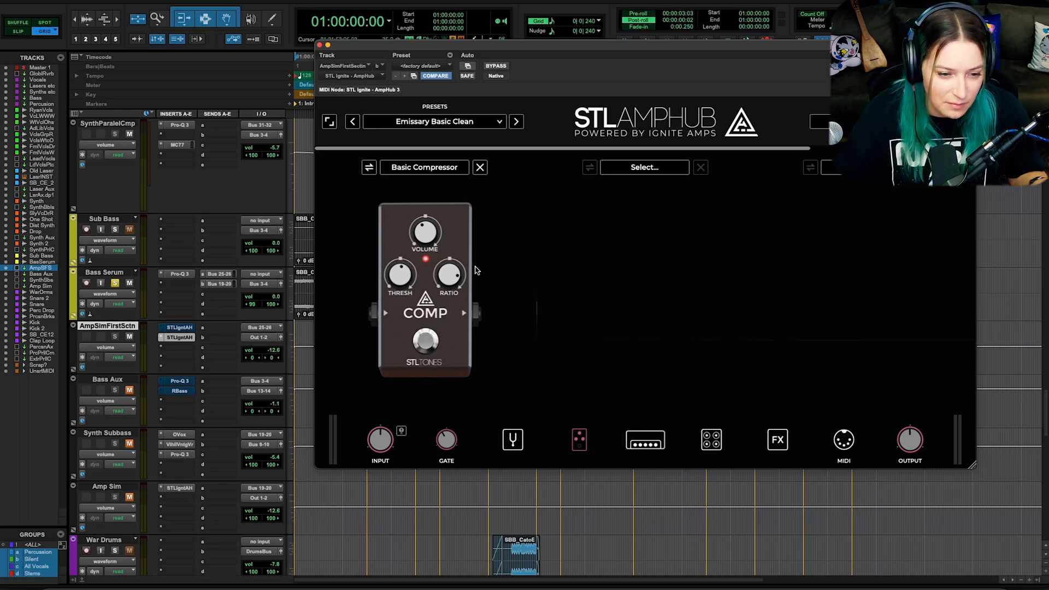
Look over the pedals available for the empty slot after the Basic Compressor without adding one.
click(634, 167)
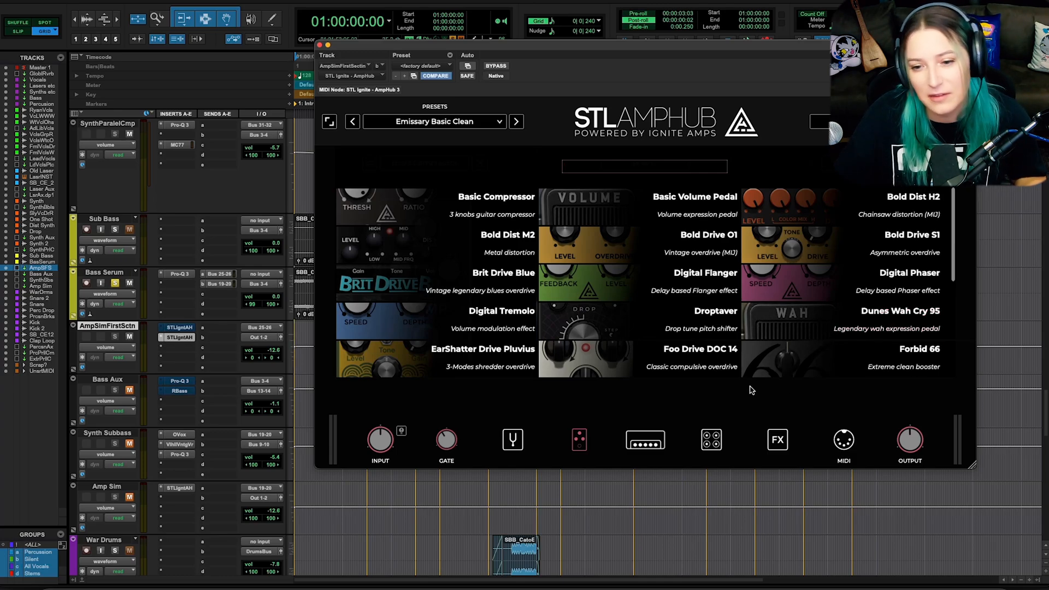
click(710, 393)
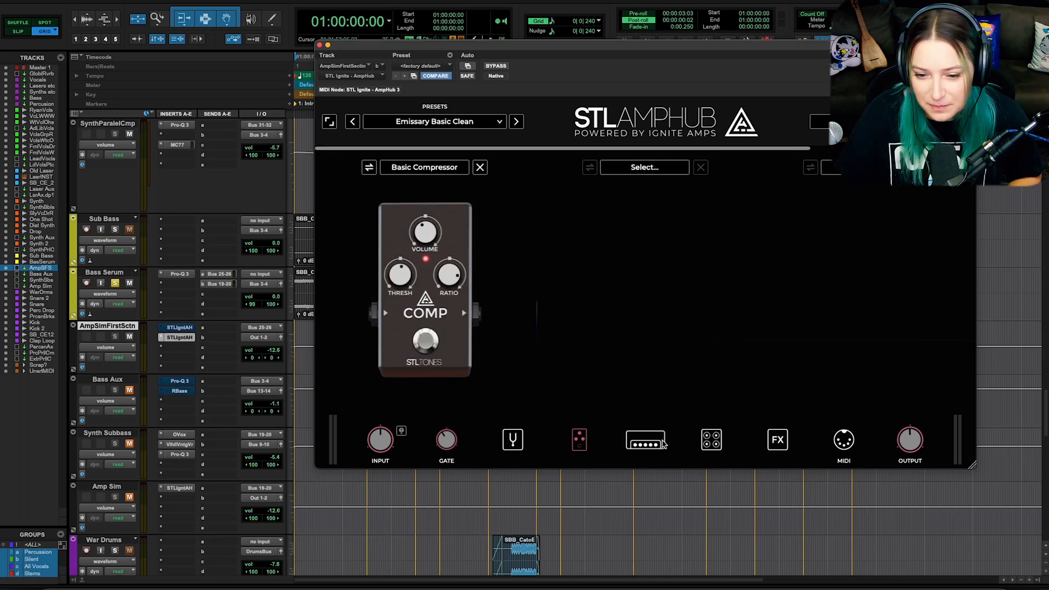
click(658, 328)
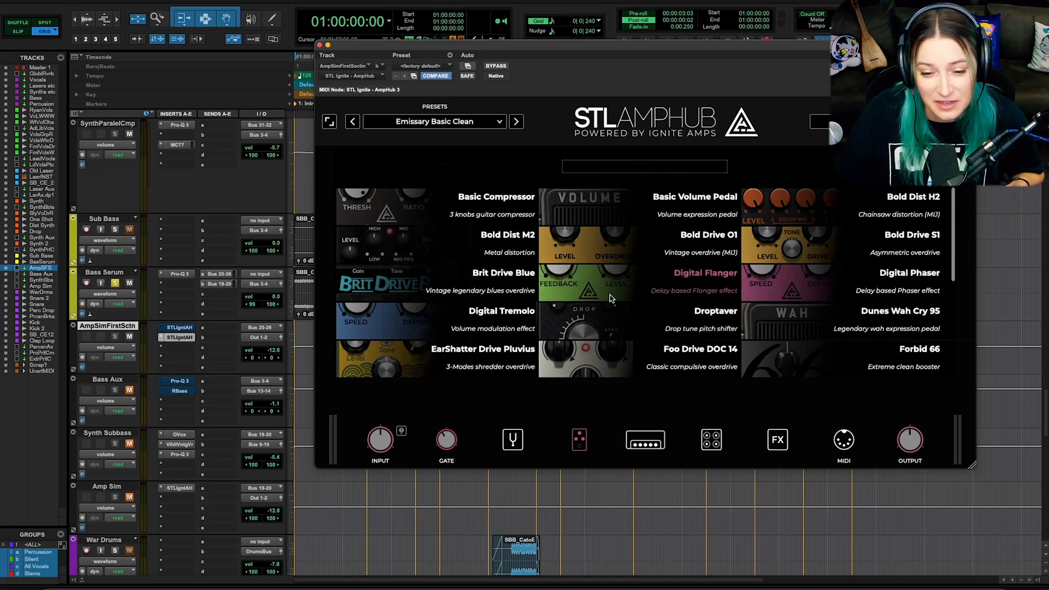
click(625, 402)
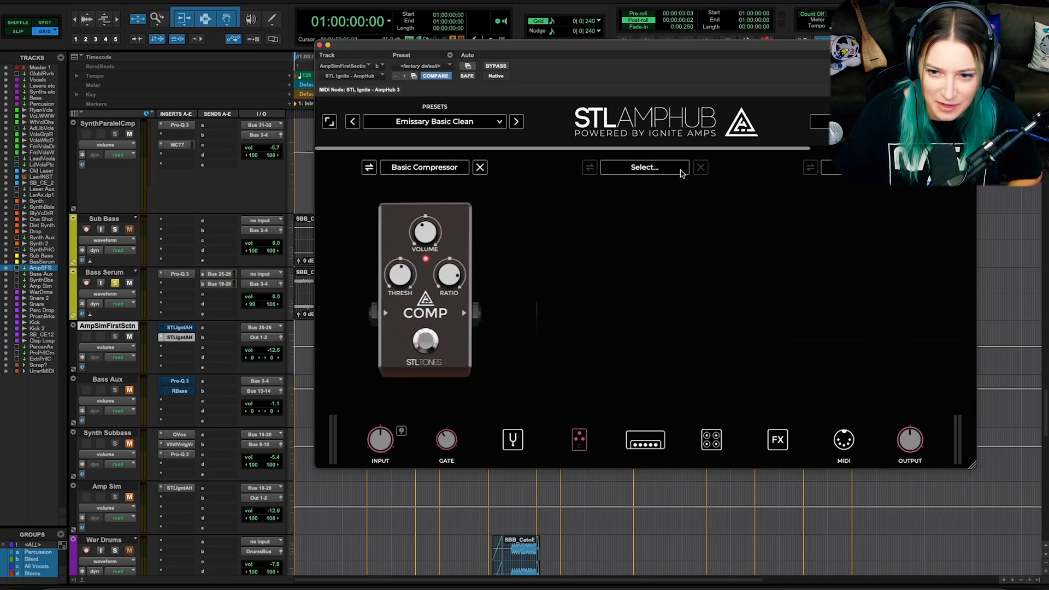
View the amp heads used by the presets Emissary Heavy Rhythm, Emissary Lead Solo, MSBG Heavy Rhythm and Orange Fuzz.
click(649, 440)
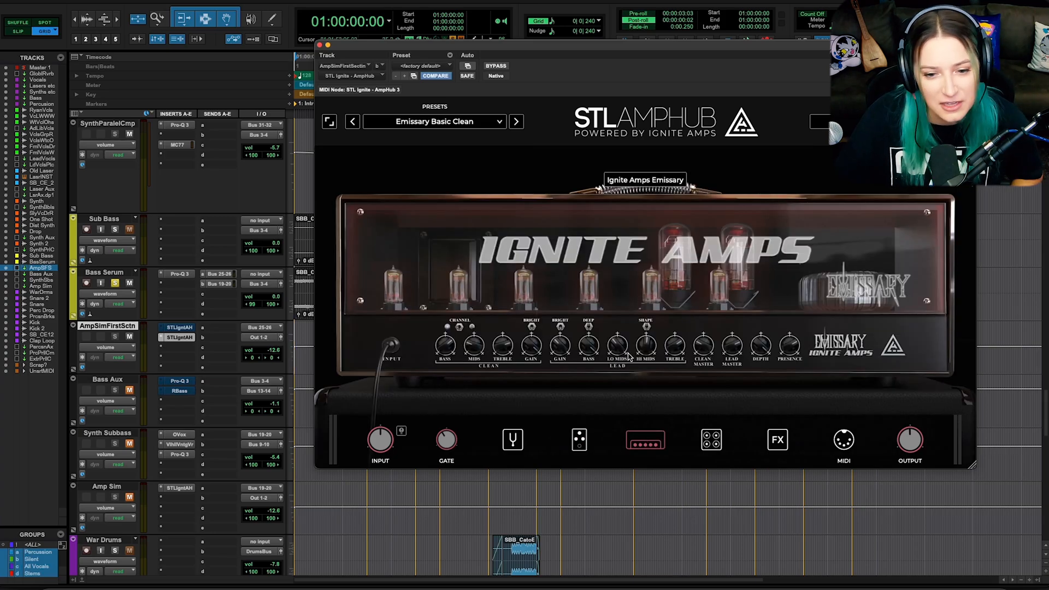
click(445, 128)
mouse_move(456, 381)
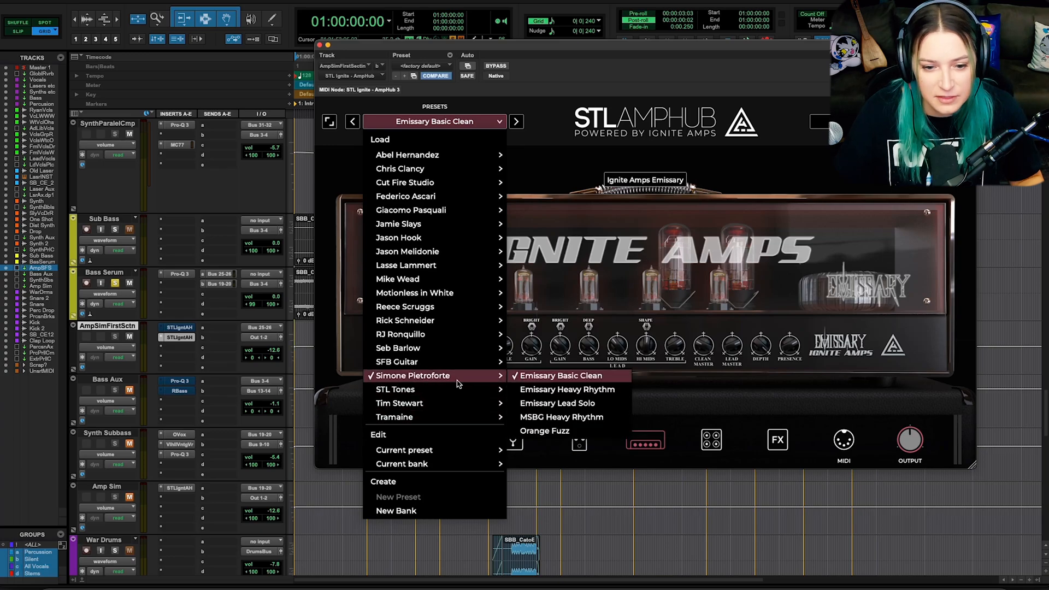
click(522, 391)
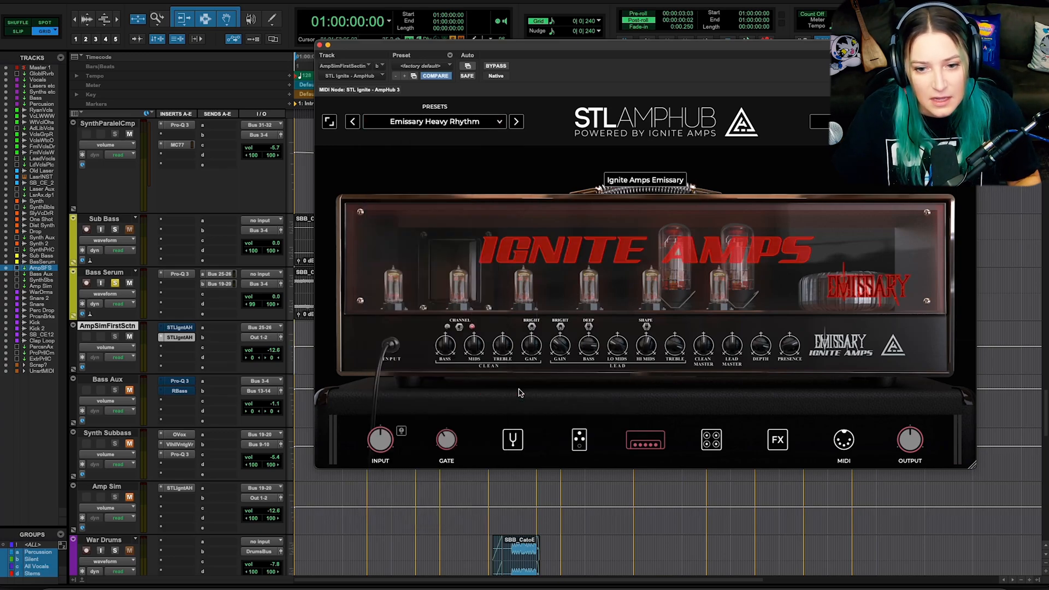
click(515, 122)
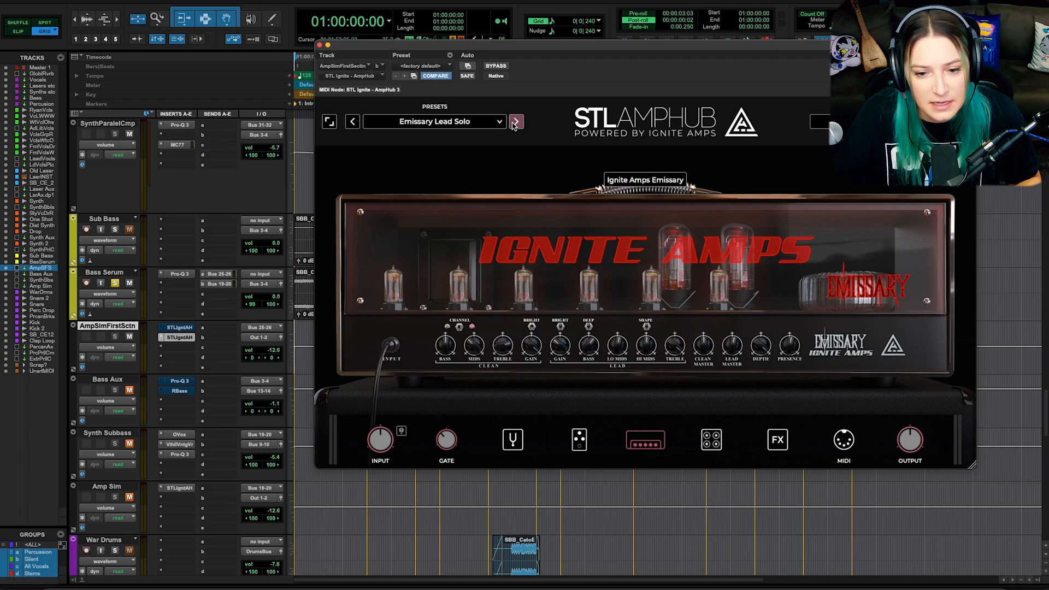
click(515, 122)
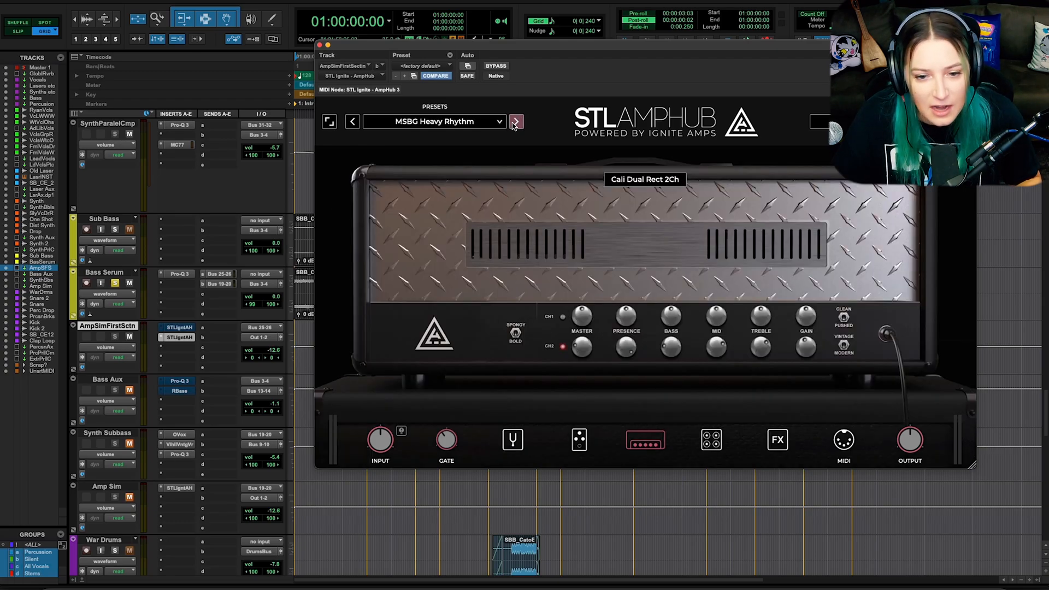
click(514, 123)
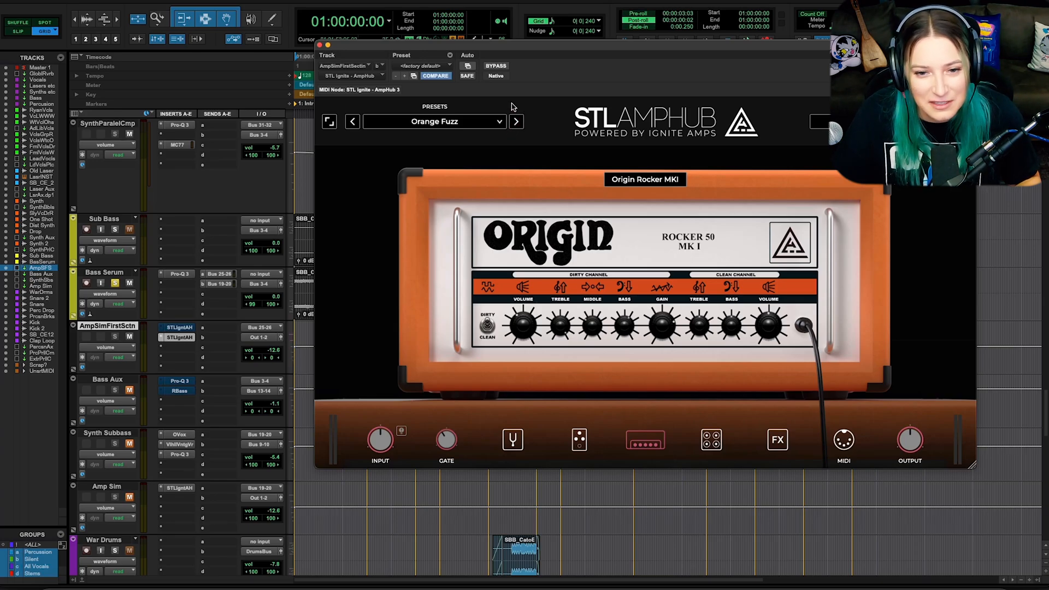
Look through the available AmpHub preset banks and load the Emissary Basic Clean preset again.
click(515, 122)
click(515, 122)
click(515, 121)
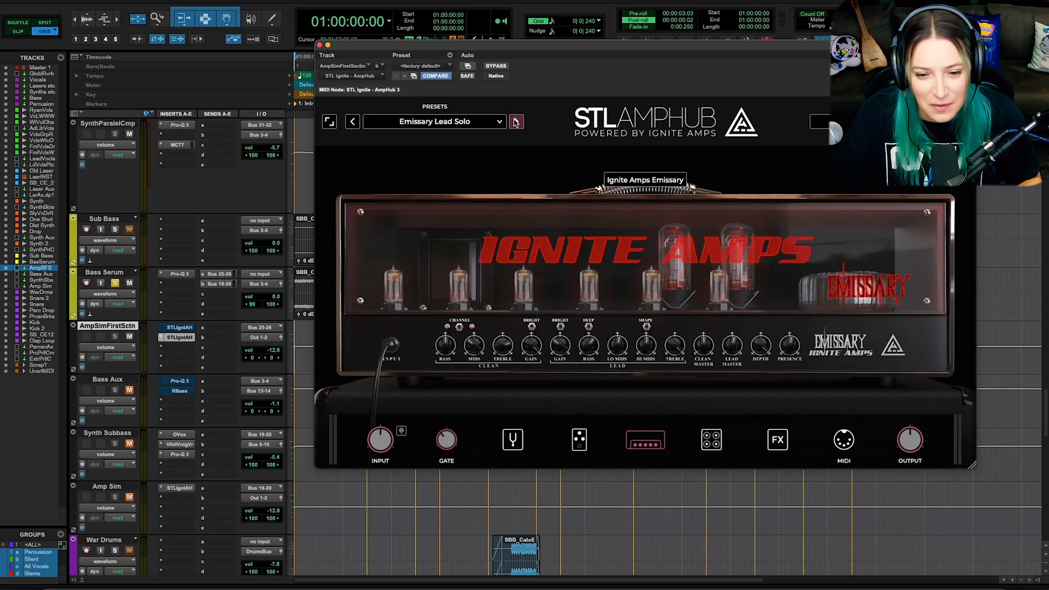
click(382, 123)
mouse_move(452, 367)
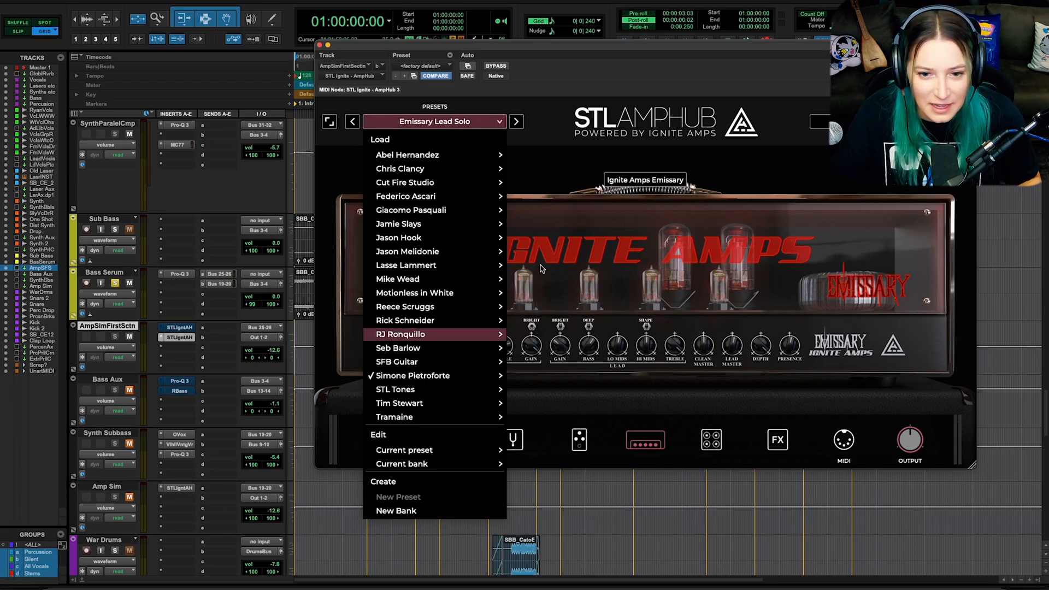
click(560, 140)
click(353, 123)
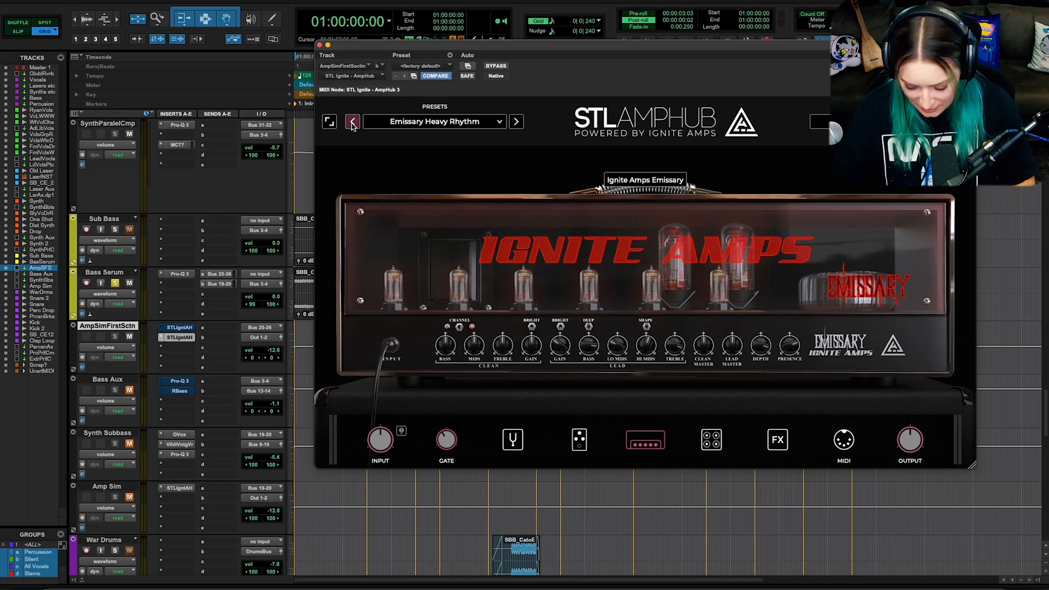
click(353, 122)
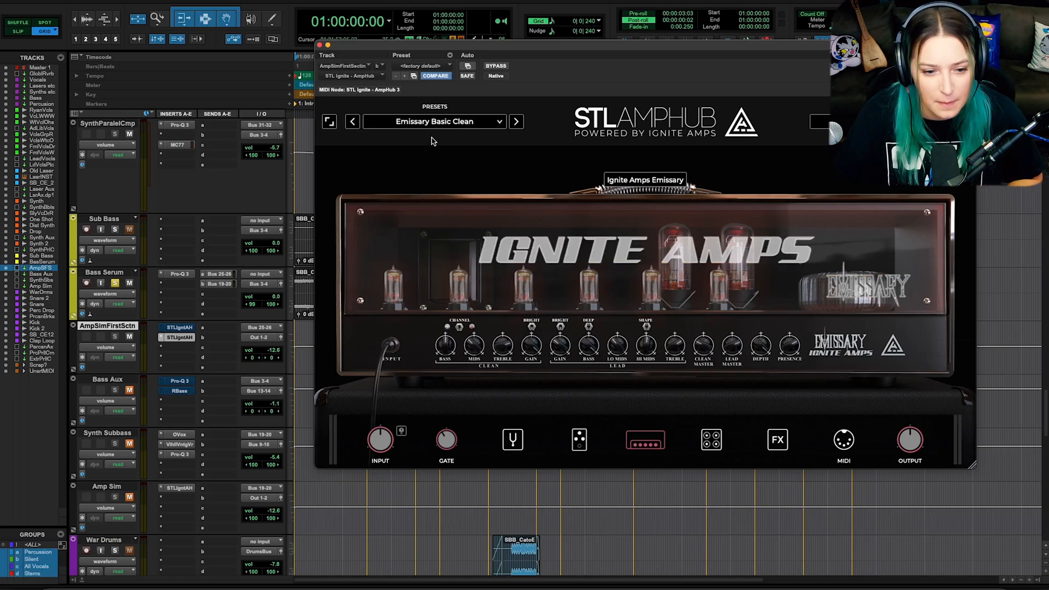
Audition the Emissary, MSBG Heavy Rhythm and Orange Fuzz presets during playback, finishing on Emissary Basic Clean.
key(space)
click(516, 122)
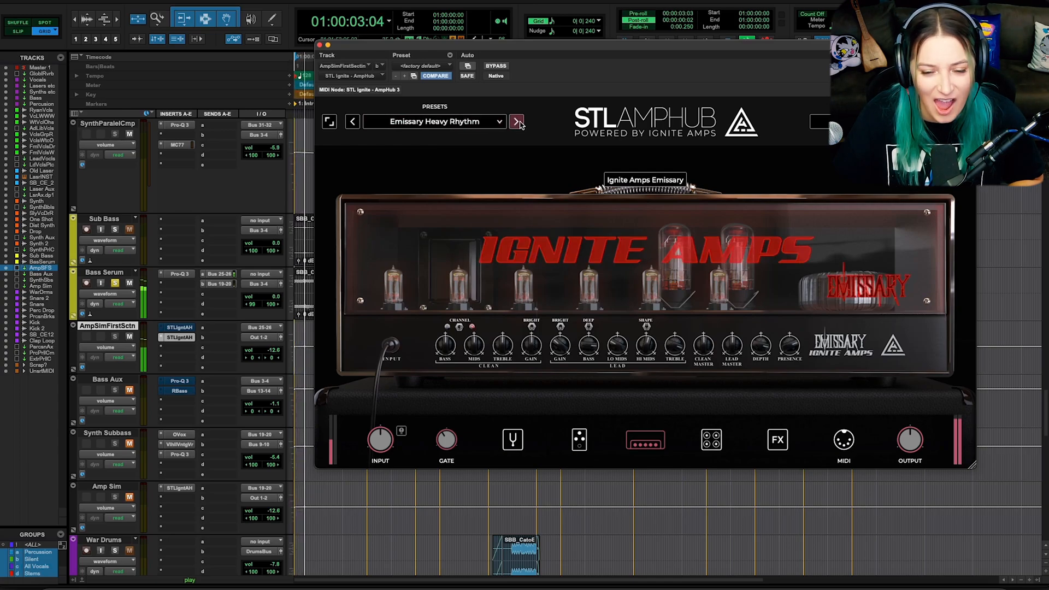
click(516, 122)
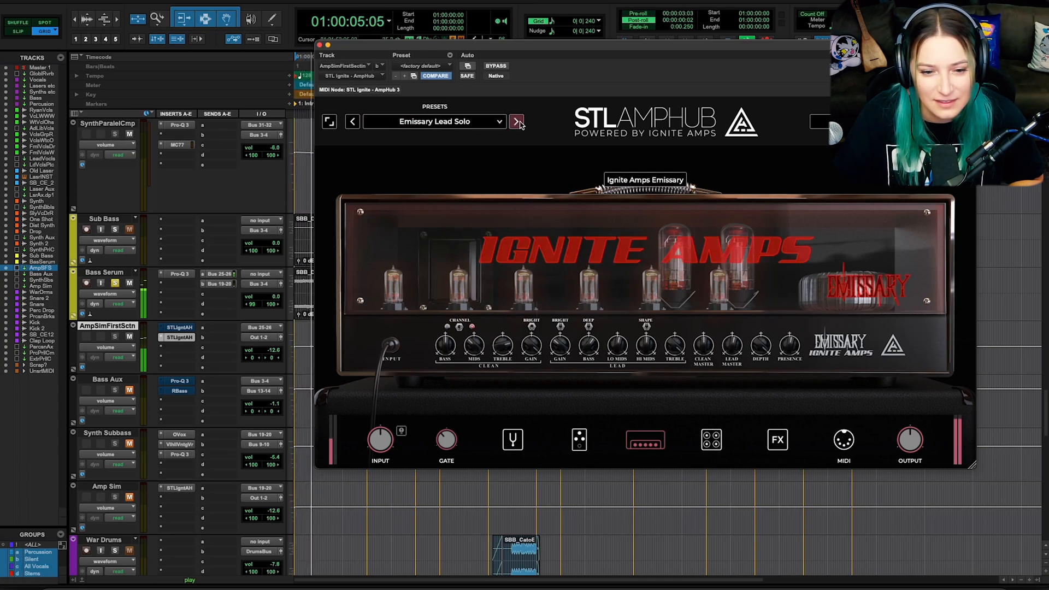
click(516, 121)
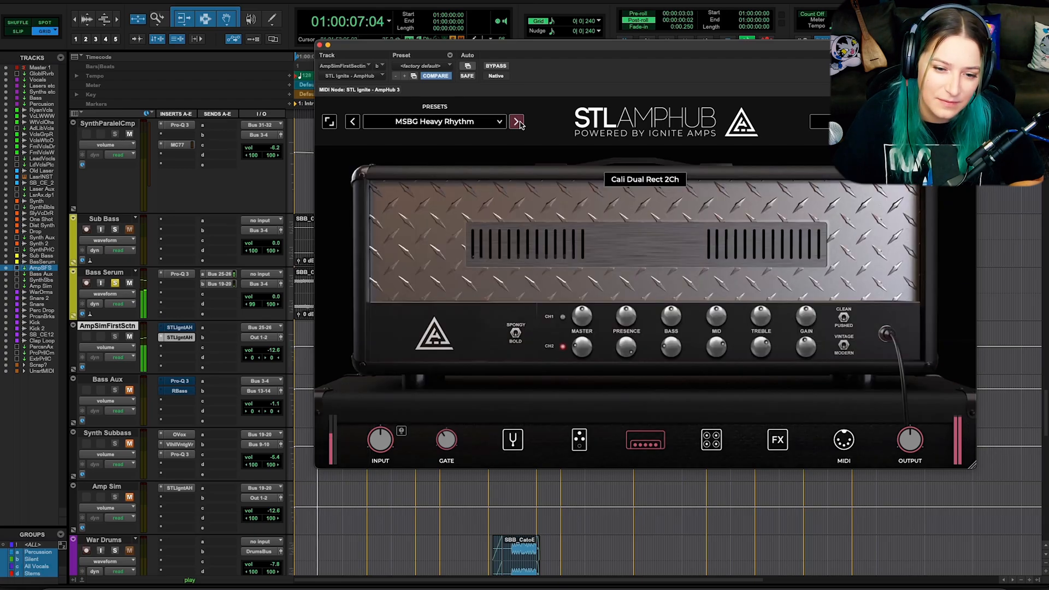
click(516, 121)
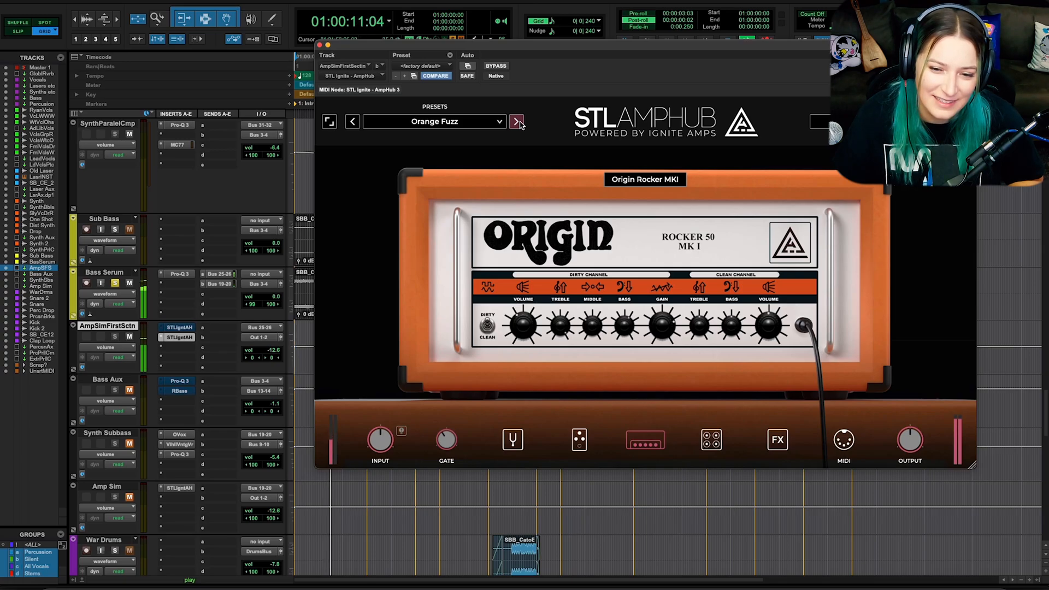
click(517, 122)
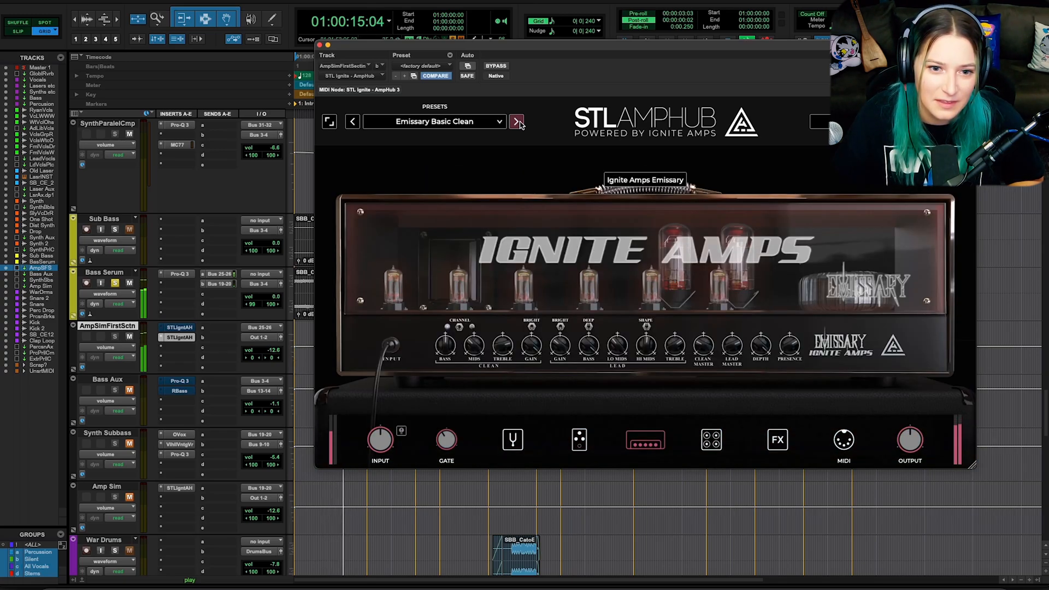
click(517, 122)
click(354, 123)
key(space)
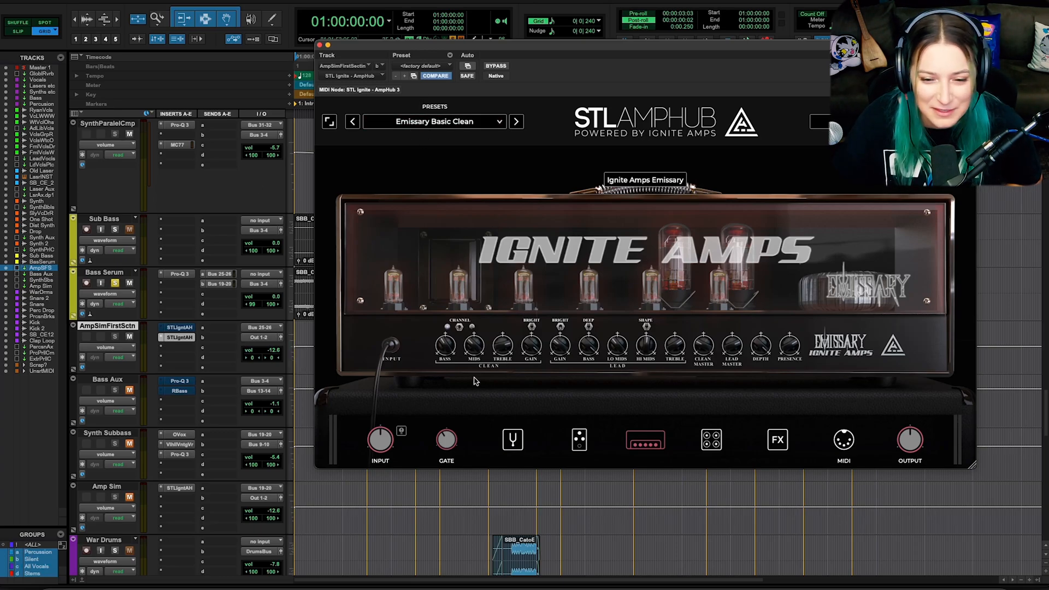
Adjust the Emissary amp's clean Treble and Clean Master knobs while listening to playback.
key(space)
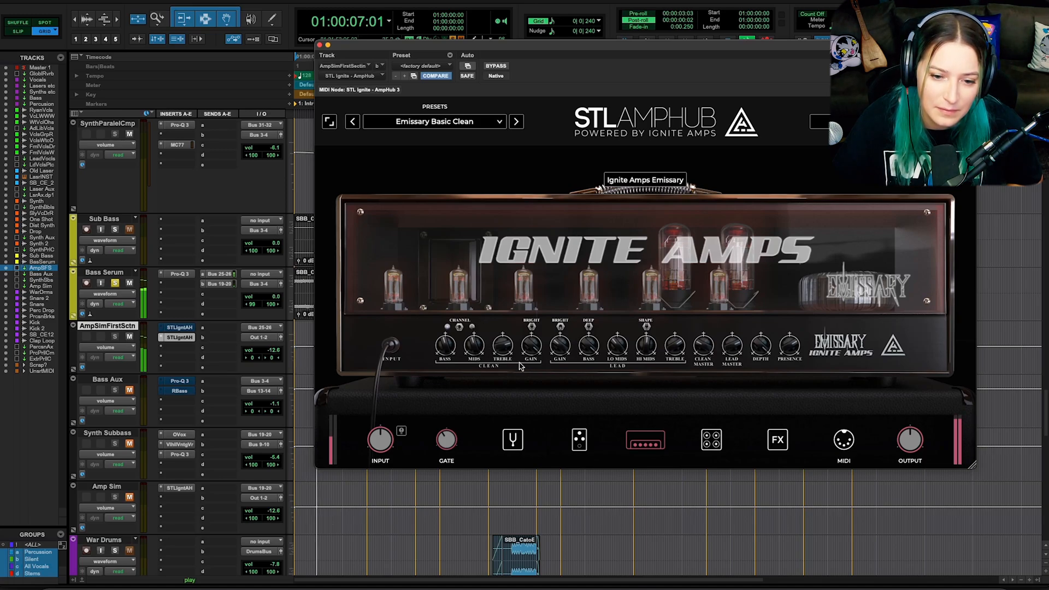
drag(501, 348, 500, 412)
mouse_move(505, 348)
mouse_down()
mouse_move(518, 309)
mouse_move(499, 350)
mouse_up()
key(space)
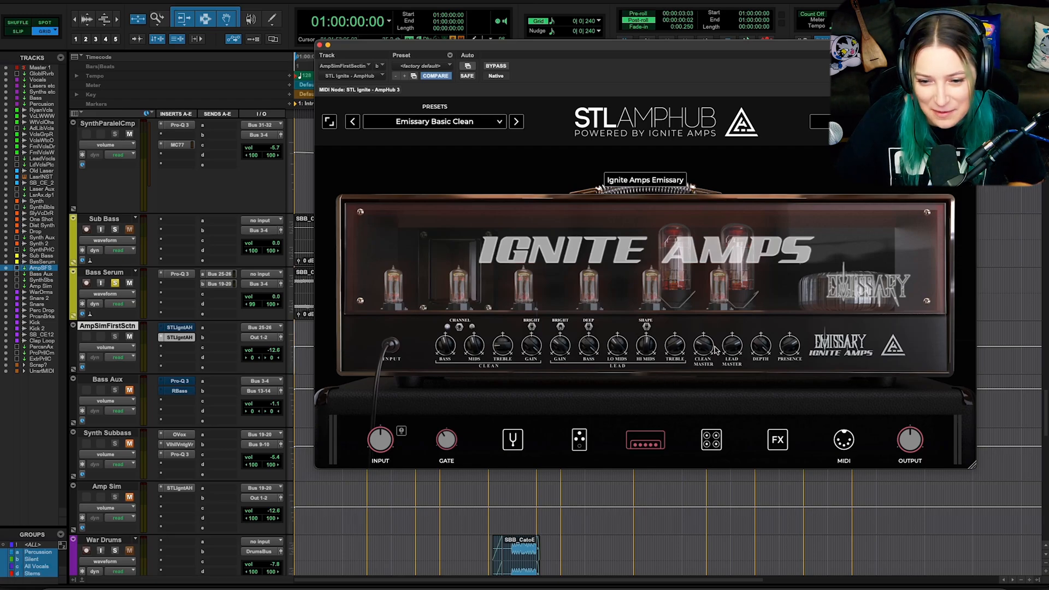
key(space)
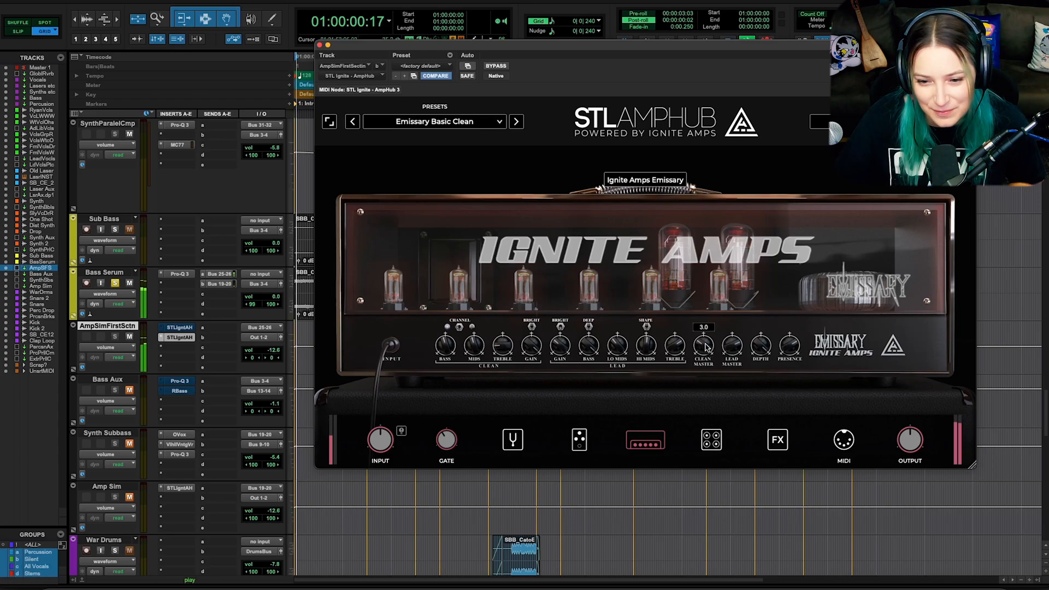
drag(708, 331, 707, 348)
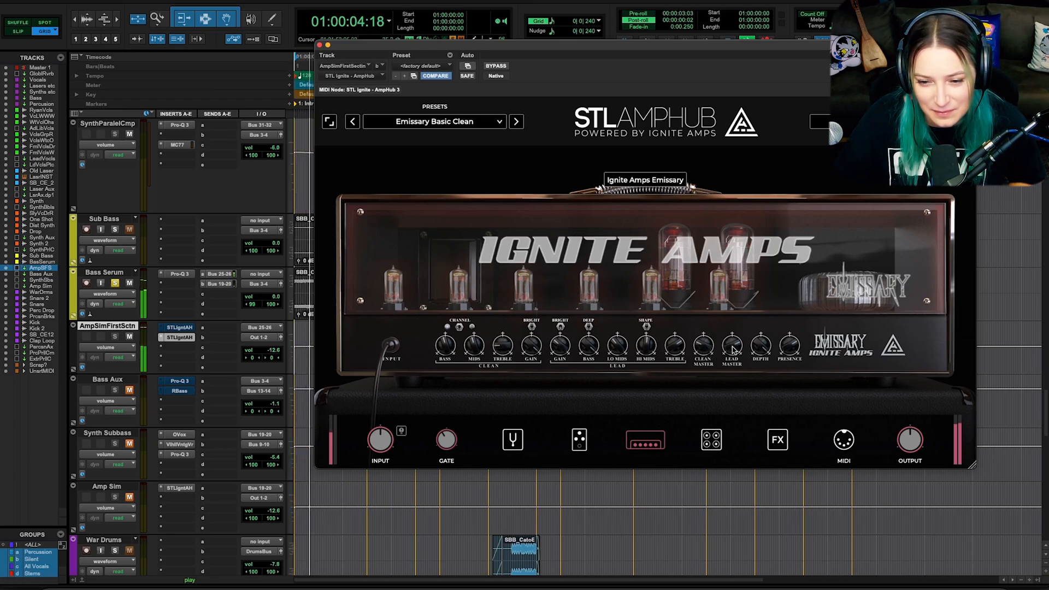
Adjust the Emissary amp's Depth knob, starting and stopping playback to hear the effect on the bass.
key(space)
mouse_move(733, 350)
key(space)
scroll(733, 349, up, 2)
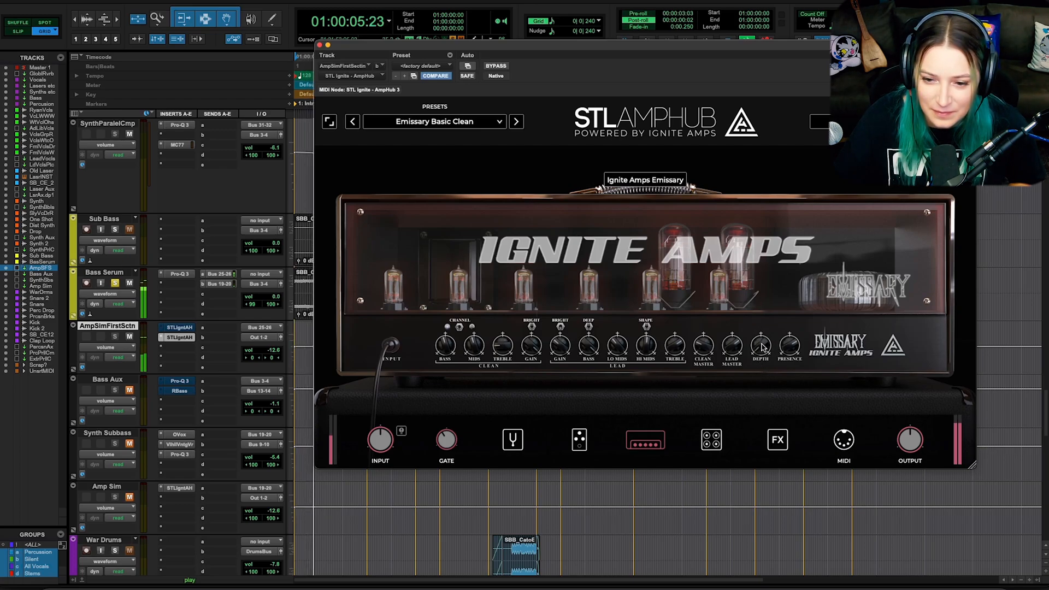
key(space)
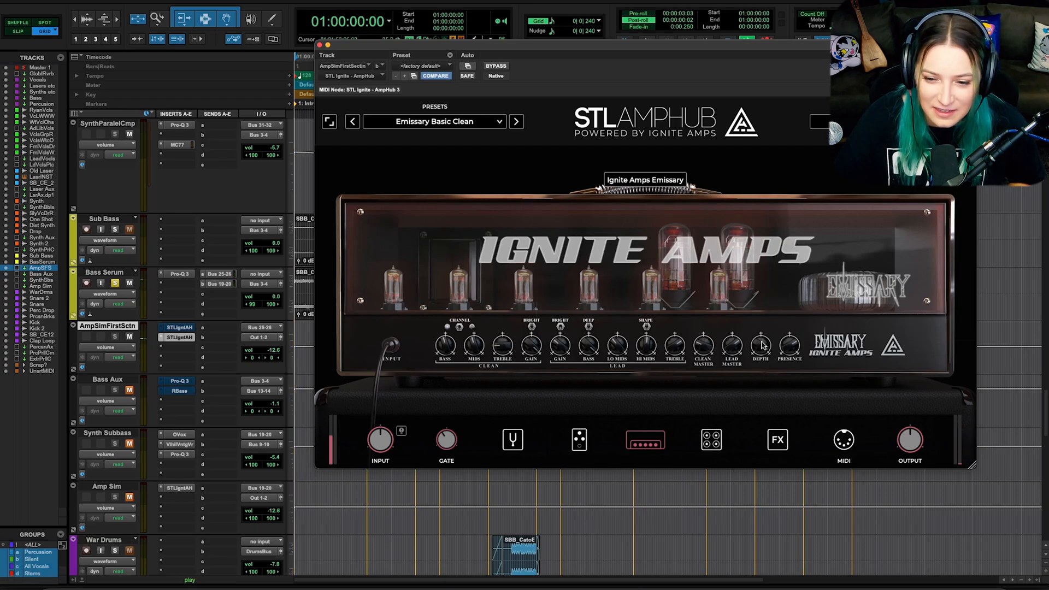
key(space)
mouse_move(756, 354)
mouse_down()
mouse_move(776, 320)
mouse_move(758, 361)
mouse_move(761, 349)
mouse_up()
key(space)
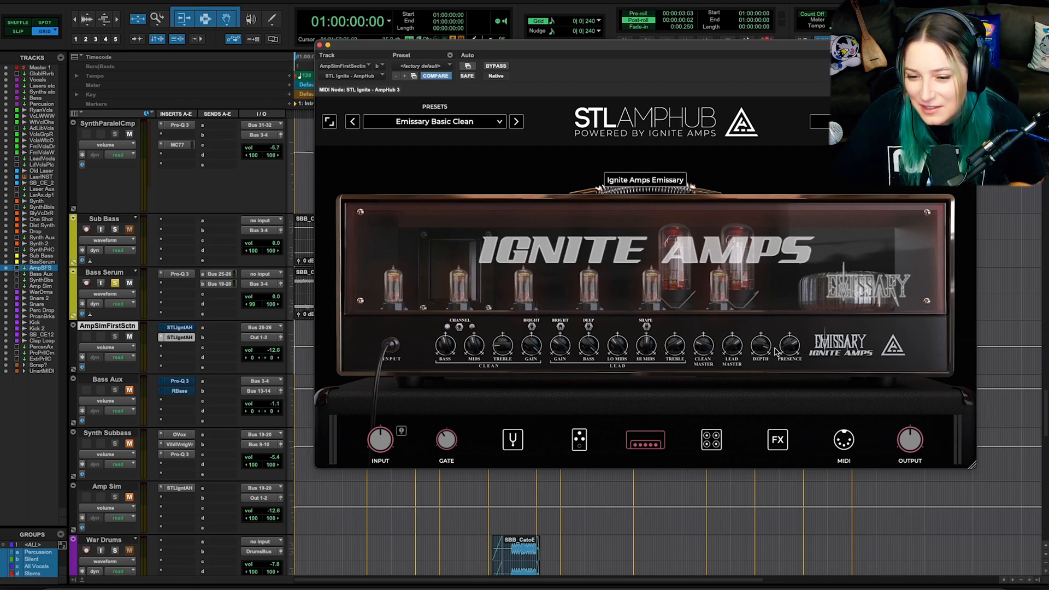
mouse_move(758, 344)
mouse_down()
mouse_move(762, 393)
mouse_move(769, 345)
mouse_up()
key(space)
key(space)
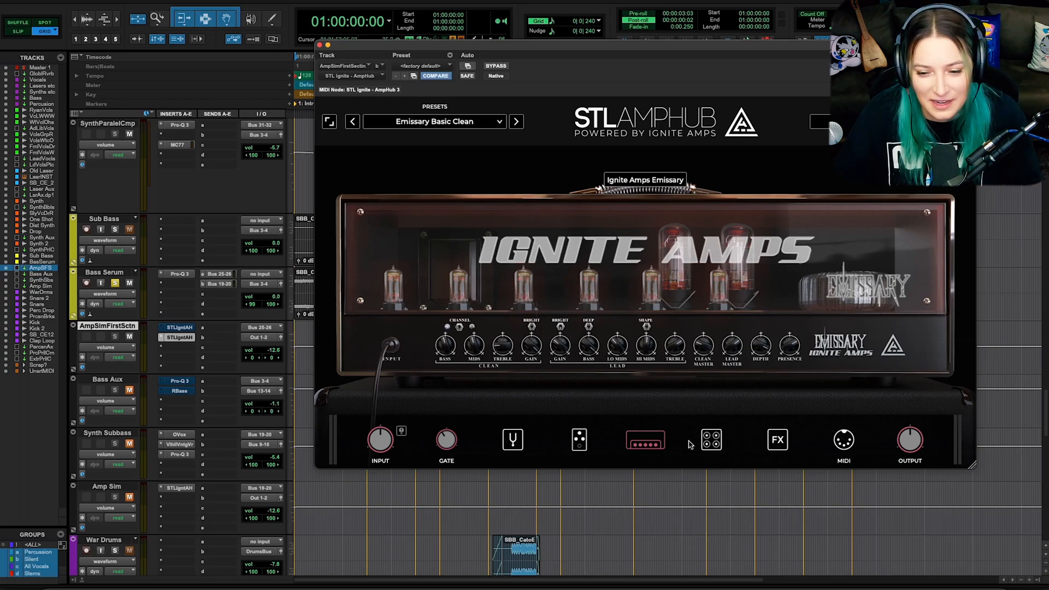
Show the cabinet section, set the first cabinet to 4x12 Cali Rect V30 with the Dyn 57 mic, and review the other mic choices.
click(712, 440)
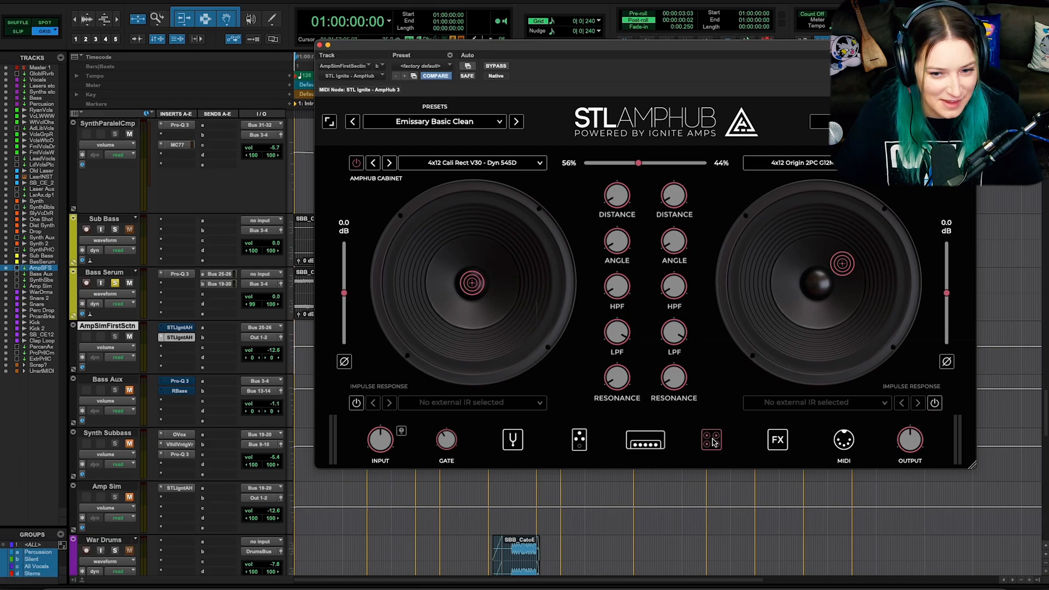
click(496, 160)
mouse_move(487, 345)
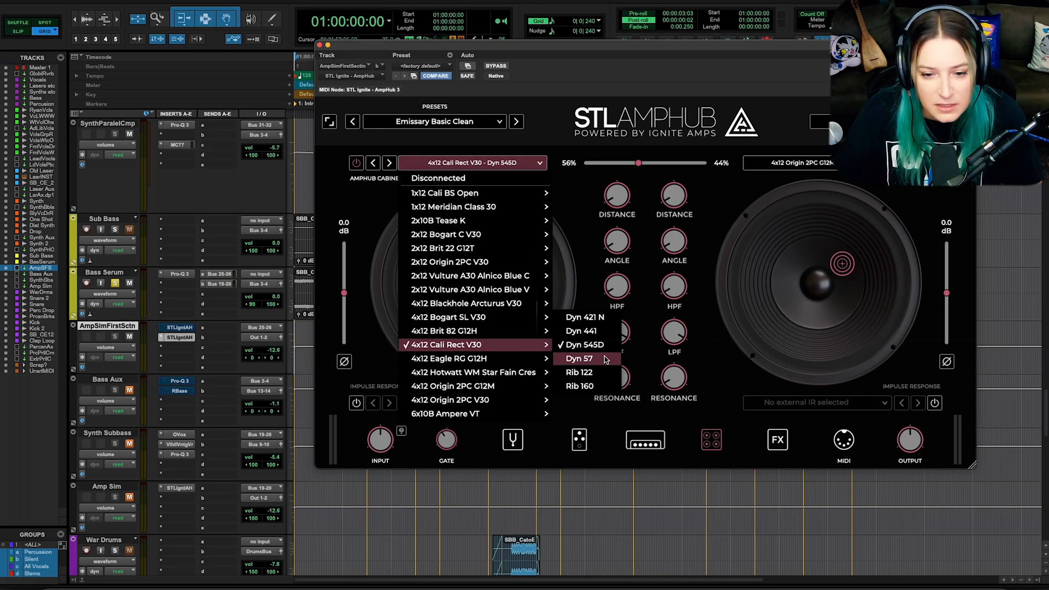
click(606, 360)
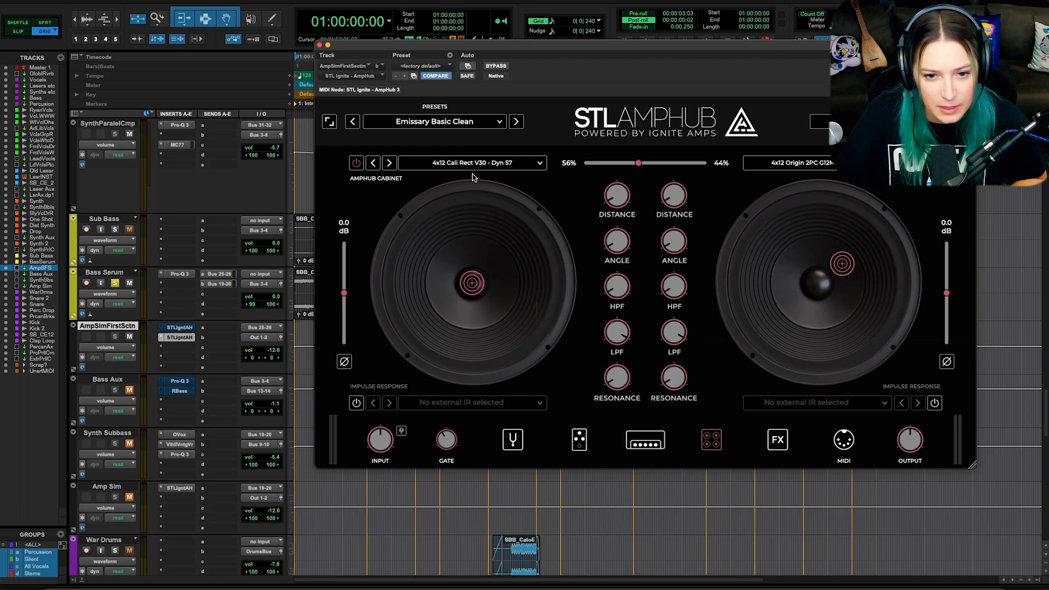
click(502, 164)
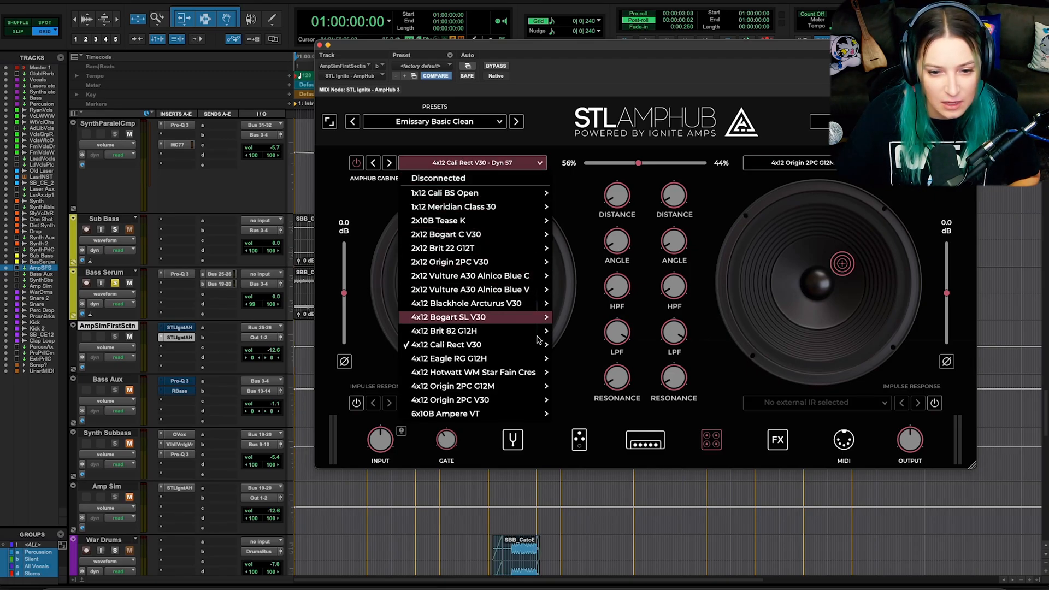
mouse_move(538, 345)
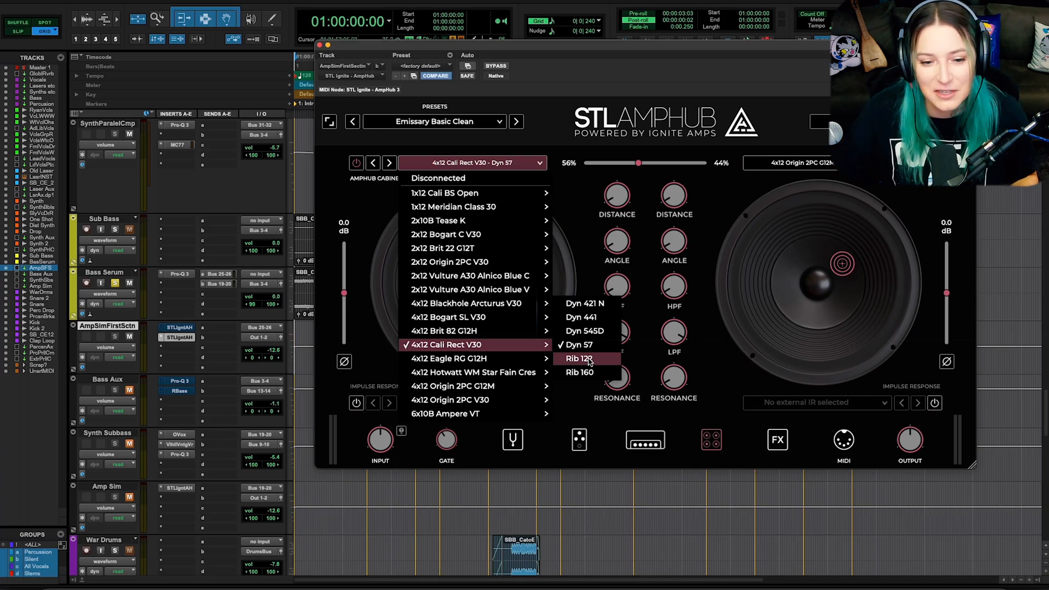
click(396, 358)
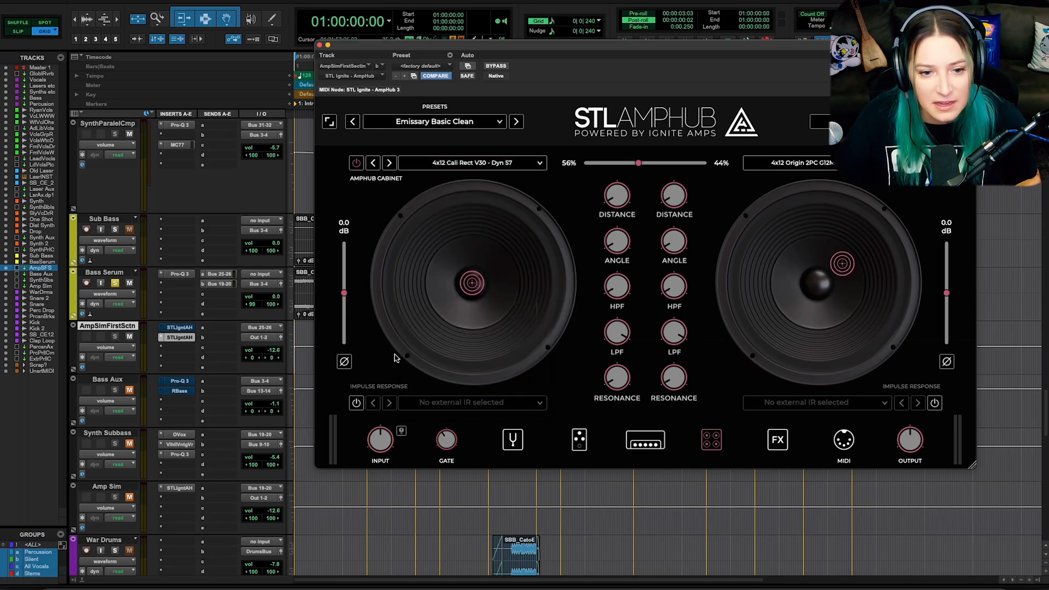
Move the first cabinet's mic off the speaker's centre and set the cabinet blend to 58% / 42%.
drag(471, 288, 442, 288)
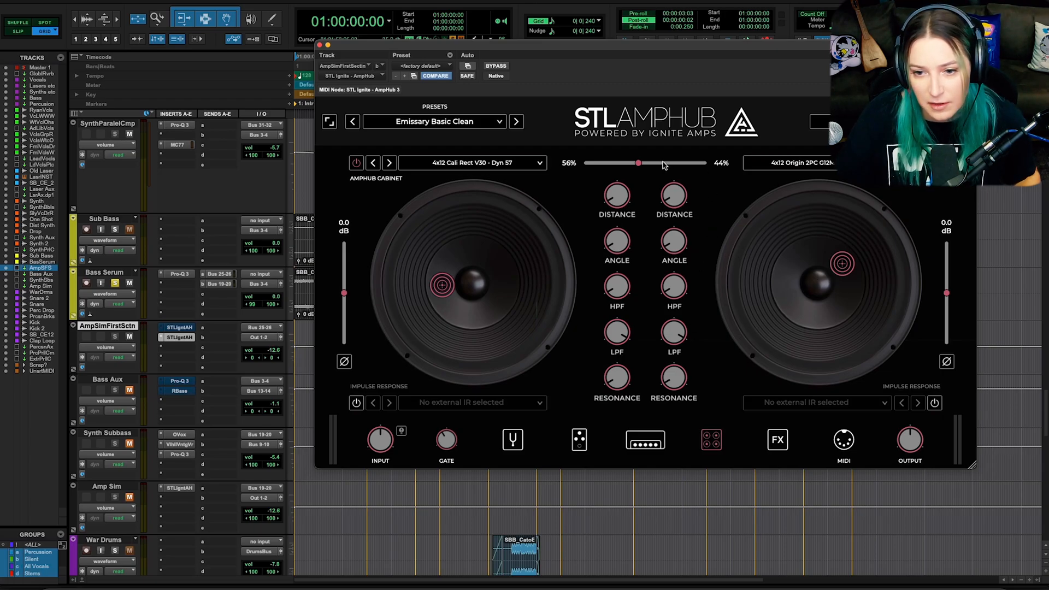
mouse_move(638, 163)
mouse_down()
mouse_move(690, 169)
mouse_move(606, 167)
mouse_move(637, 168)
mouse_up()
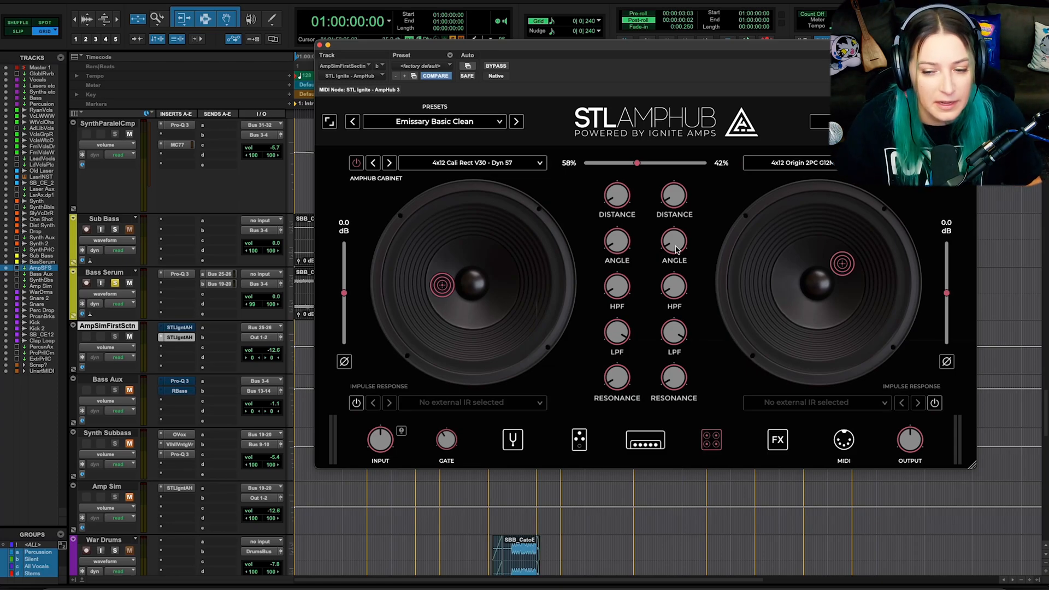
Try tilting the second cabinet's mic with its Angle control and return it to its starting setting.
drag(676, 250, 670, 212)
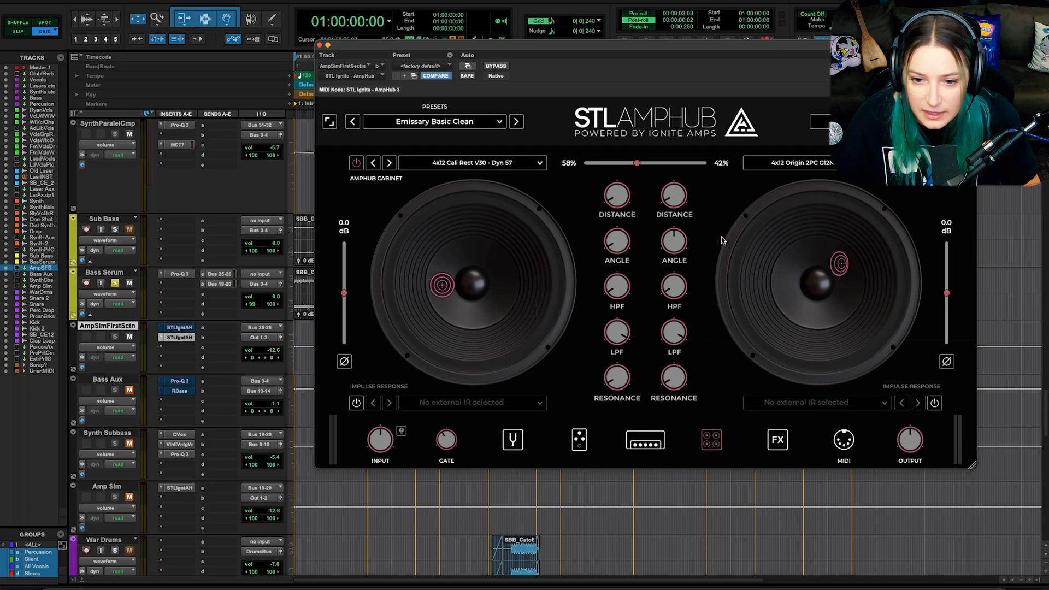
drag(677, 242, 689, 264)
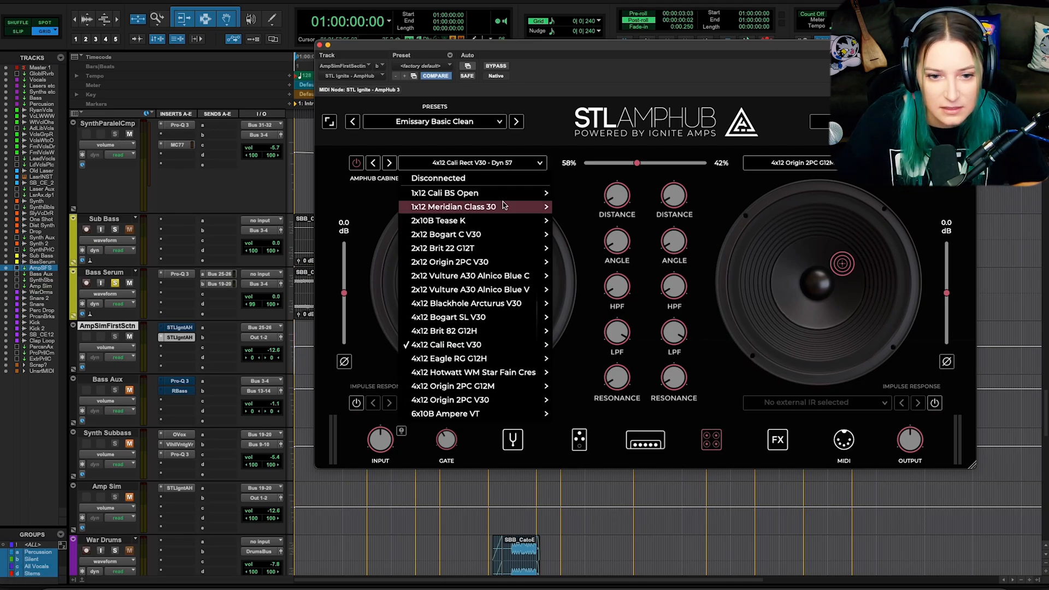
Play the session from the beginning and switch the first cabinet's Cali Rect V30 mic to Rib 122.
click(479, 153)
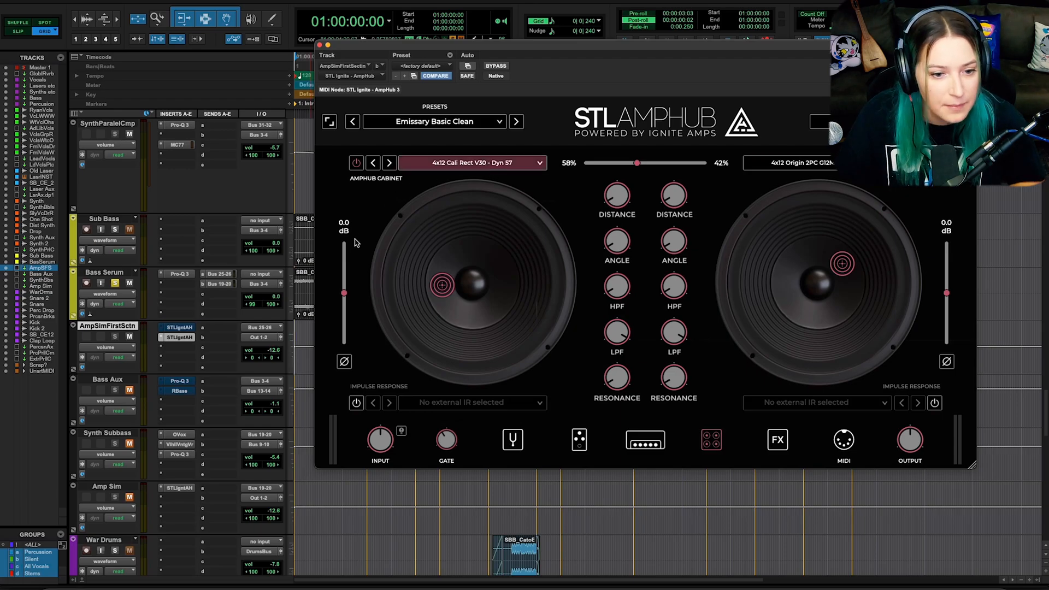
click(303, 338)
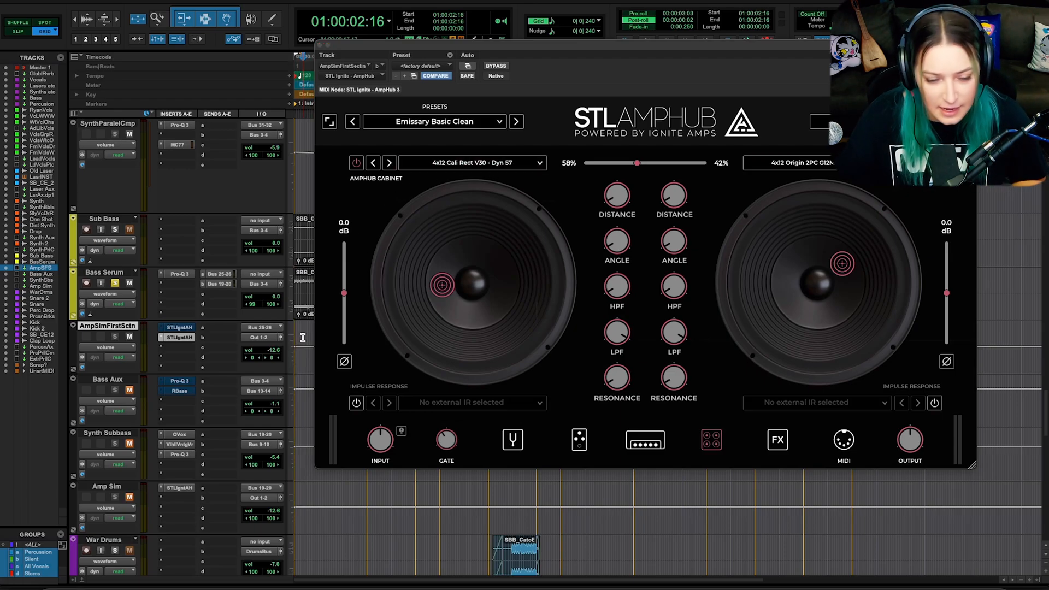
key(Return)
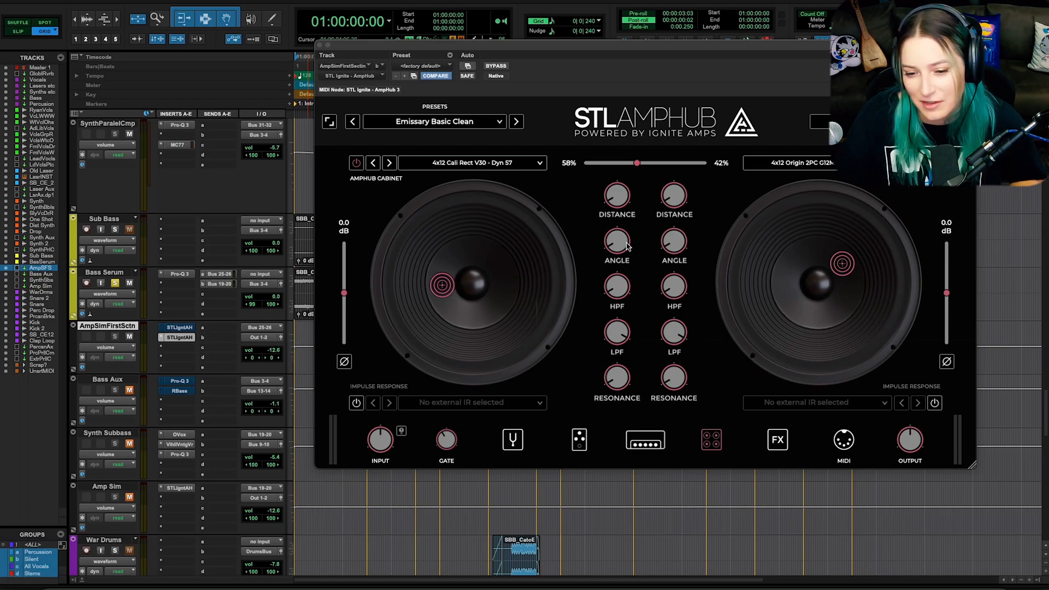
key(space)
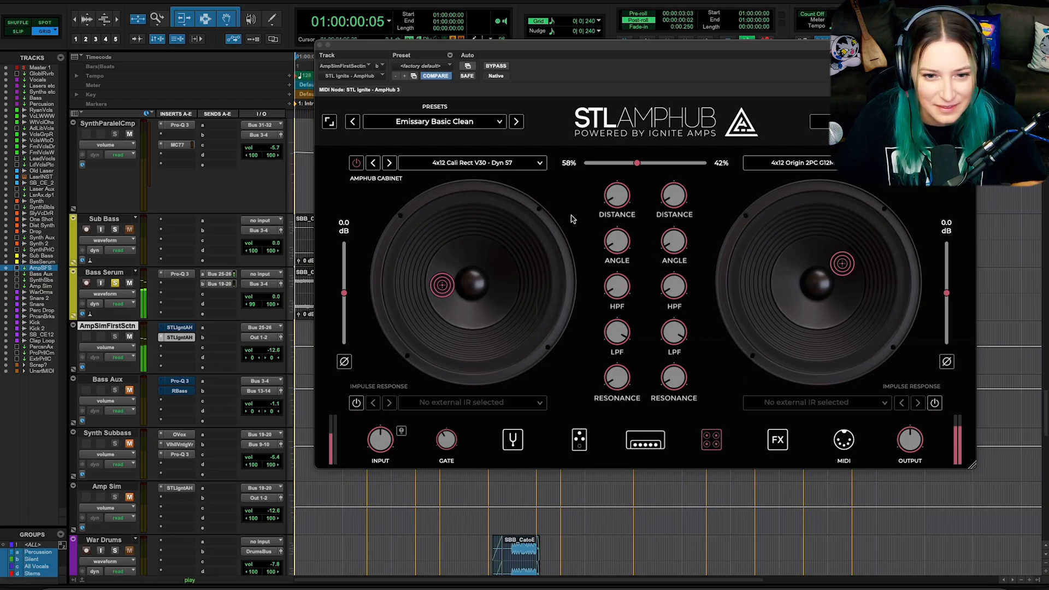
click(472, 162)
mouse_move(492, 345)
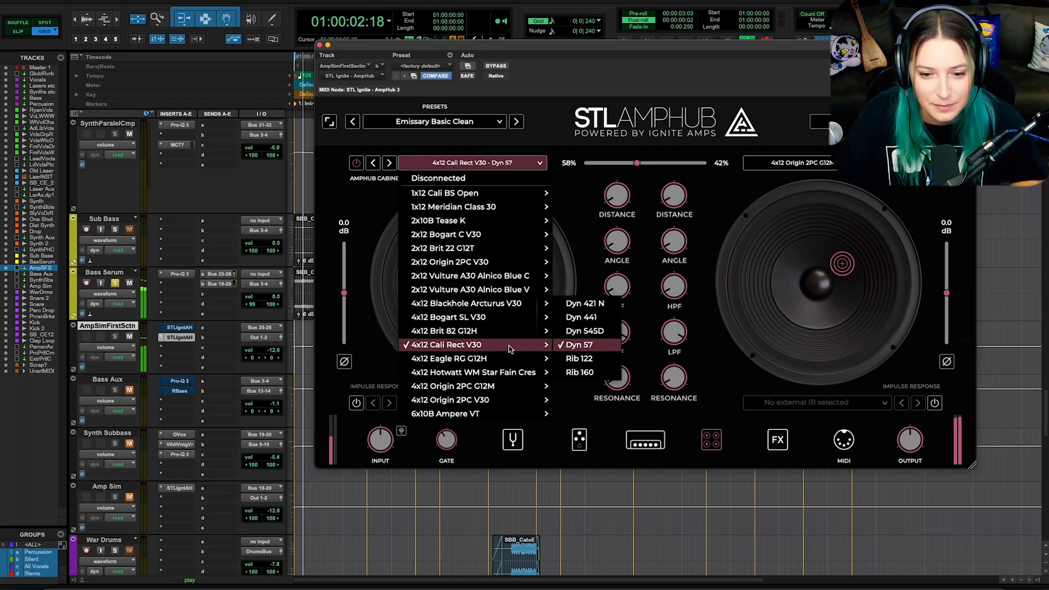
click(608, 362)
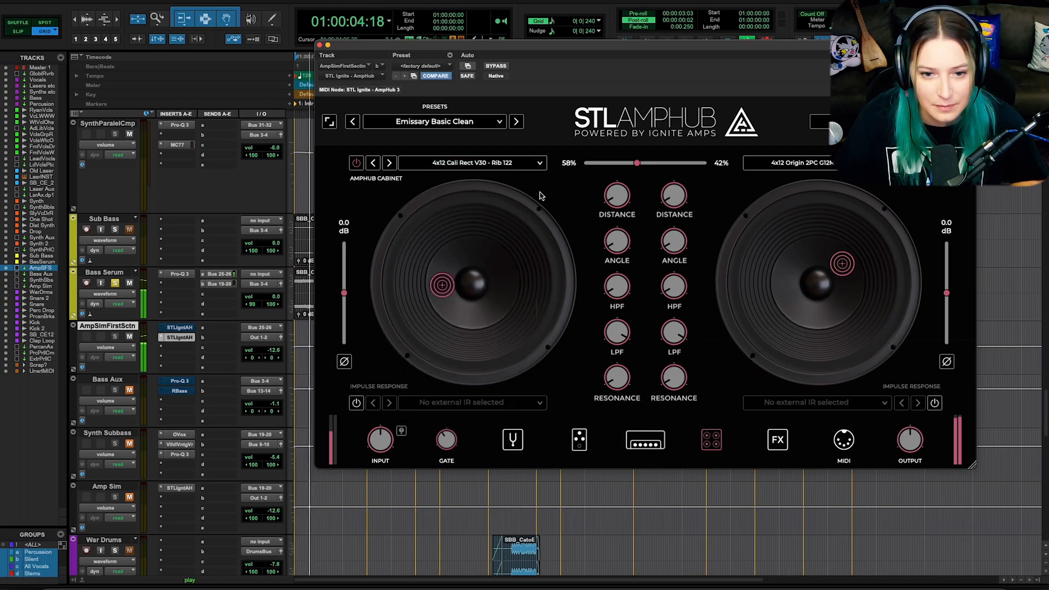
Shift the cabinet blend to 88% / 12% and switch the first cabinet's mic to Rib 160.
drag(637, 164, 599, 164)
click(473, 163)
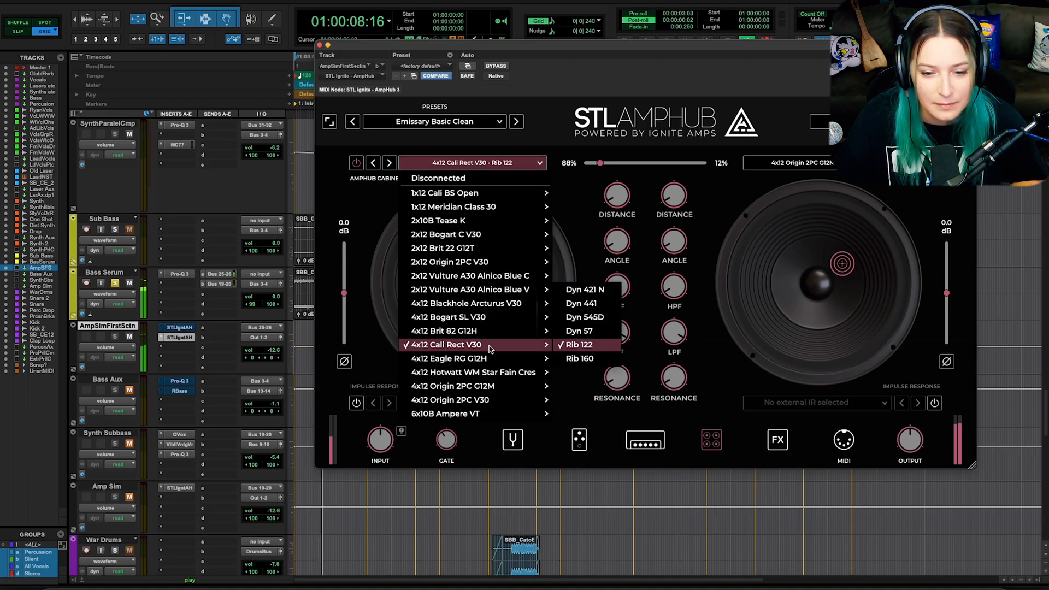
click(593, 359)
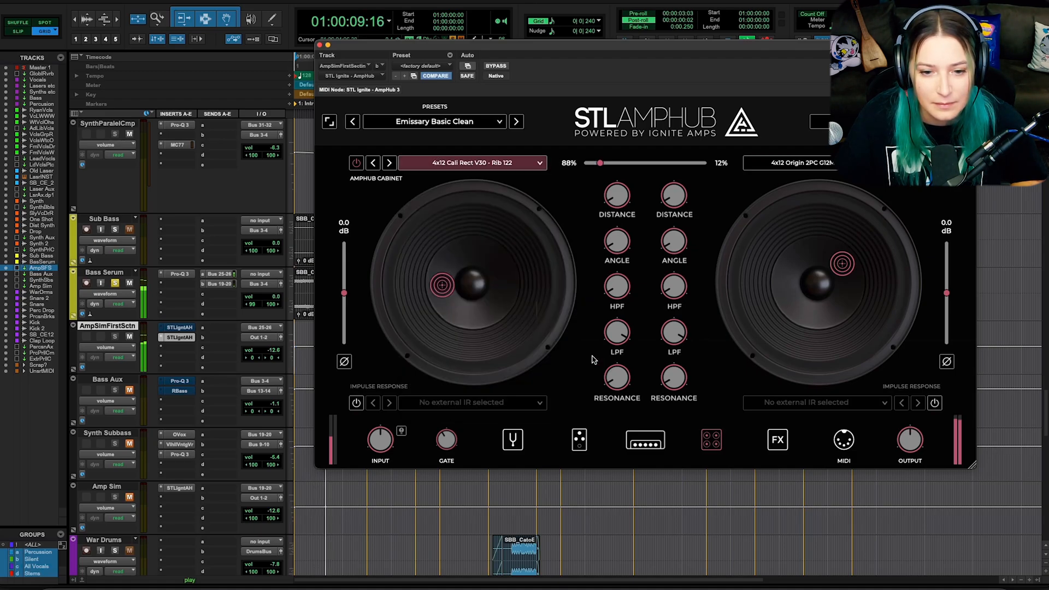
Audition the Dyn 421 N and Dyn 545D mics on the 4x12 Cali Rect V30 cabinet during playback.
click(533, 163)
mouse_move(502, 336)
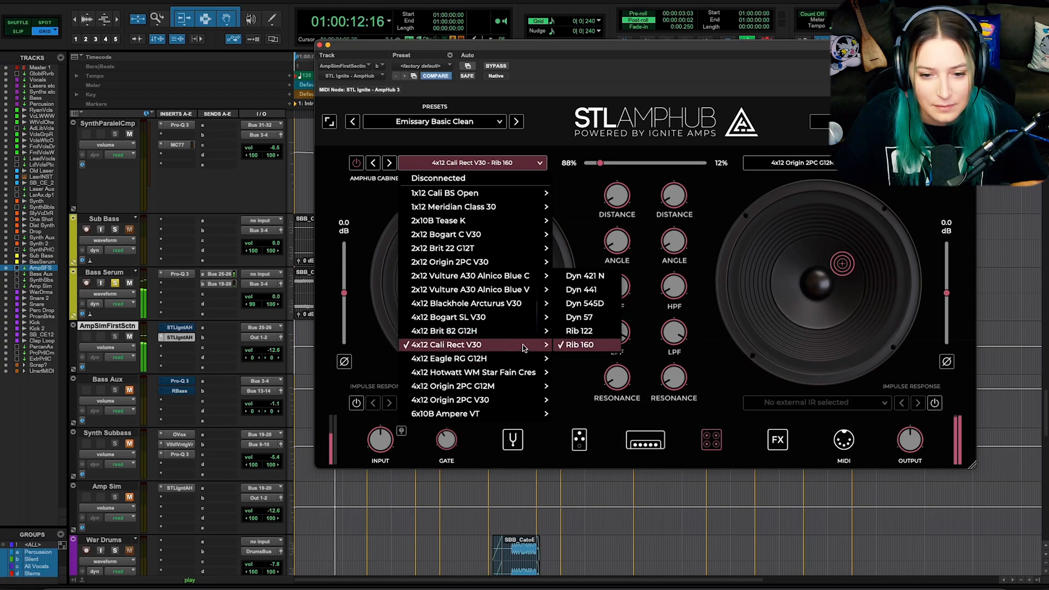
click(613, 278)
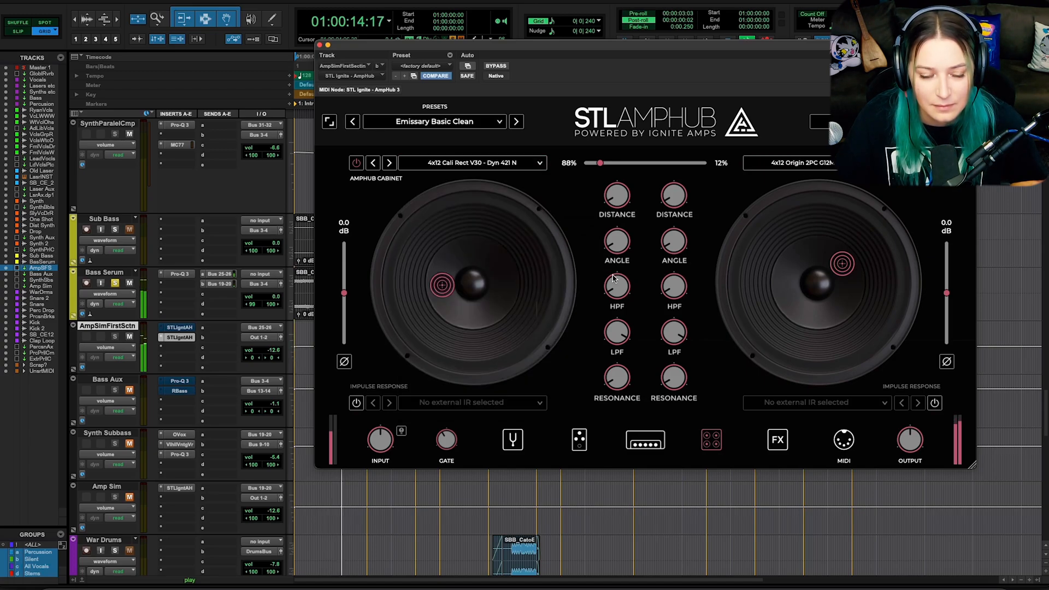
click(500, 163)
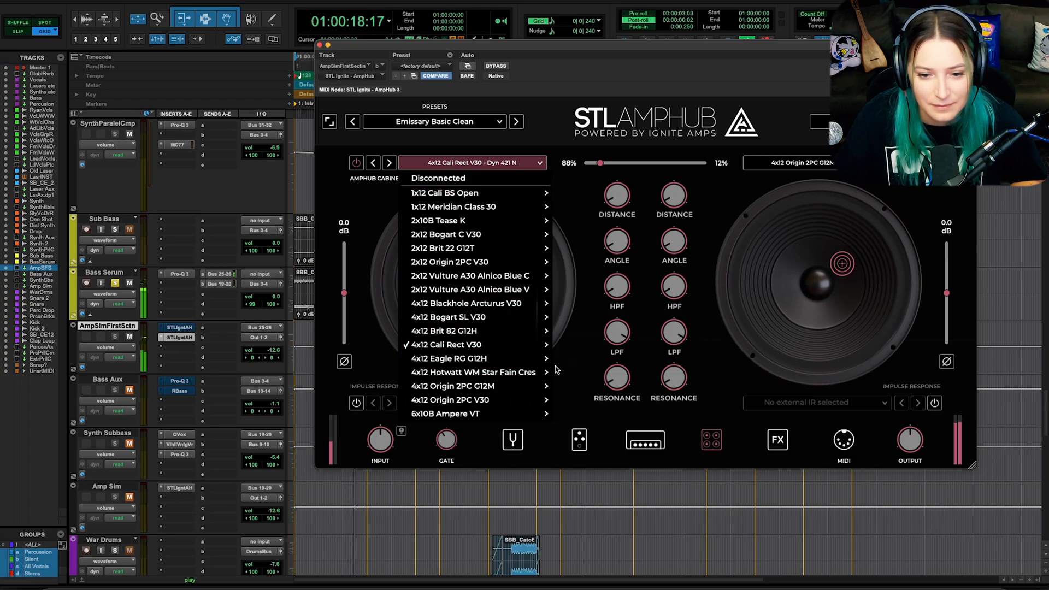
mouse_move(544, 347)
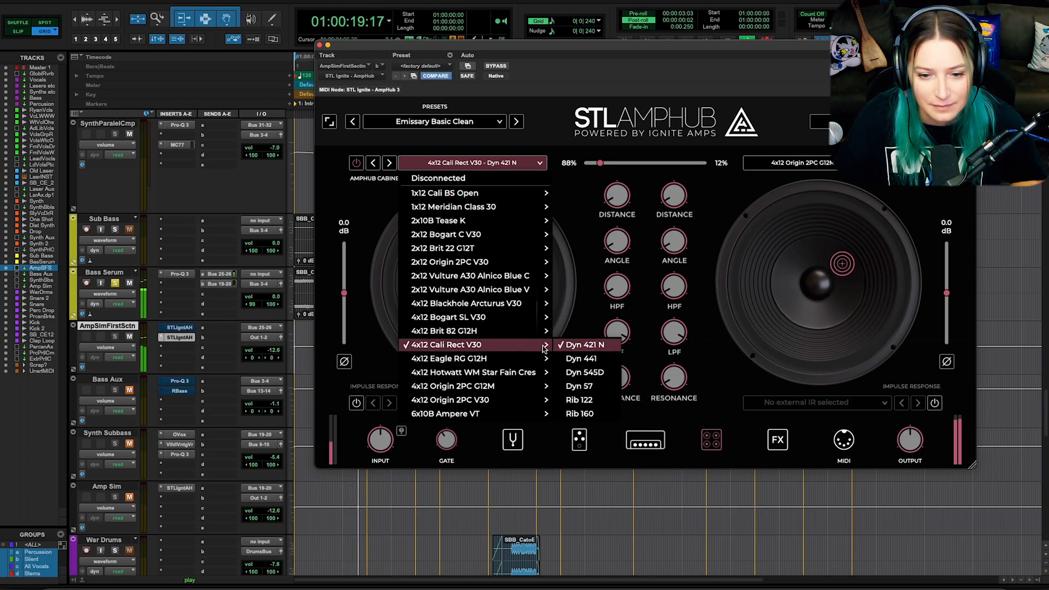
click(570, 373)
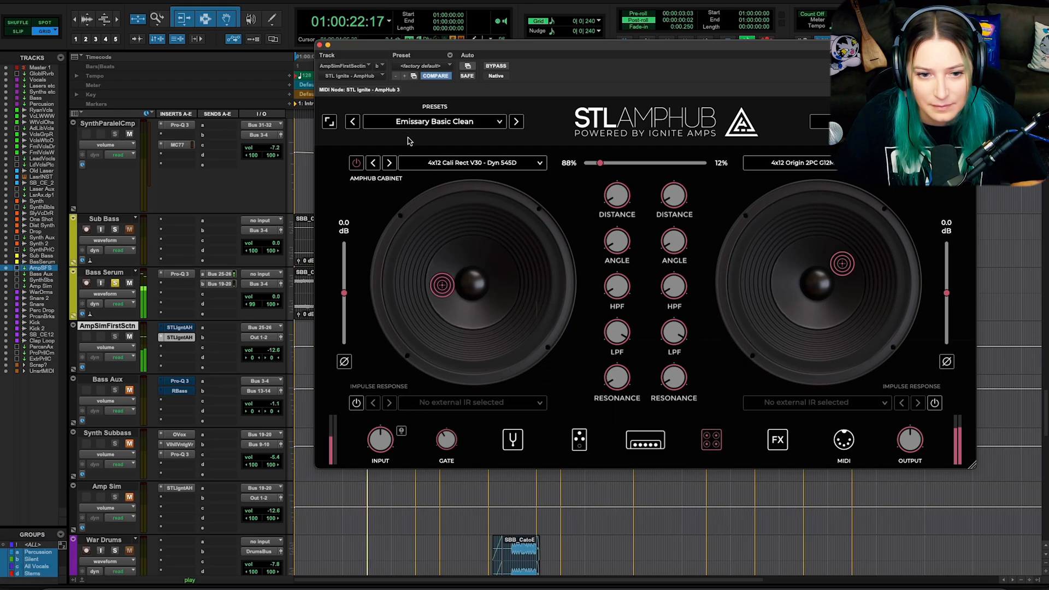
Restart playback from the session start and switch the Cali Rect V30 cabinet's mic to Dyn 441.
key(space)
click(372, 163)
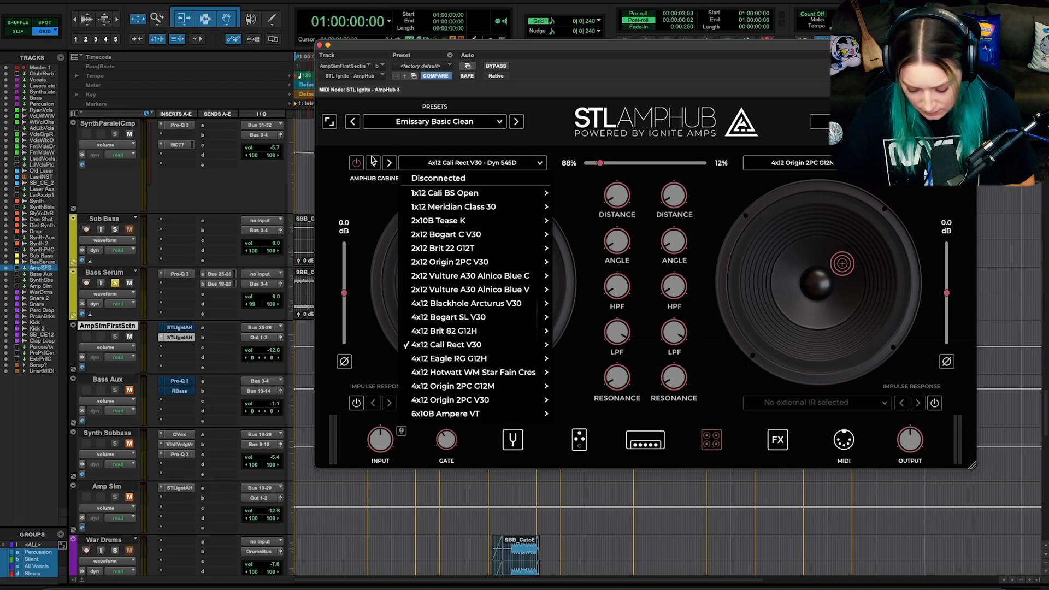
click(305, 354)
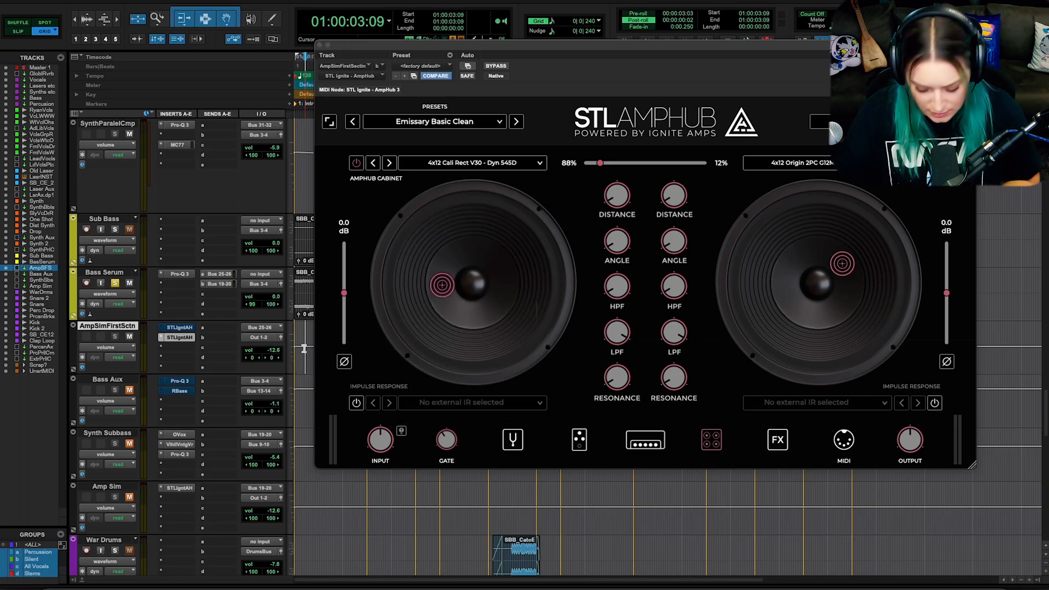
key(space)
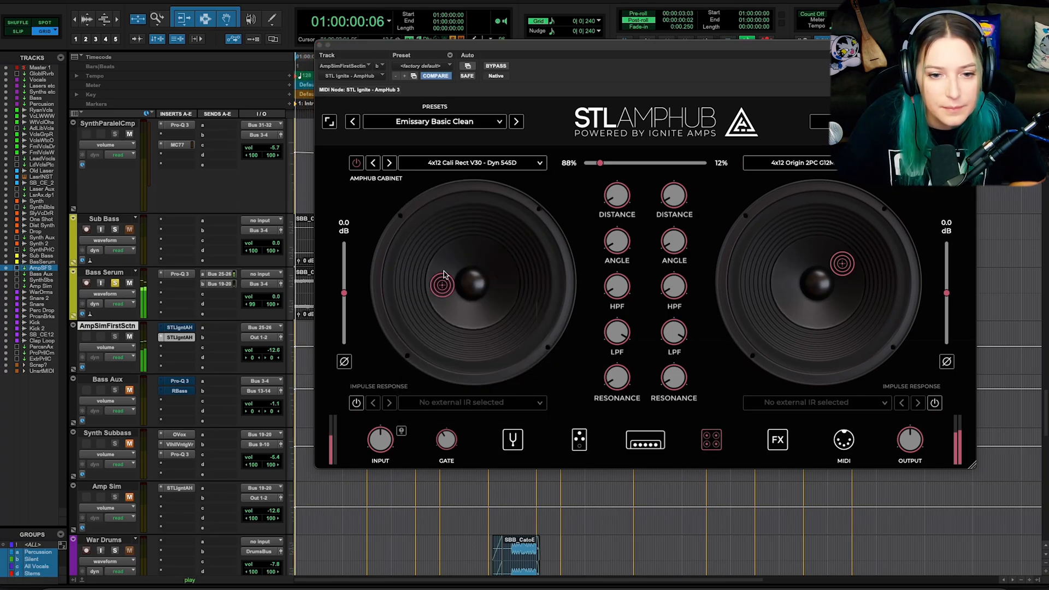
click(471, 163)
mouse_move(491, 345)
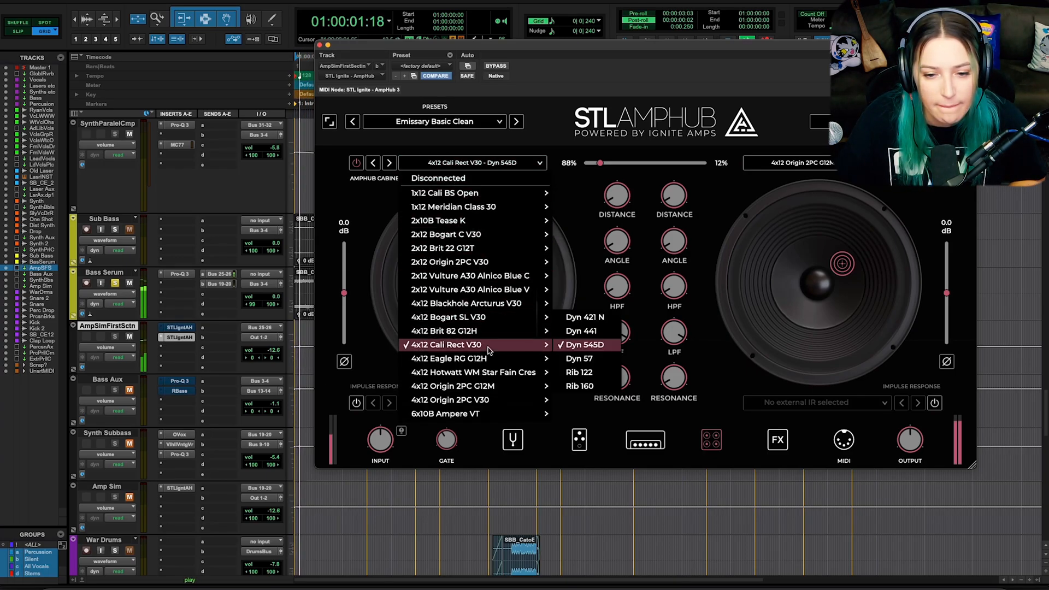
click(579, 331)
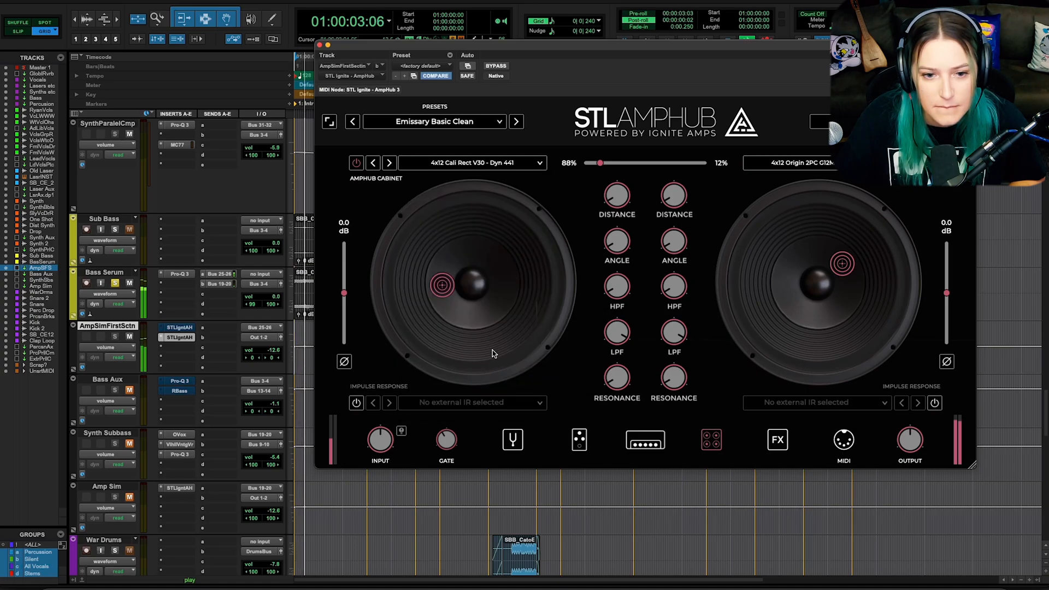
Audition the Cali Rect V30's Rib 122 and Rib 160 mics, and switch the first cabinet to 2x12 Vulture A30 Alnico Blue C with Dyn Si.
click(391, 163)
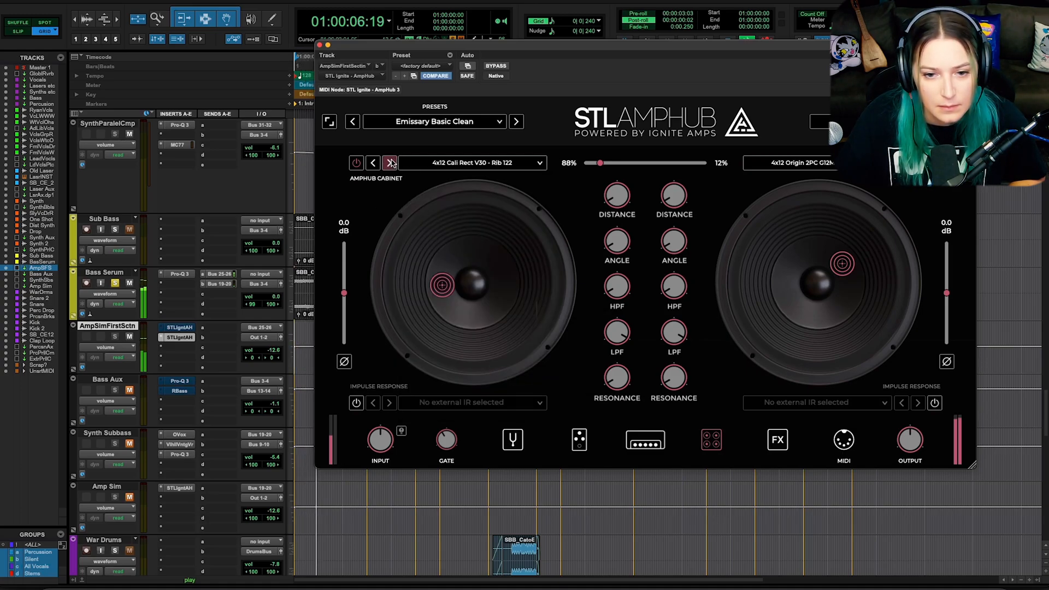
click(391, 162)
click(438, 164)
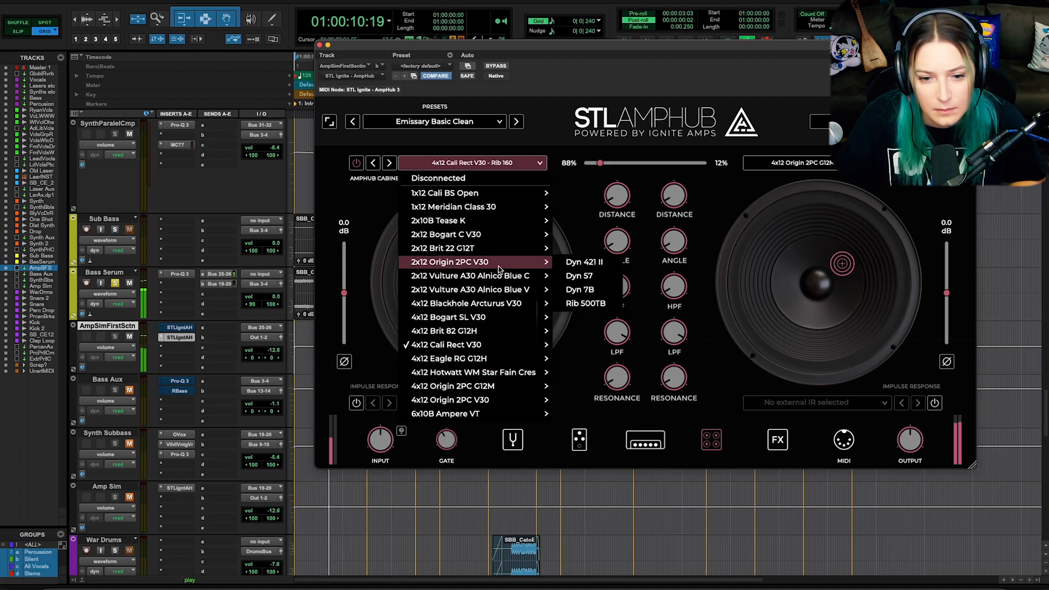
mouse_move(481, 275)
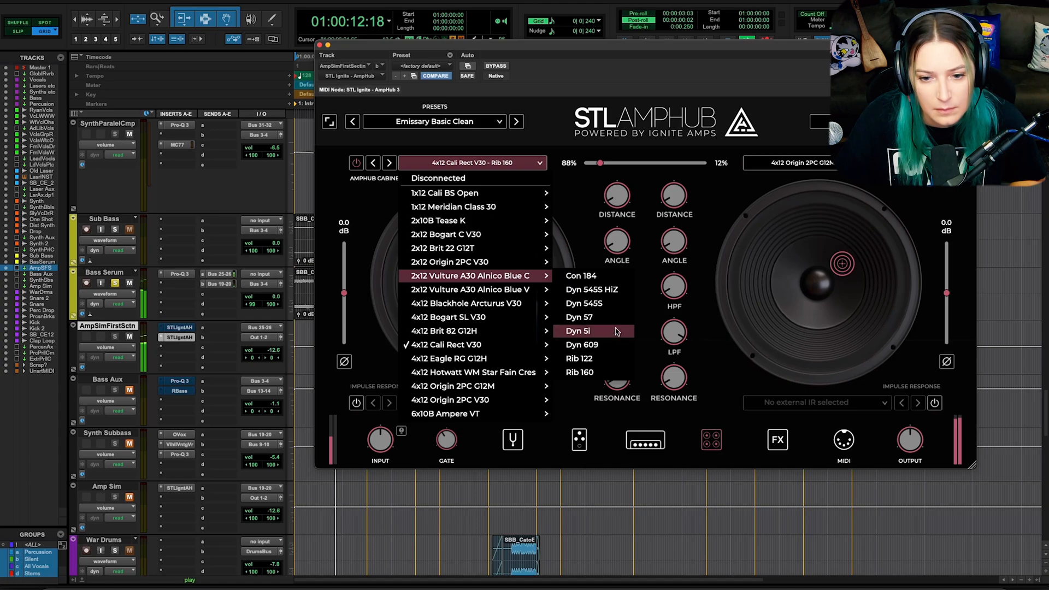
click(598, 331)
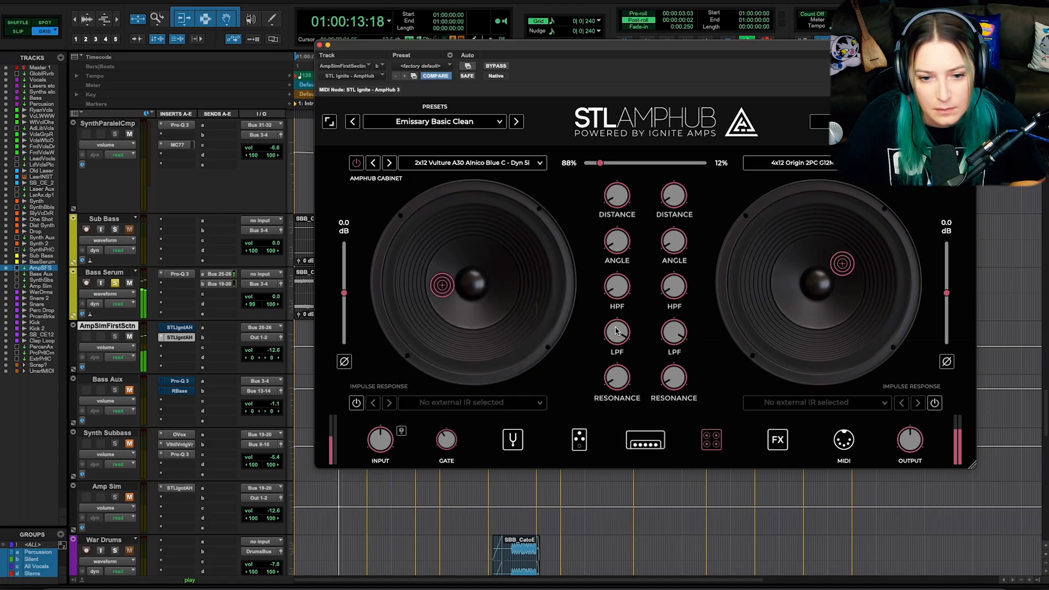
Switch the first cabinet to 2x12 Brit 22 G12T with the Dyn 57 mic, stop playback and look through the cabinet list.
click(445, 162)
mouse_move(475, 248)
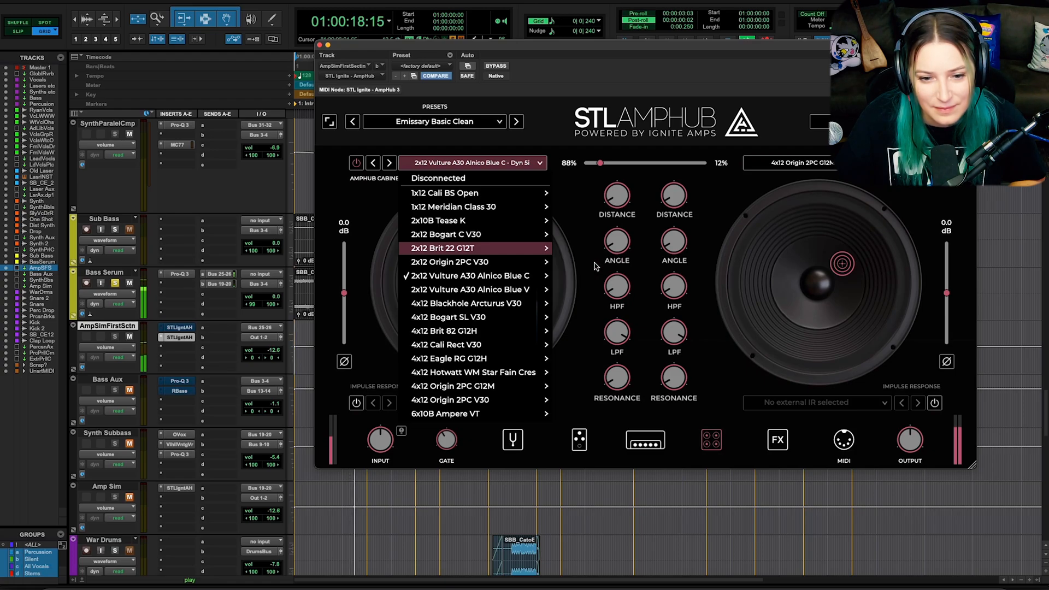
click(596, 263)
key(space)
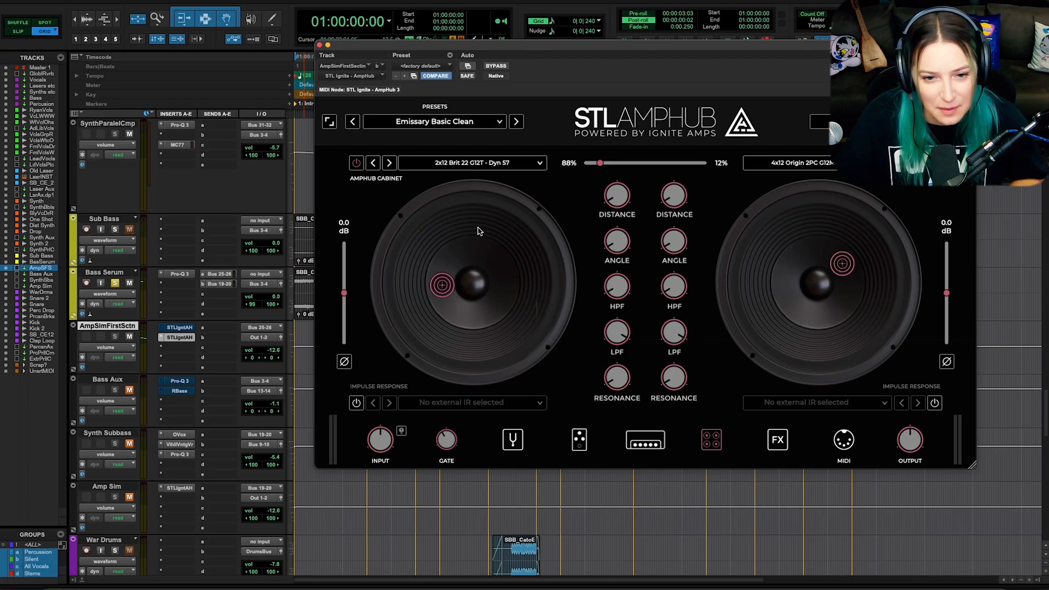
click(480, 163)
mouse_move(526, 342)
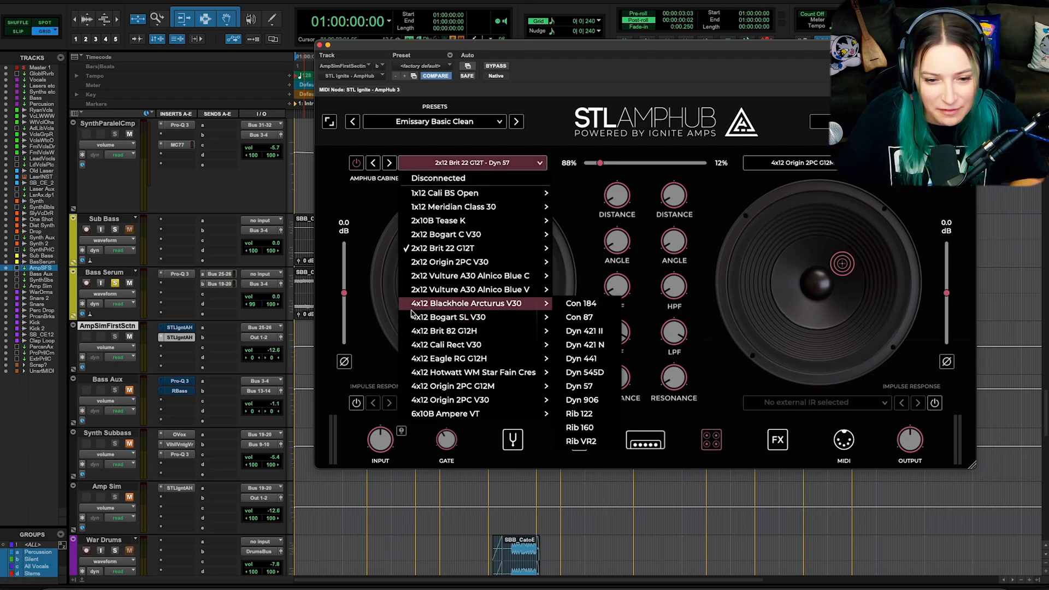
click(475, 253)
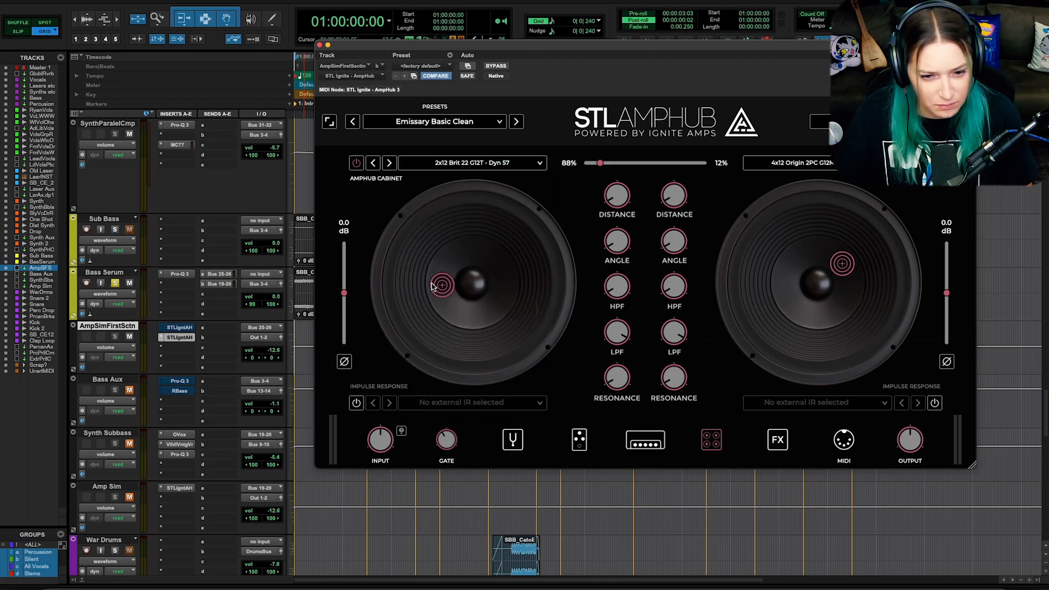
Raise the first cabinet's level to 0.7 dB, play from the session start and try mic positions nearer the speaker's outer edge.
key(Return)
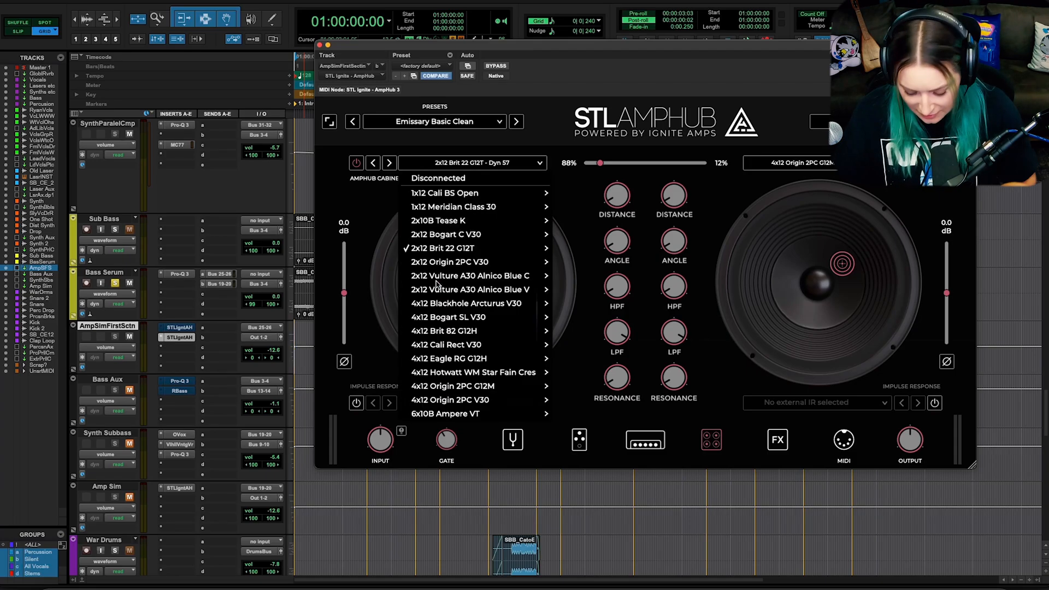
click(344, 291)
key(space)
drag(442, 284, 408, 288)
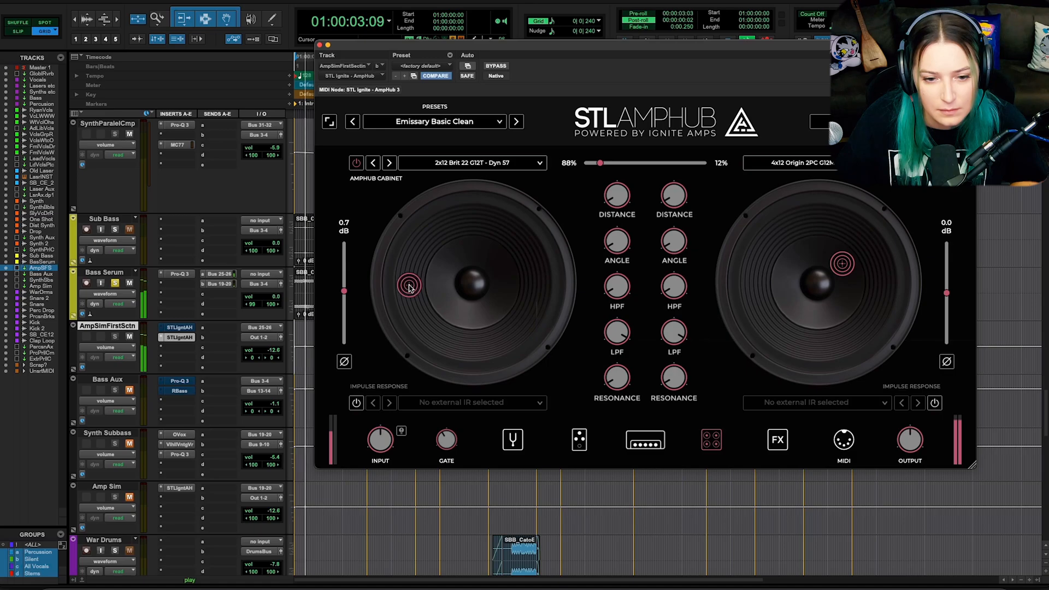
drag(407, 287, 417, 288)
mouse_move(423, 286)
mouse_down()
mouse_move(472, 286)
mouse_move(426, 286)
mouse_up()
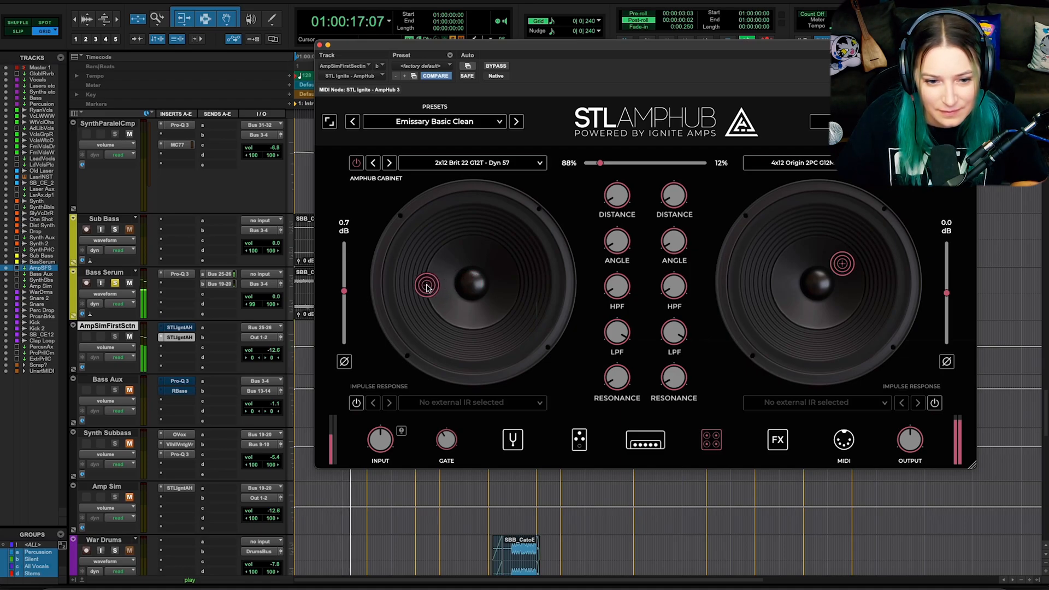
Increase the first cabinet's mic angle, stop playback and restart it from the session start.
drag(615, 245, 655, 175)
key(space)
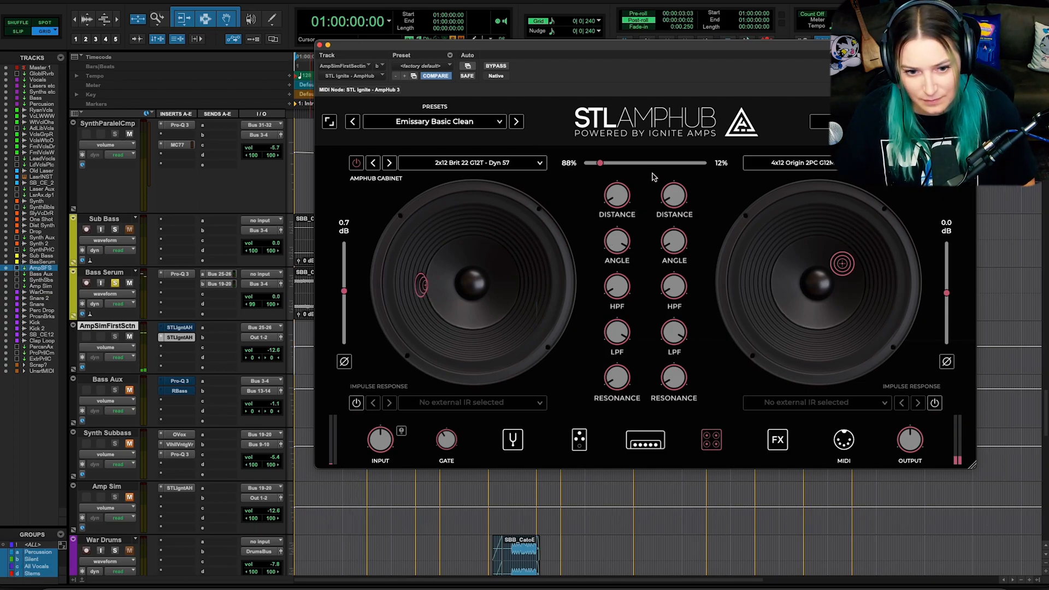
click(473, 162)
click(289, 354)
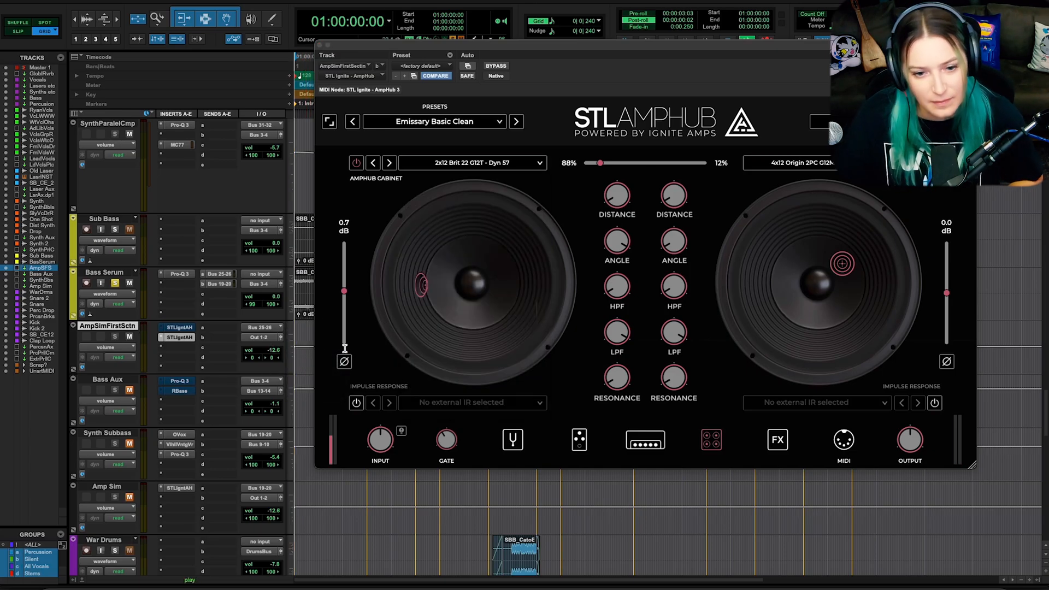
key(space)
Vary the first cabinet's mic angle during playback, shift its mic slightly further outward and stop playback.
click(617, 245)
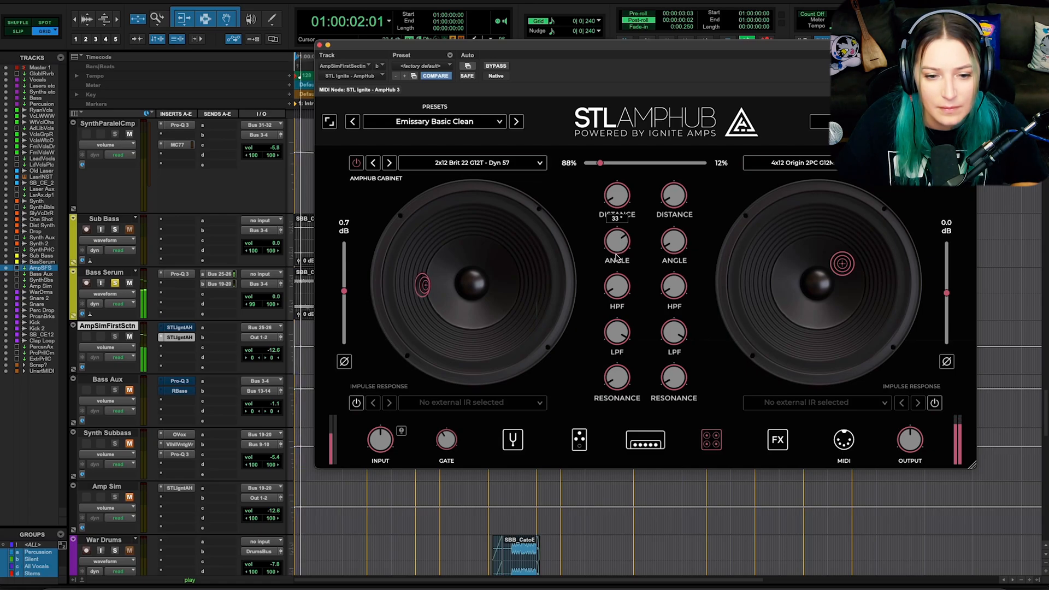
mouse_move(617, 246)
mouse_down()
mouse_move(614, 297)
mouse_move(630, 180)
mouse_up()
mouse_move(421, 284)
mouse_down()
mouse_move(474, 286)
mouse_move(415, 286)
mouse_up()
mouse_move(612, 253)
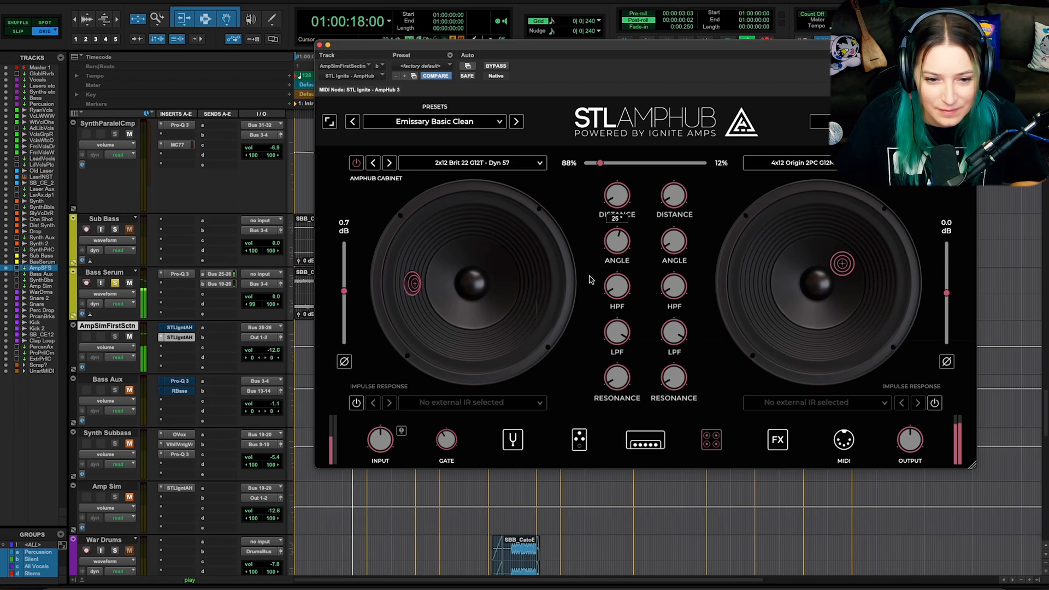
key(space)
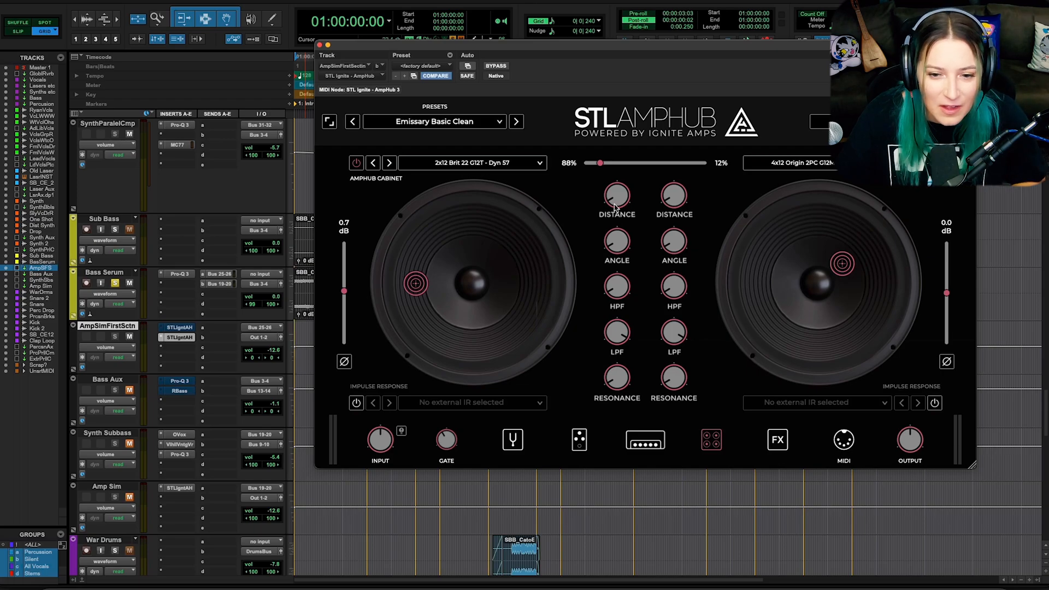
Raise the first cabinet's mic distance, play from 01:00:02:22 while lowering the distance, and stop playback.
mouse_move(617, 204)
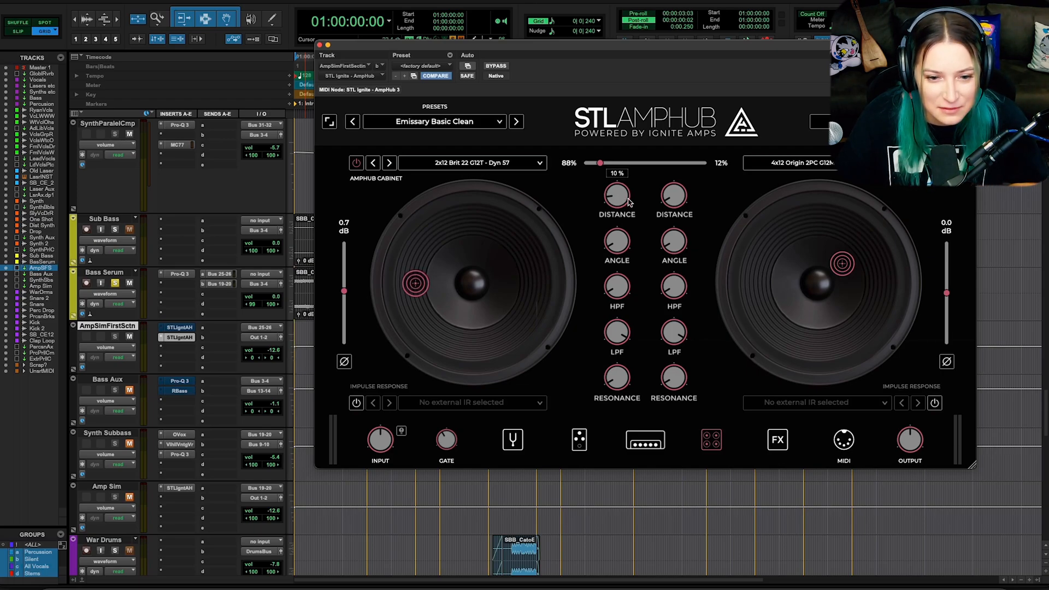
mouse_move(632, 200)
mouse_down()
mouse_move(634, 173)
mouse_move(620, 210)
mouse_move(627, 169)
mouse_up()
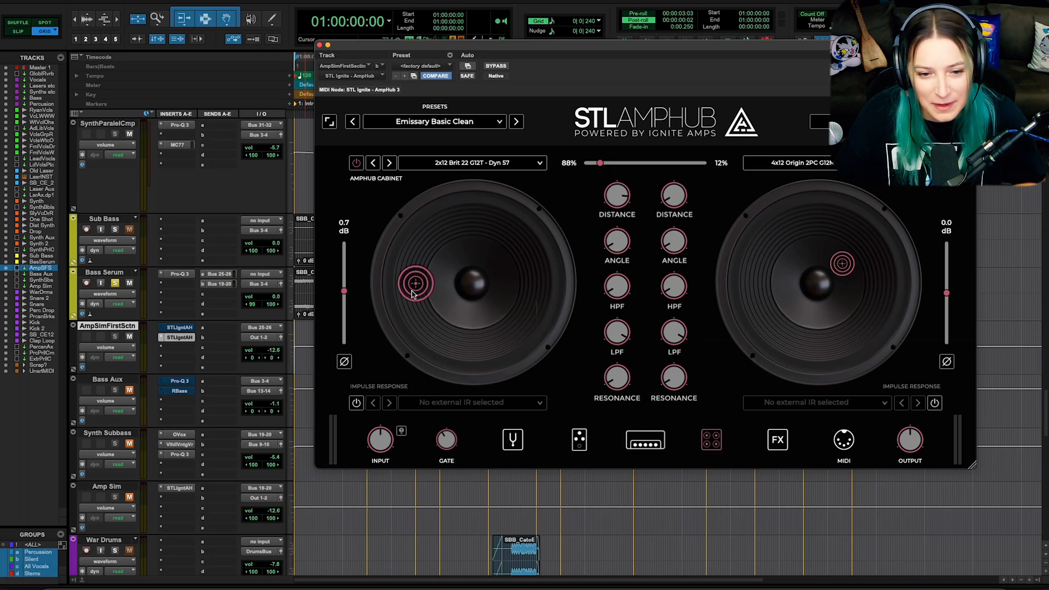
drag(614, 192, 617, 179)
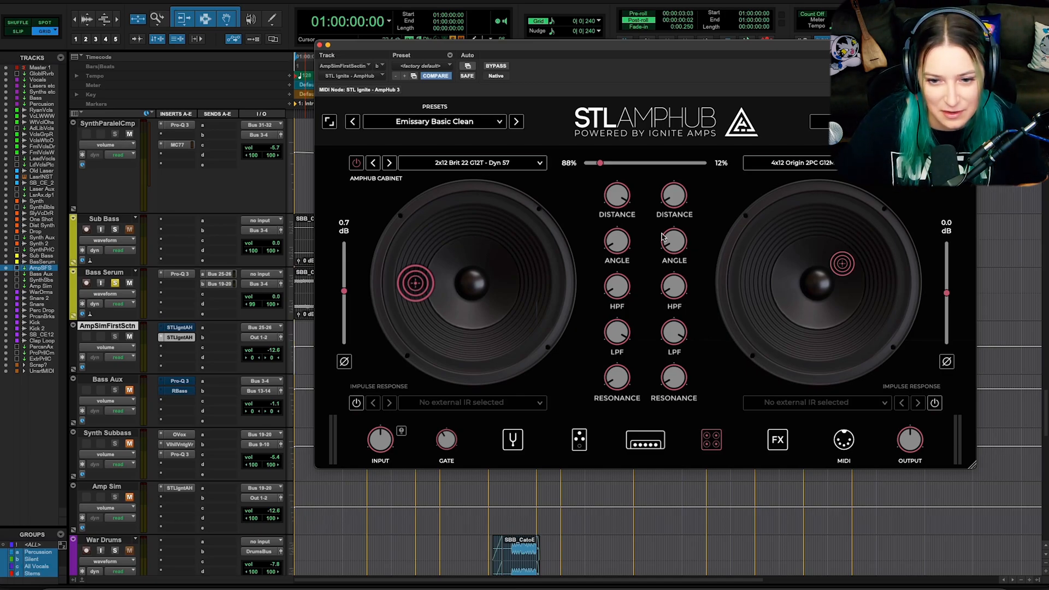
click(481, 162)
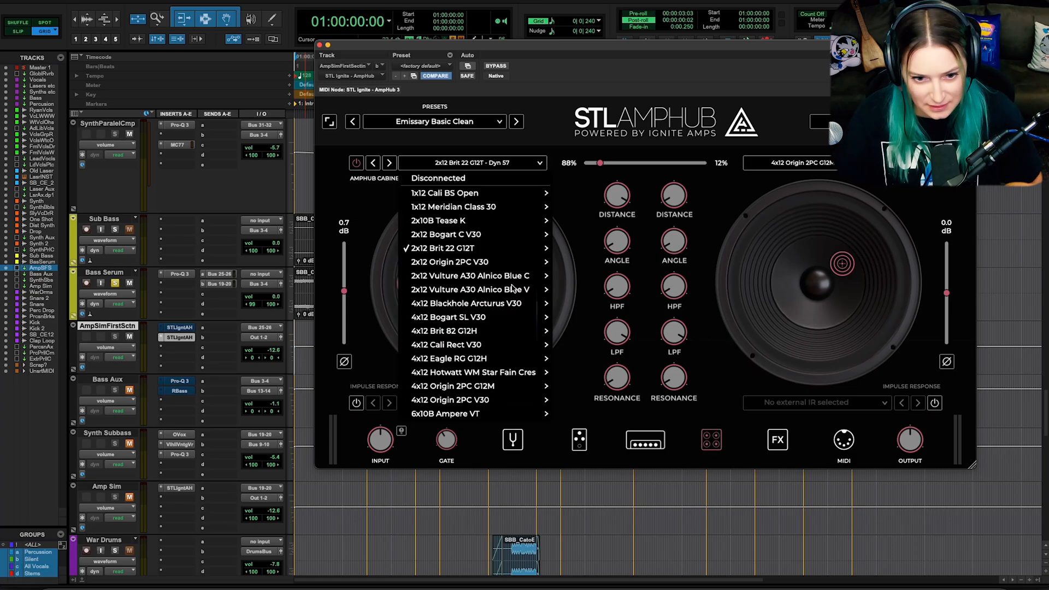
click(304, 348)
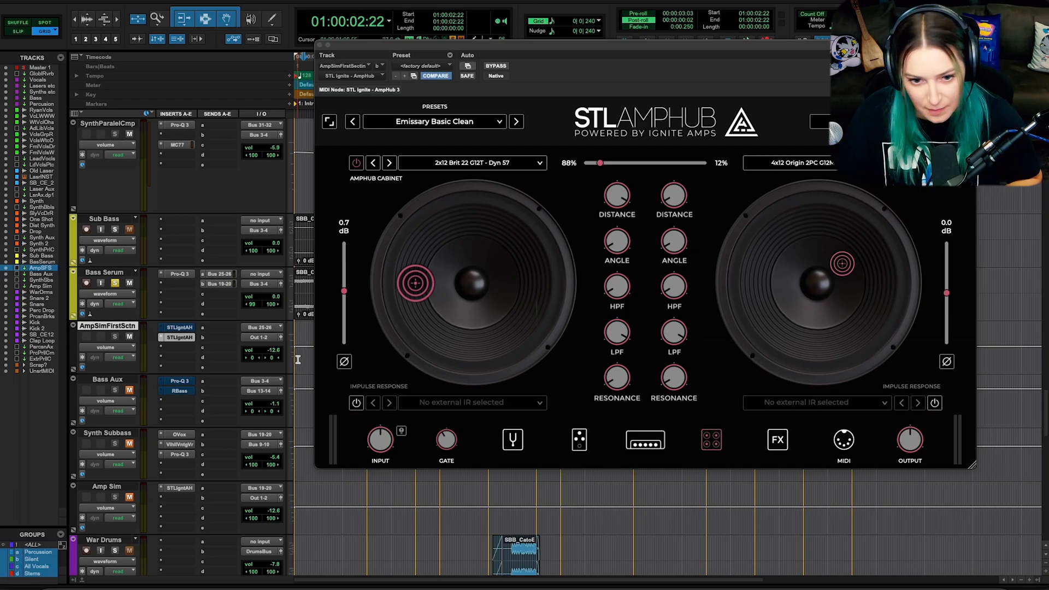
key(space)
drag(612, 202, 608, 233)
drag(619, 192, 601, 203)
key(space)
Reset the first cabinet's level to 0.0 dB and toggle its phase inversion.
alt+click(344, 290)
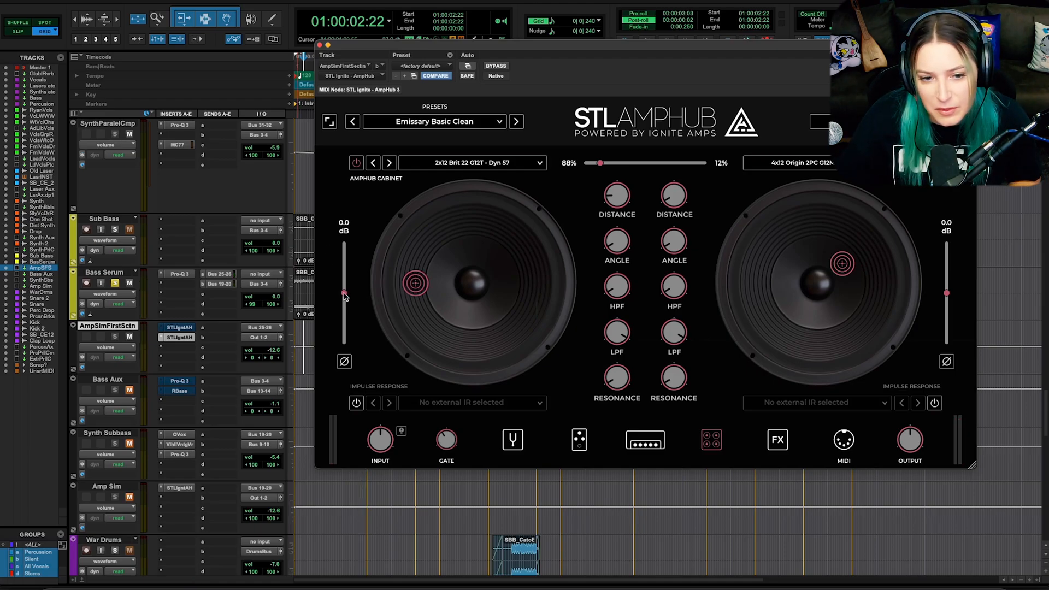
click(344, 363)
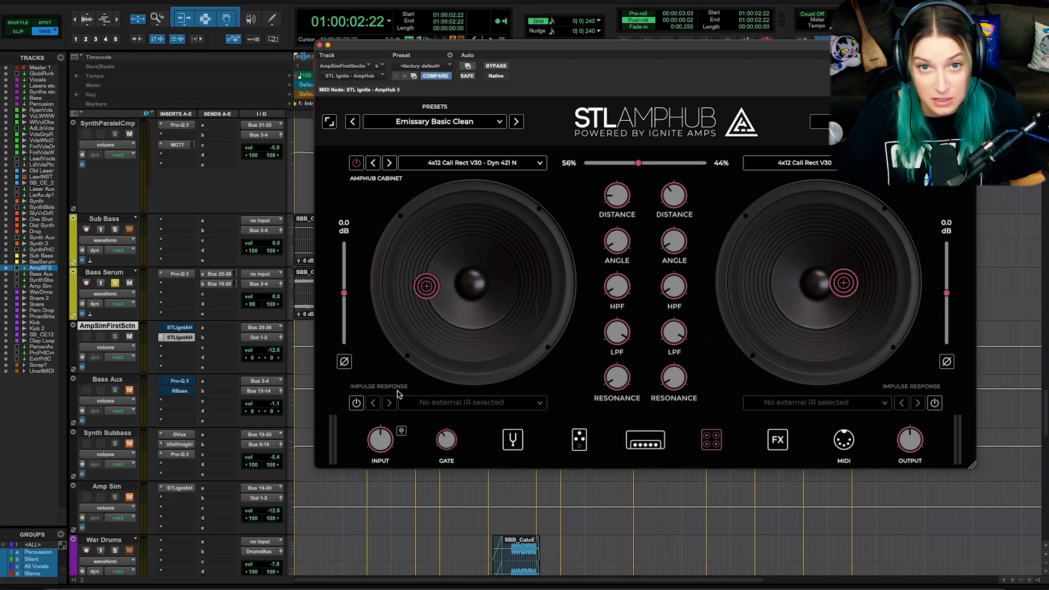
Show the post-amp effects and look through the pedals offered in place of Digital Reverb, keeping the current pedal.
click(777, 444)
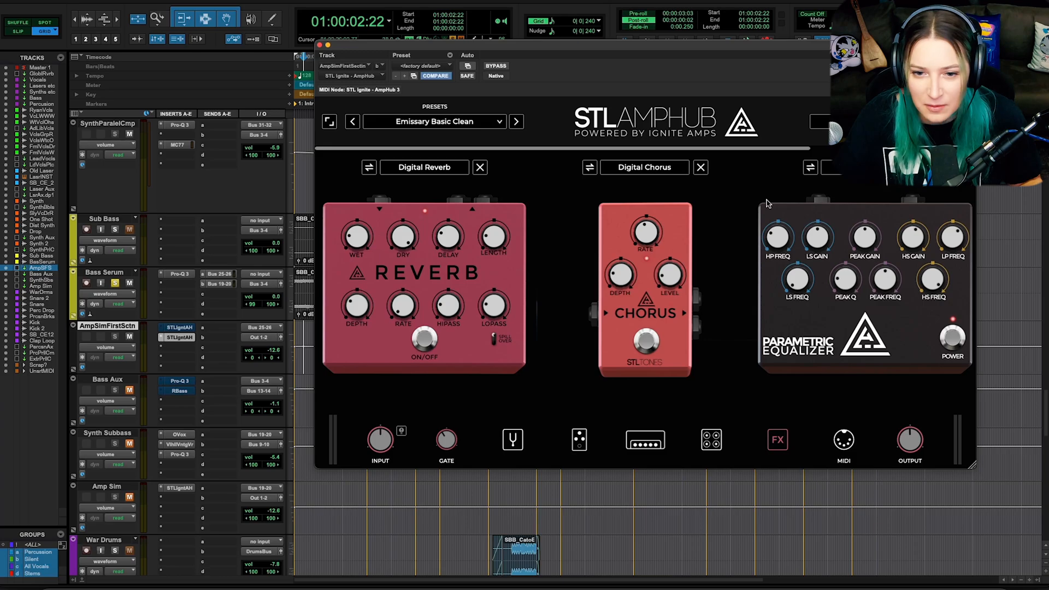
click(449, 164)
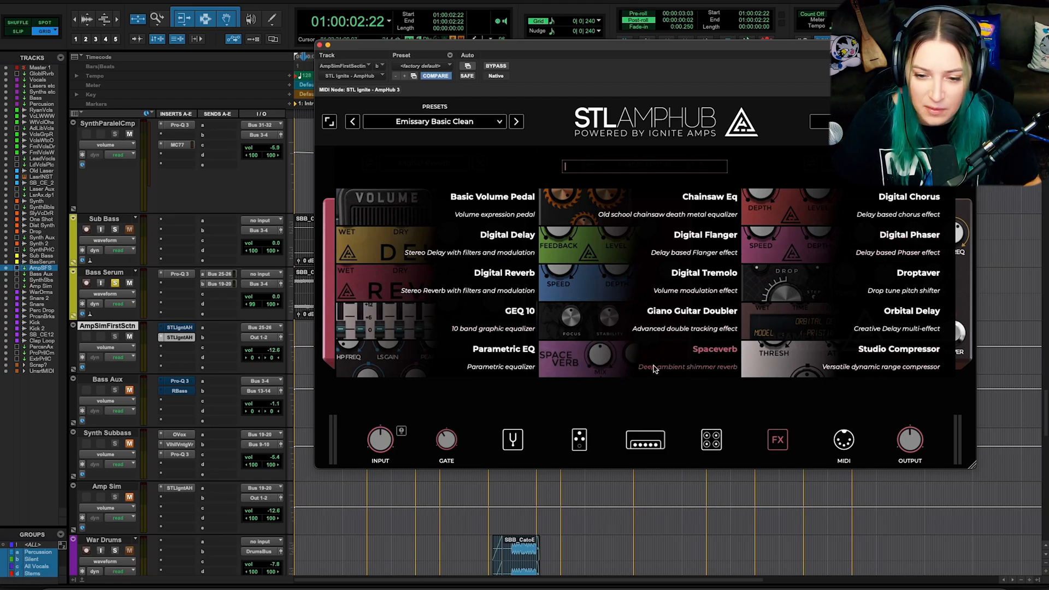
click(650, 400)
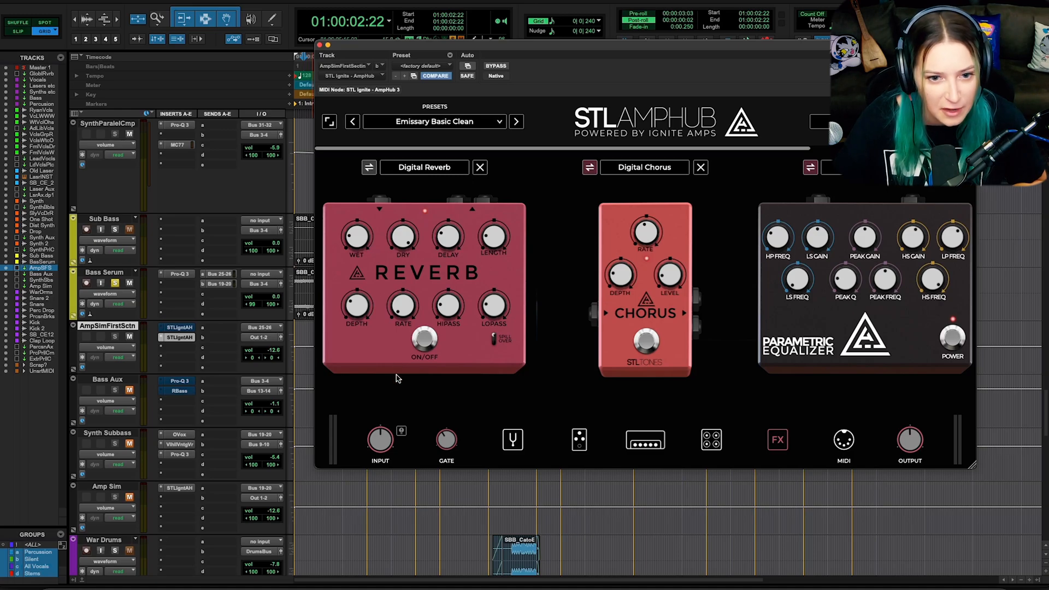
Play from the session start, switch the chorus pedal off and toggle the reverb pedal off and on to compare.
key(space)
key(space)
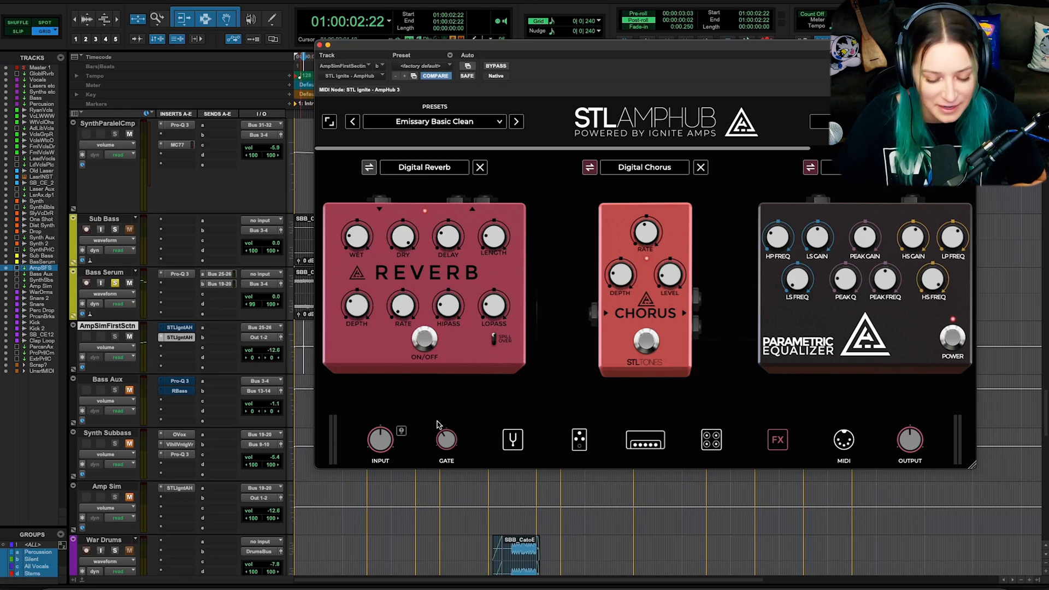
click(301, 342)
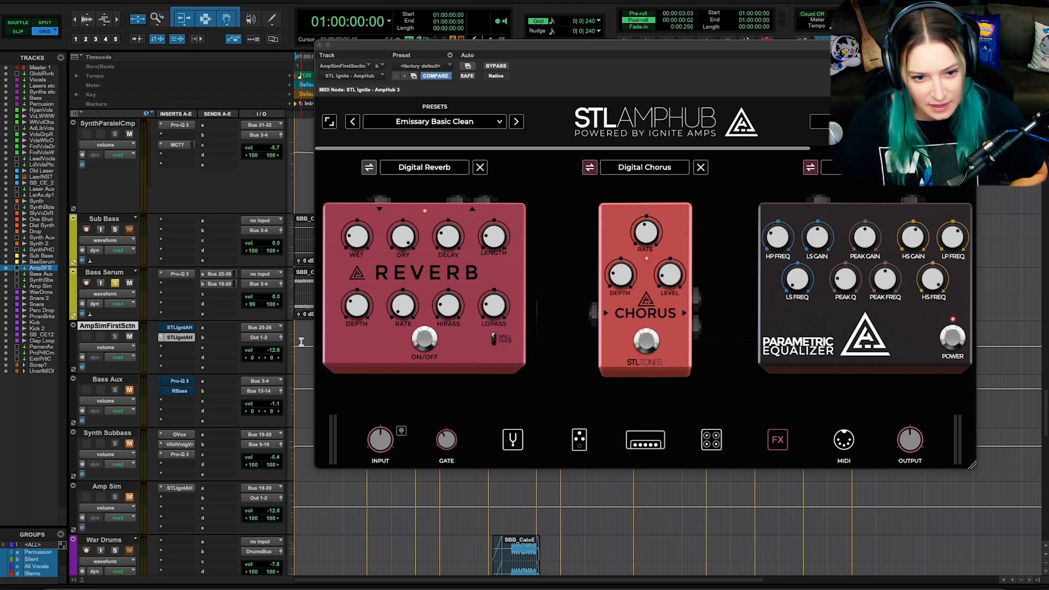
key(space)
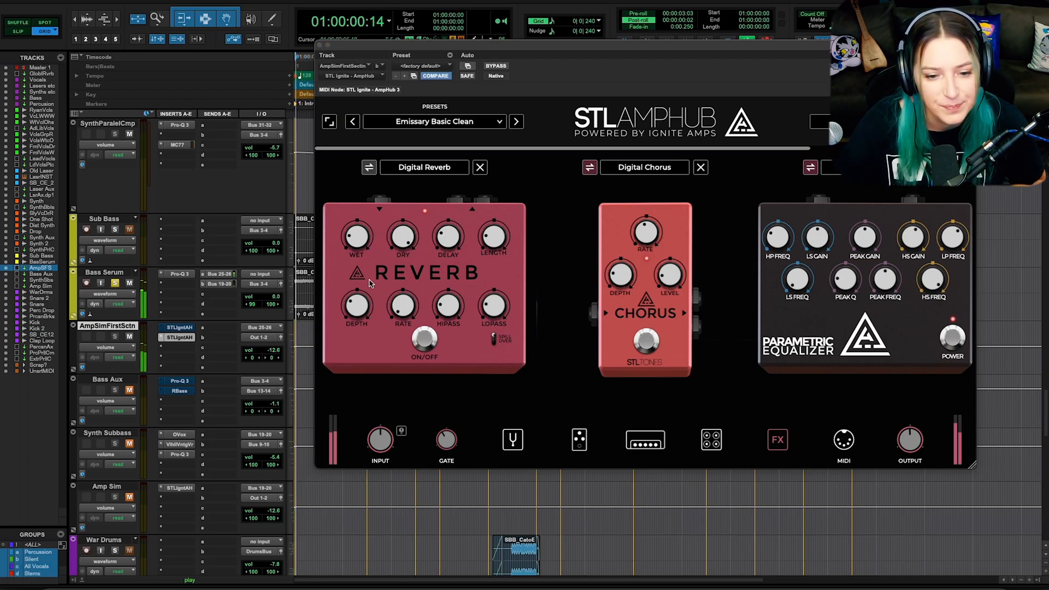
click(417, 340)
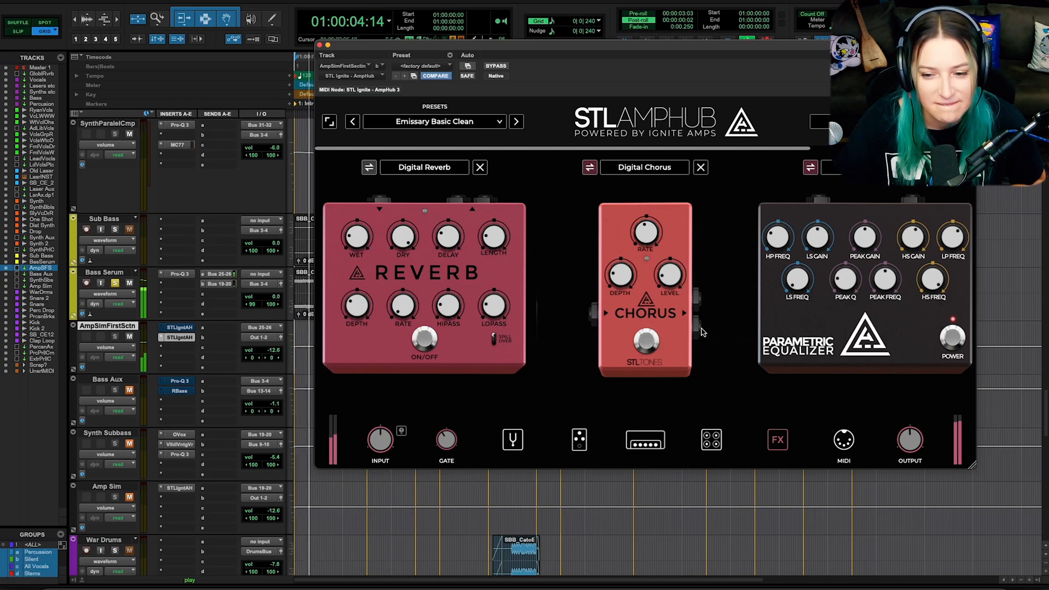
click(424, 340)
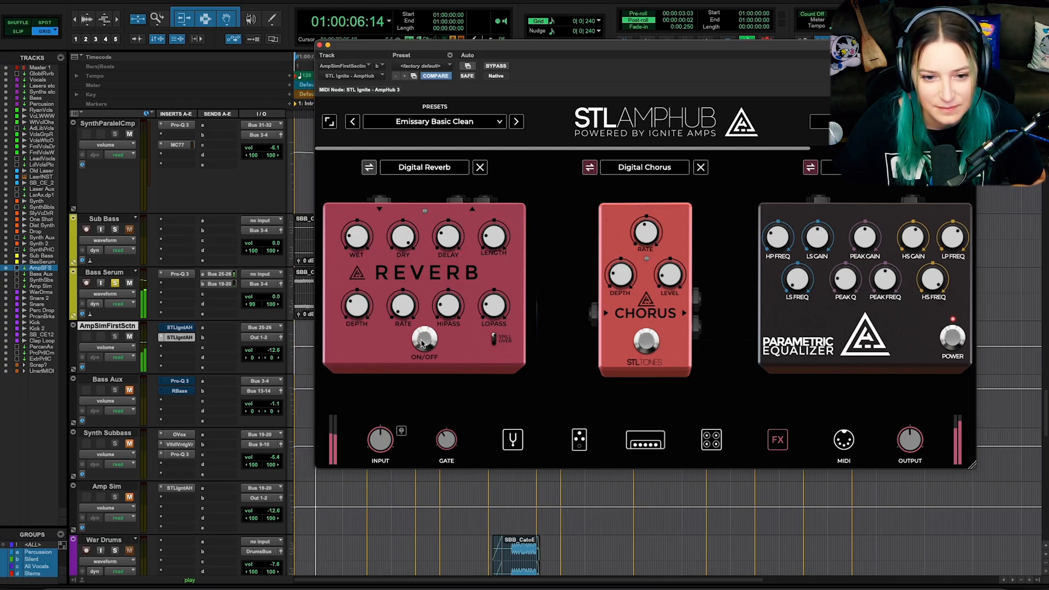
Adjust the reverb pedal's Wet, Length, Delay and Hipass controls by ear, restarting playback partway through.
drag(360, 237, 359, 242)
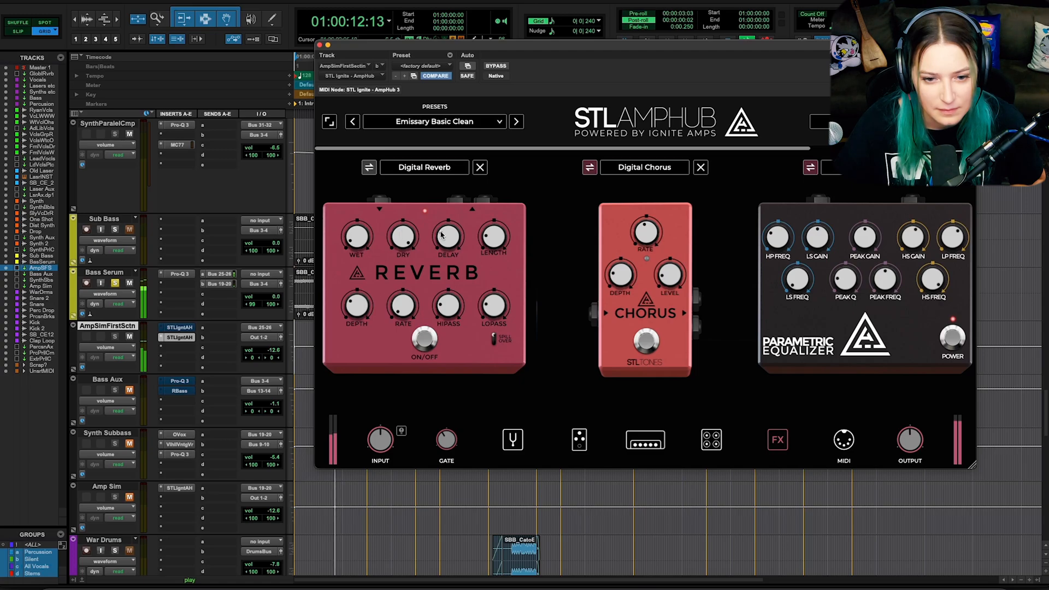
click(493, 244)
key(space)
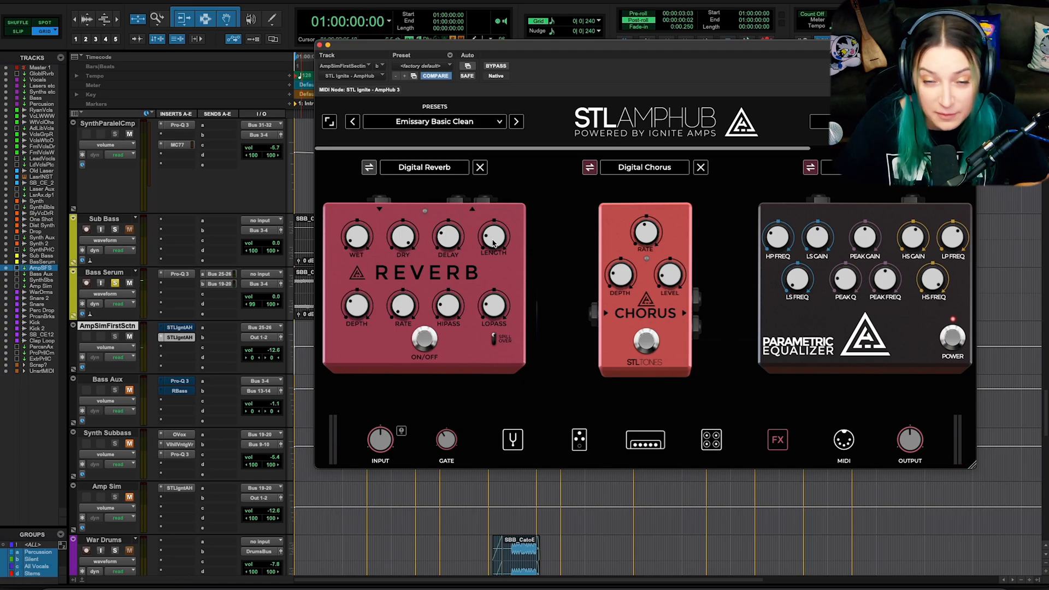
key(space)
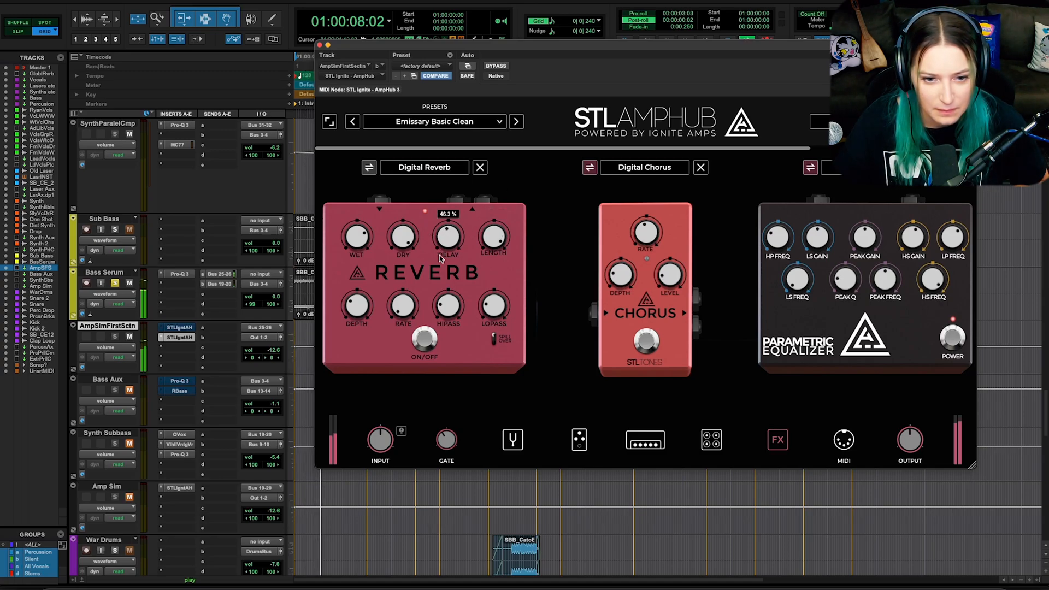
mouse_move(453, 310)
mouse_down()
mouse_move(462, 263)
mouse_move(439, 318)
mouse_up()
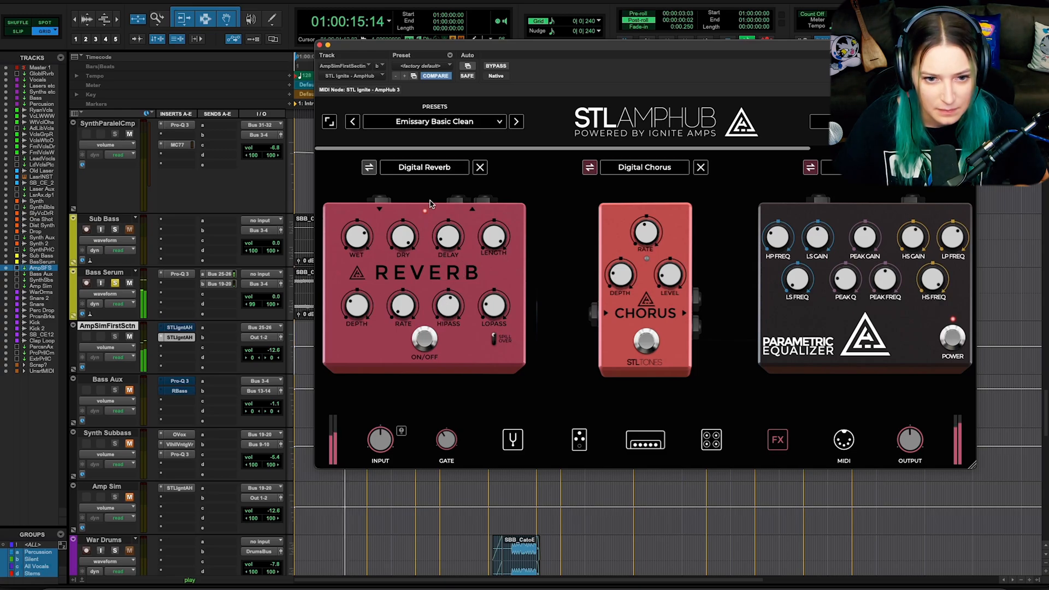
Swap the Digital Reverb pedal for Digital Flanger, play from the start, and adjust Speed by ear and Feedback to about 97.7%.
click(429, 168)
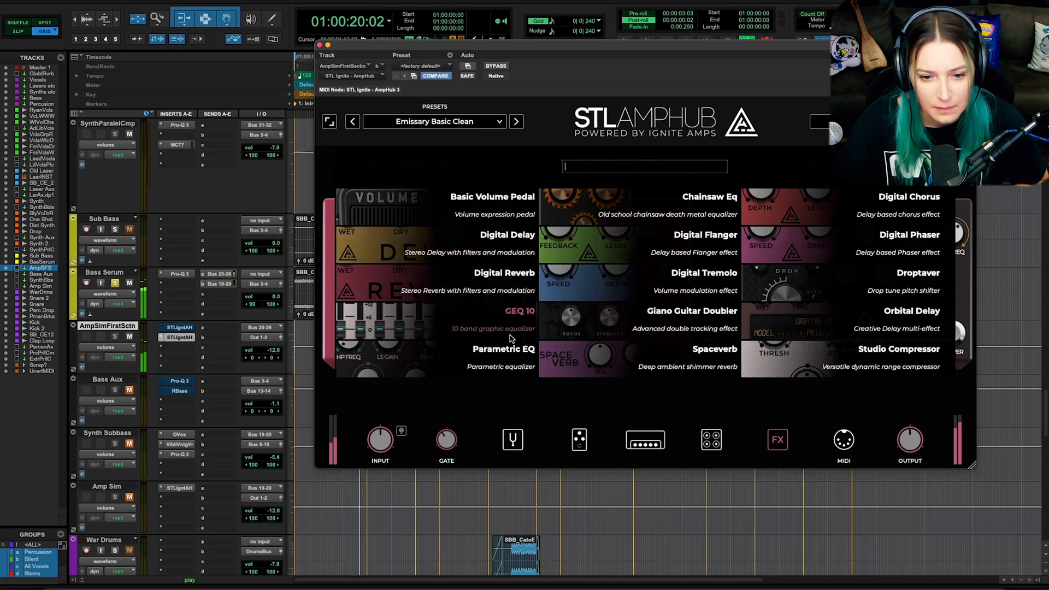
click(702, 243)
key(space)
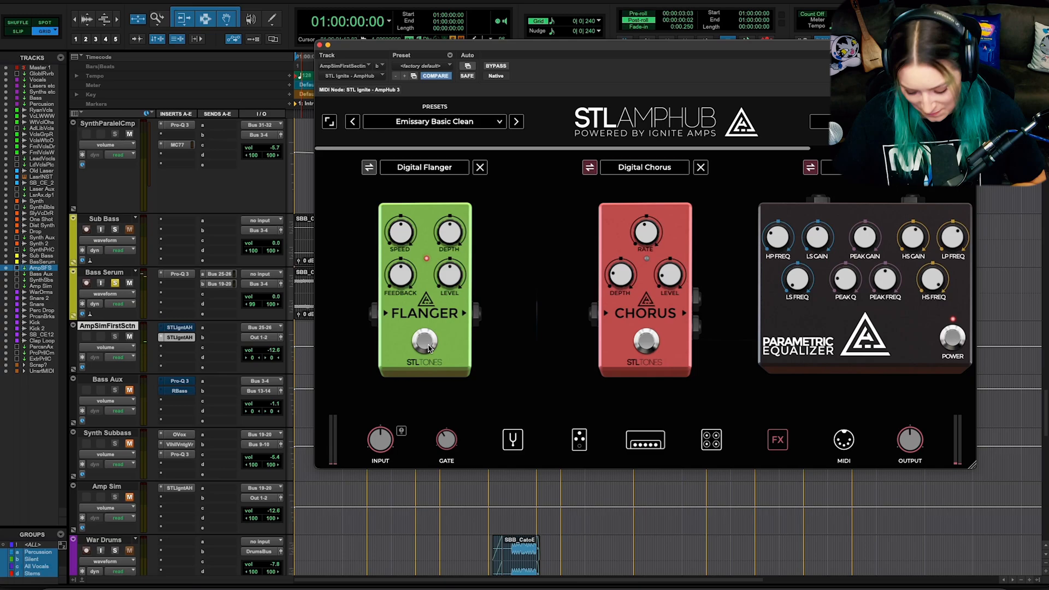
key(space)
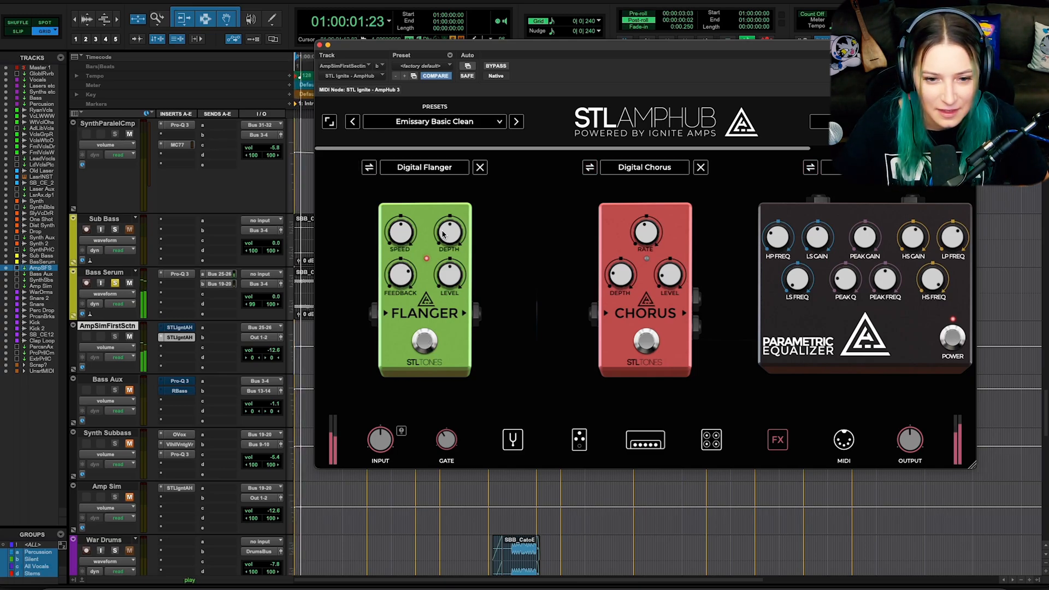
drag(402, 235, 406, 196)
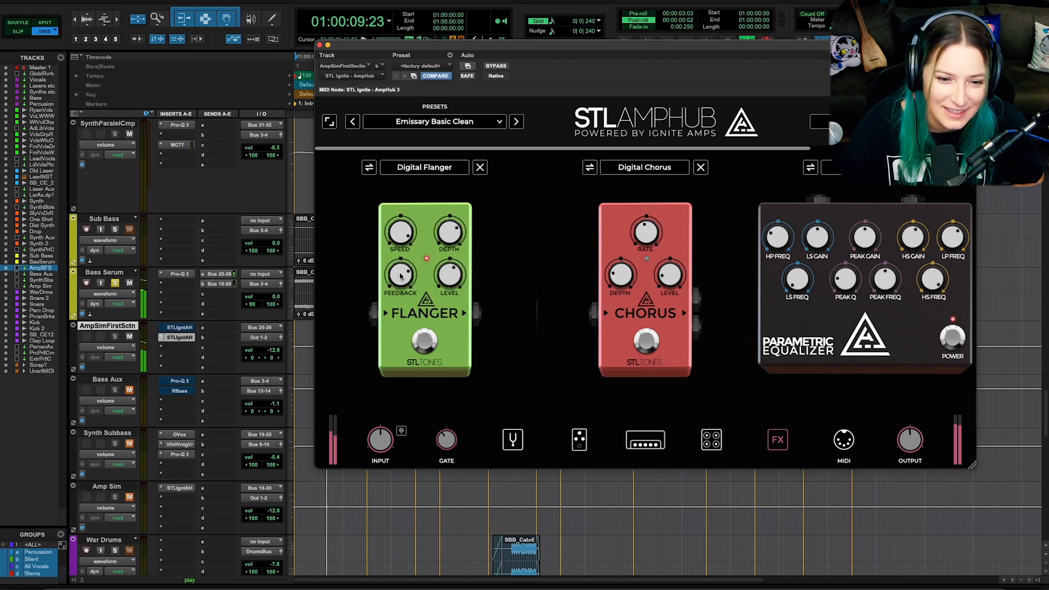
drag(395, 277, 410, 208)
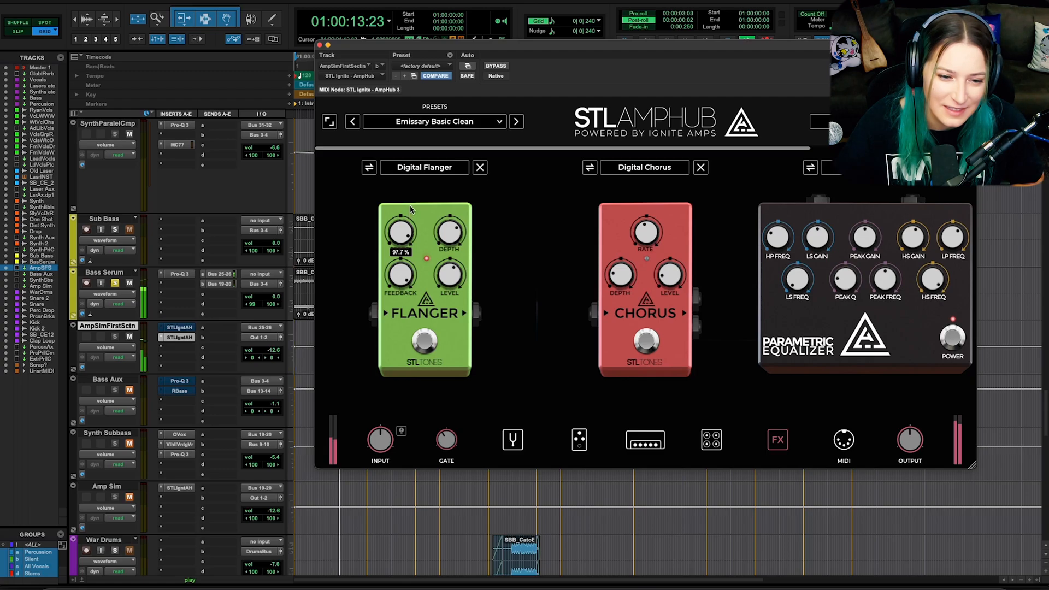
key(space)
Put Digital Reverb back in place of the flanger, play briefly while adjusting its Rate, and switch the pedal off.
click(421, 164)
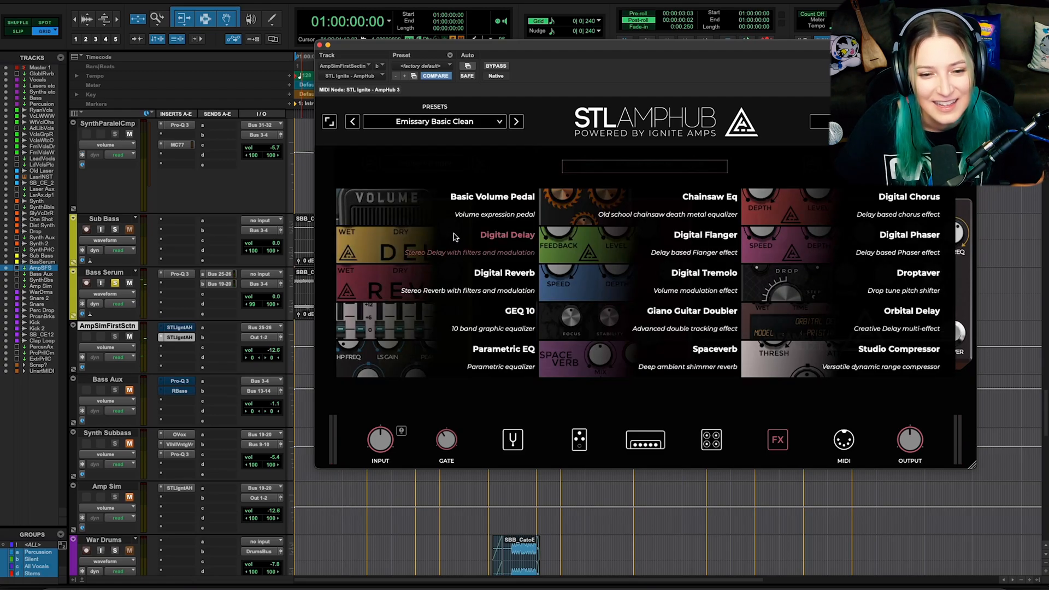
click(396, 287)
key(space)
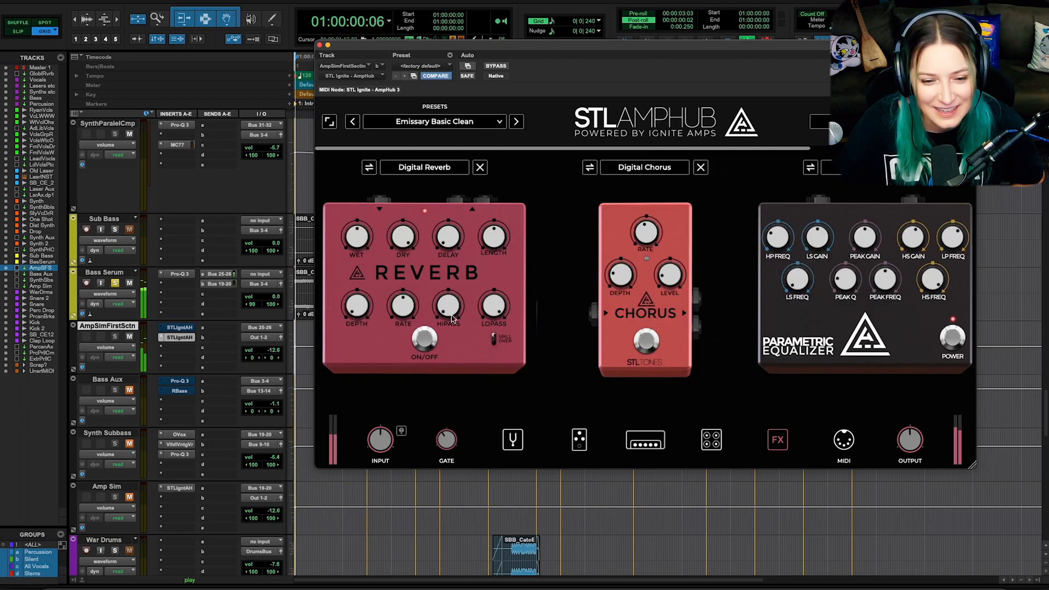
drag(406, 308, 407, 292)
key(space)
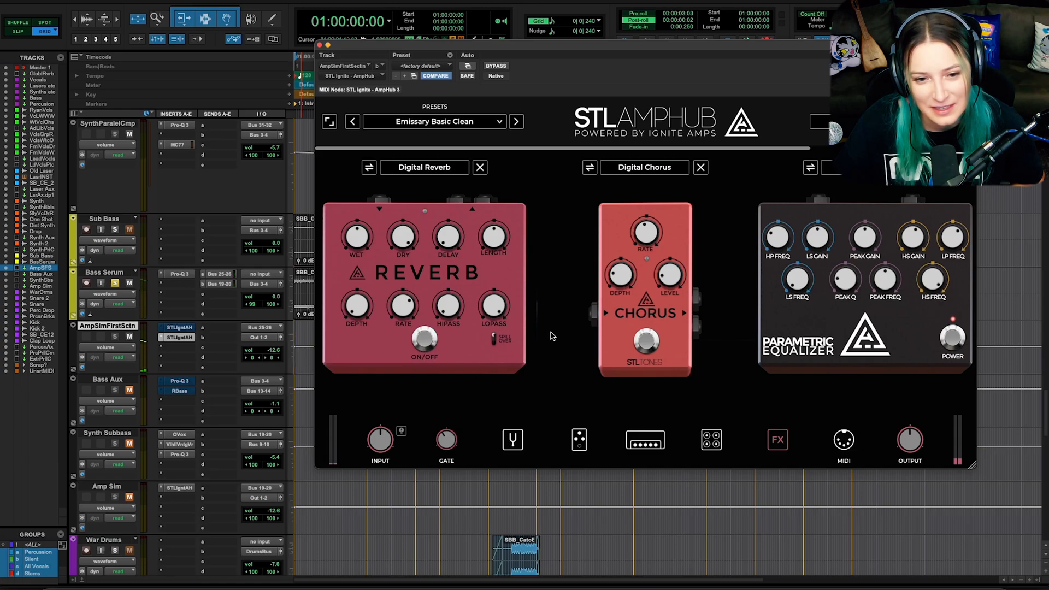
Play from the session start with the chorus pedal switched on and adjust its Rate by ear.
key(space)
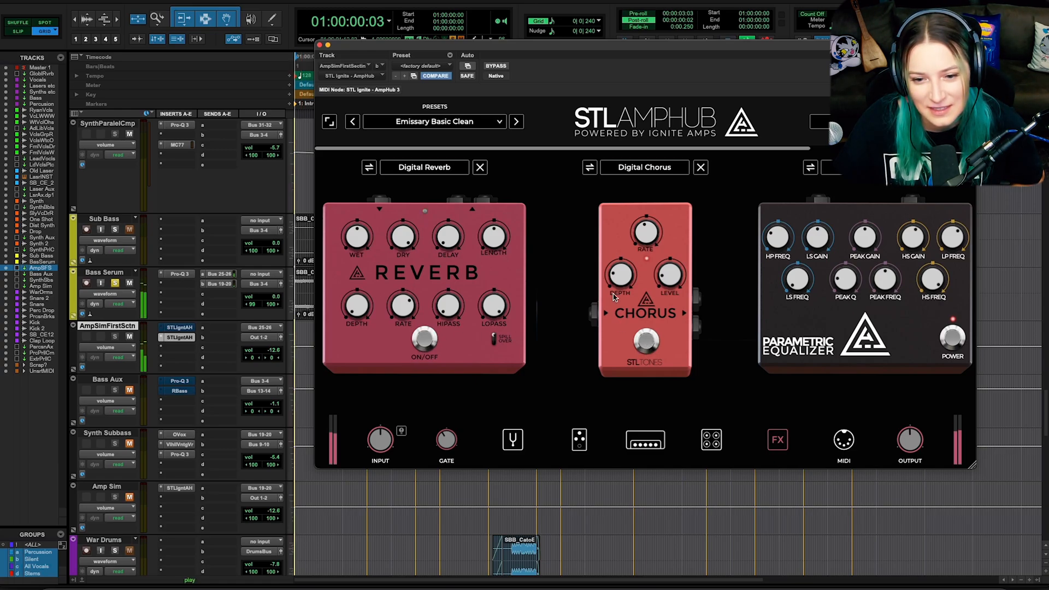
mouse_move(632, 235)
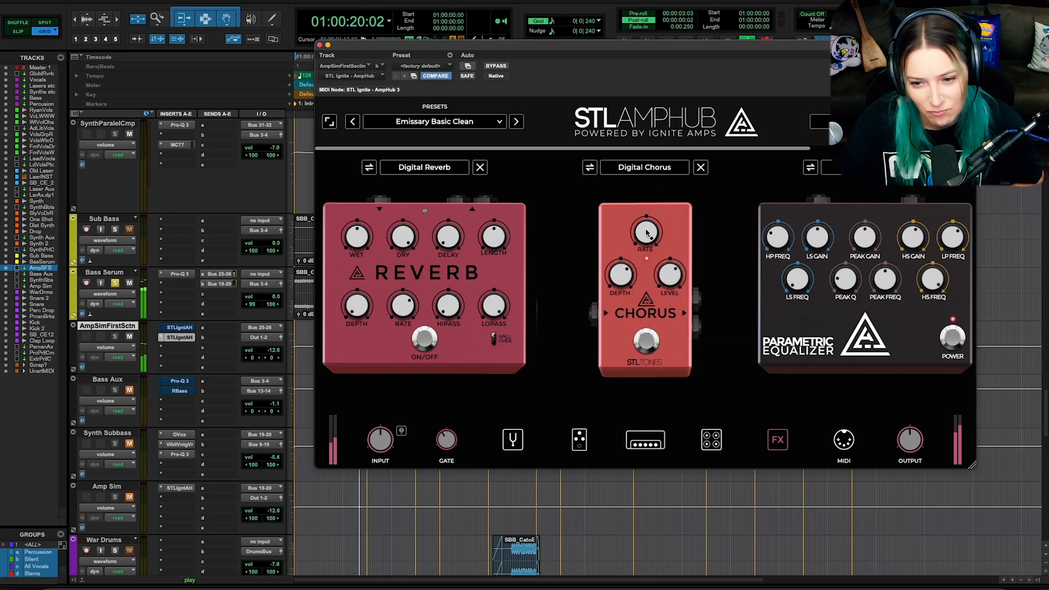
drag(646, 230, 644, 237)
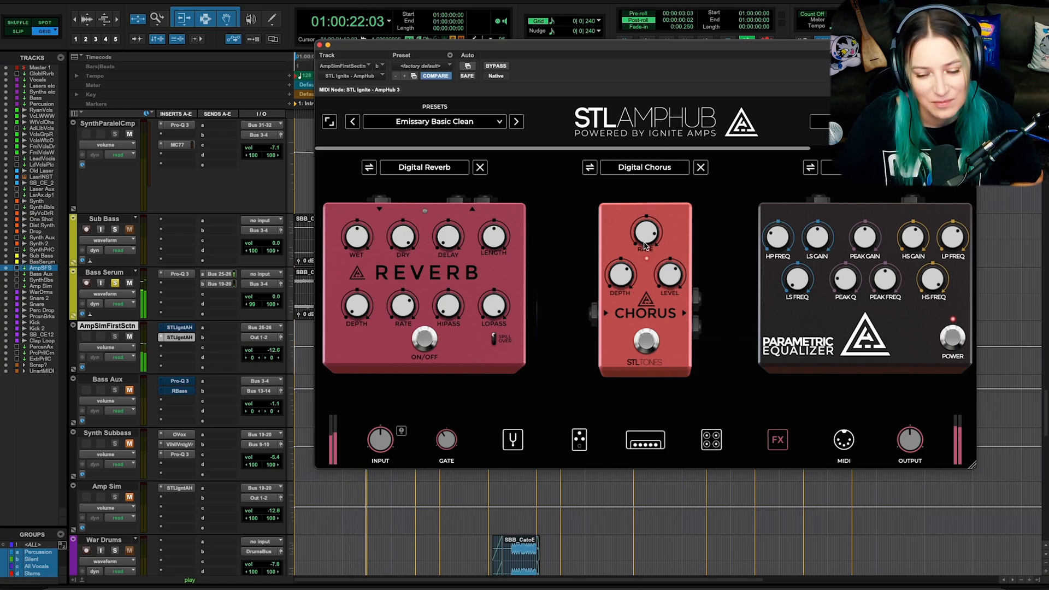
key(space)
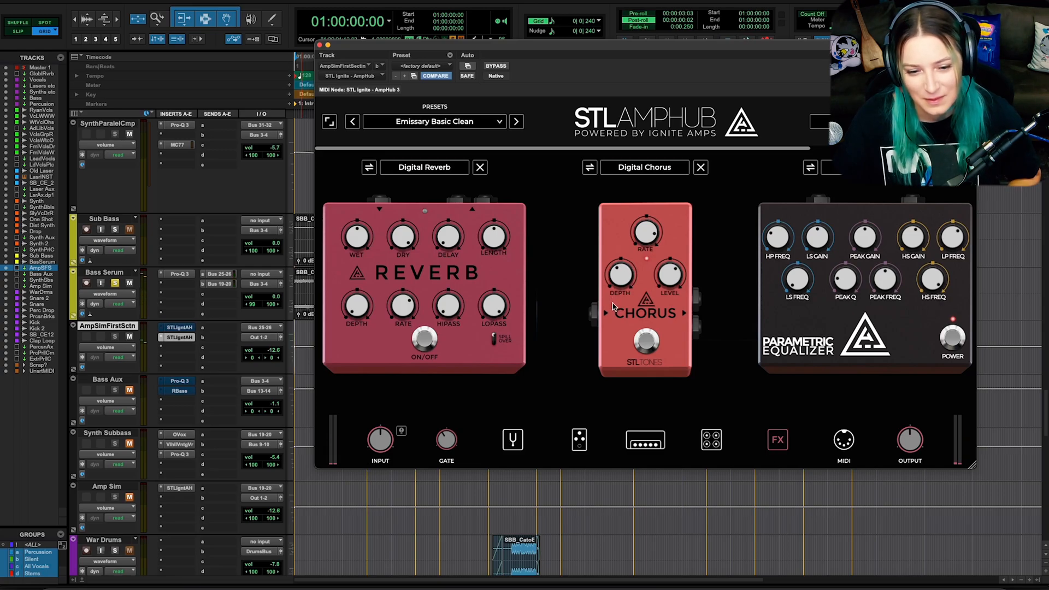
Replay the bass, switch the chorus pedal on, vary its Rate, Depth and Level by ear, and leave it off after comparing.
key(space)
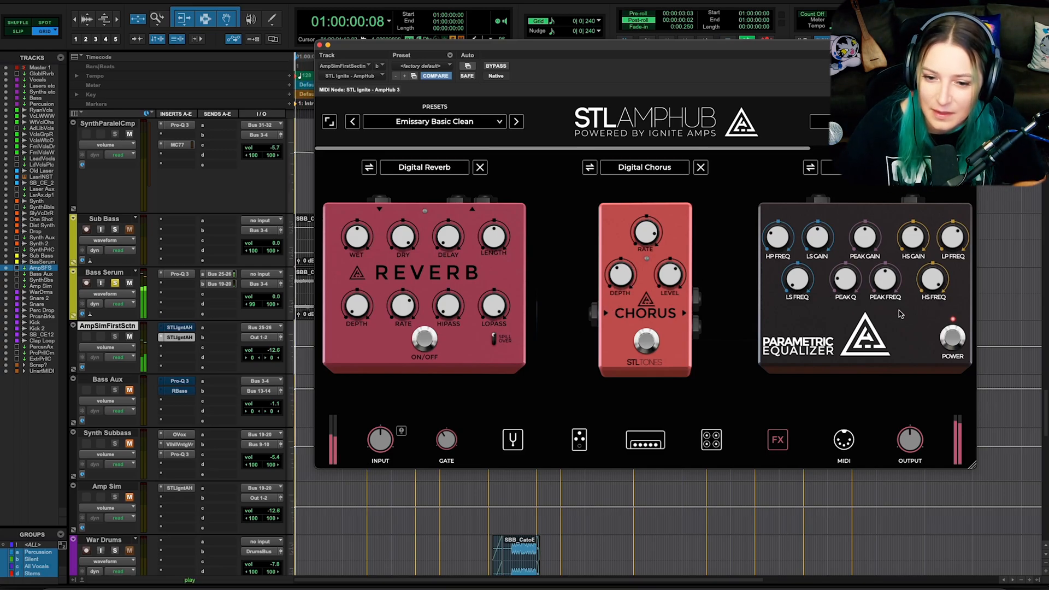
click(648, 341)
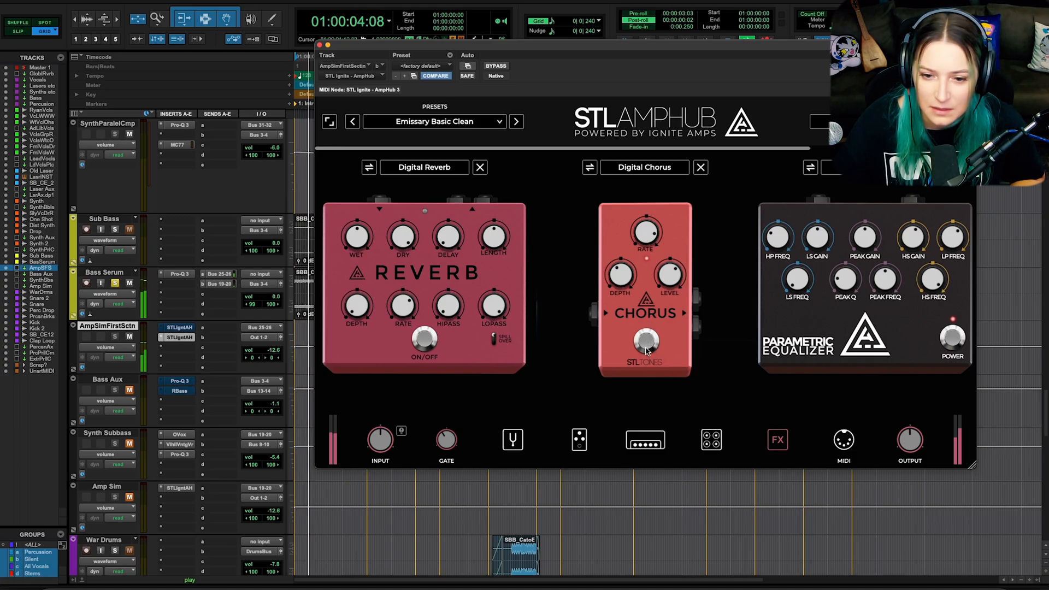
mouse_move(641, 232)
mouse_down()
mouse_move(649, 301)
mouse_move(659, 247)
mouse_move(645, 302)
mouse_move(626, 235)
mouse_up()
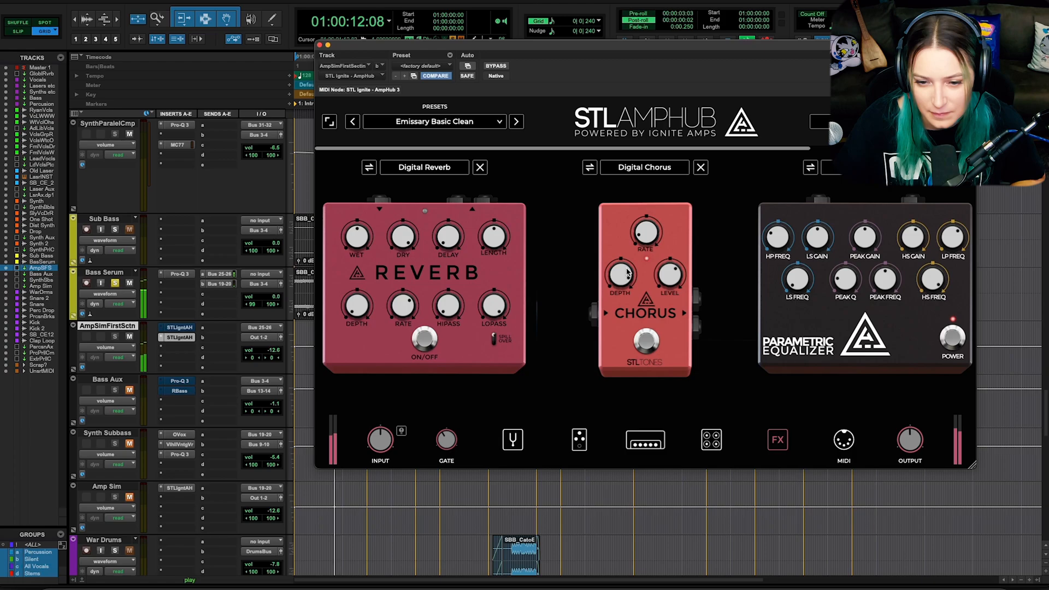
drag(626, 273, 617, 336)
drag(667, 281, 668, 276)
drag(645, 237, 666, 153)
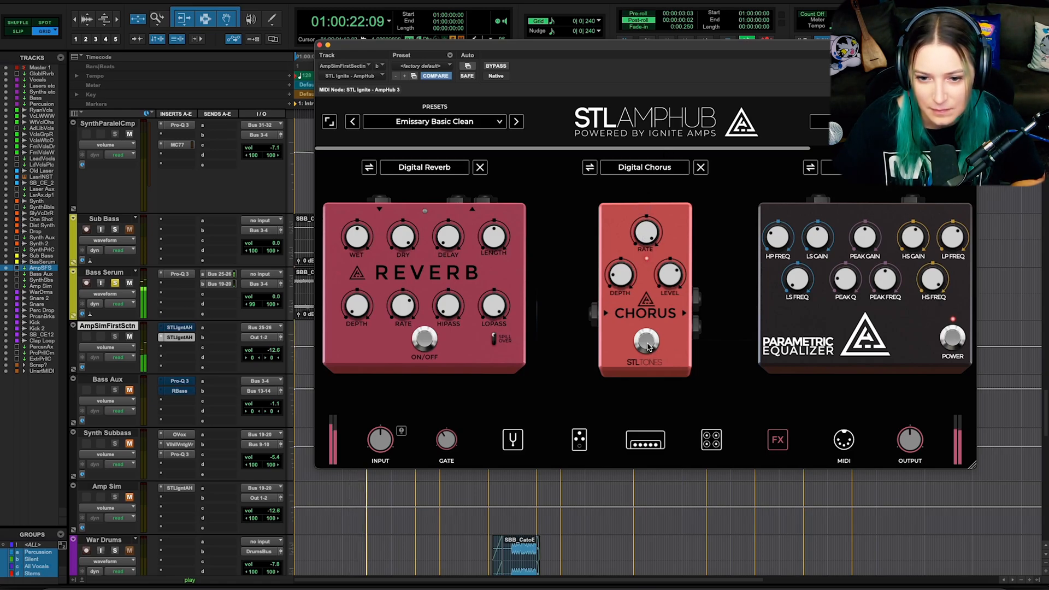
drag(646, 236, 644, 276)
key(space)
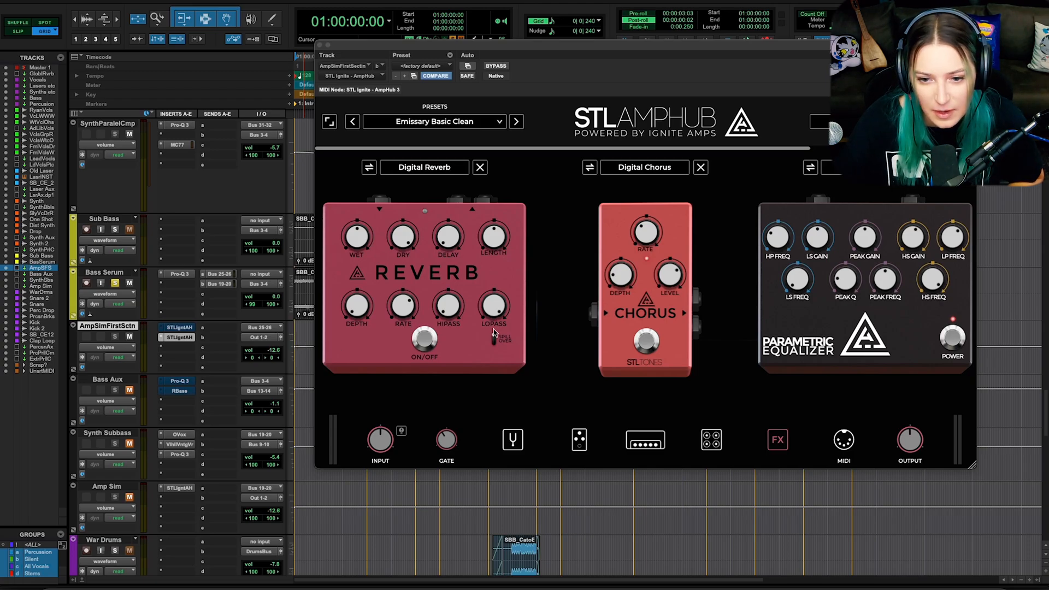
key(space)
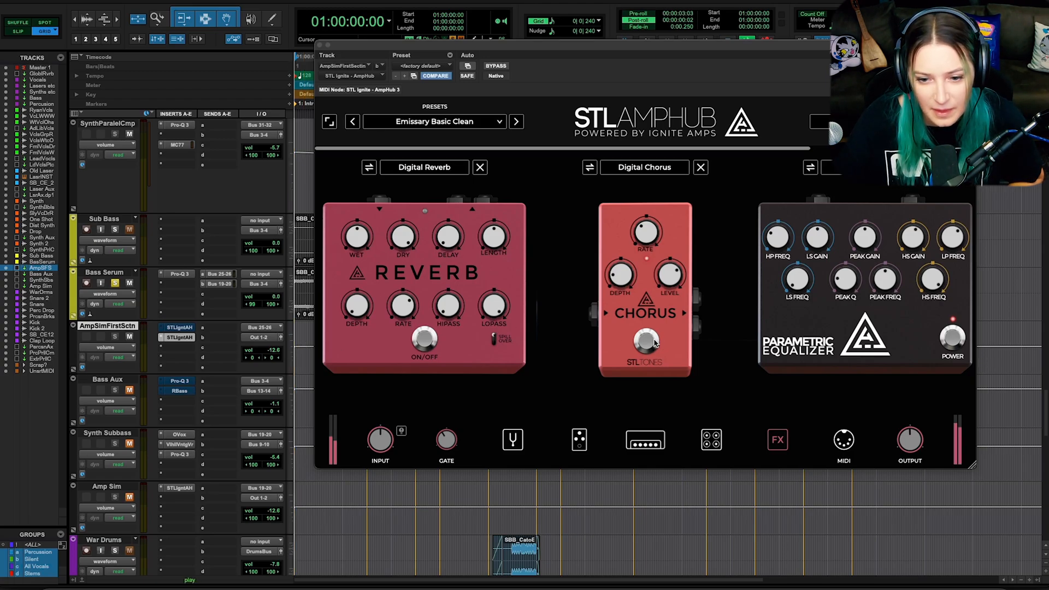
key(space)
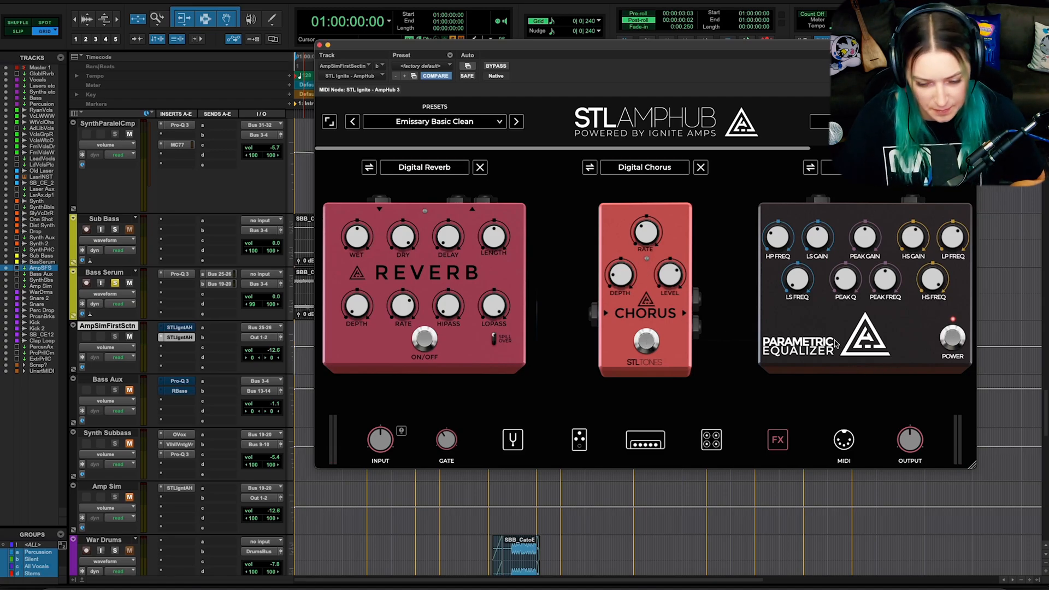
During playback, toggle the parametric equalizer off and on, and adjust its LP Freq to about 13.0 kHz.
key(space)
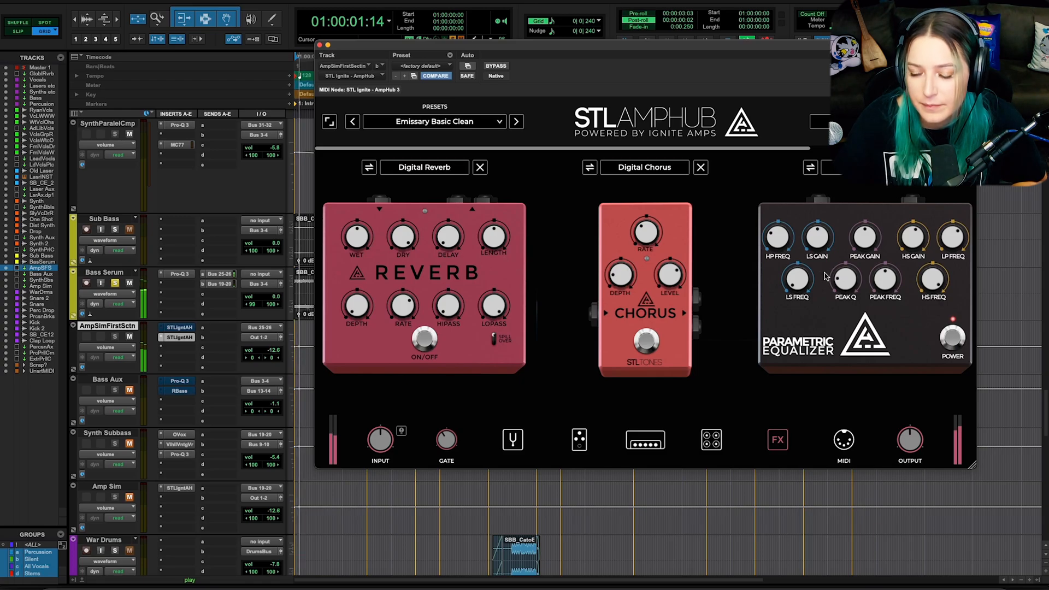
click(952, 340)
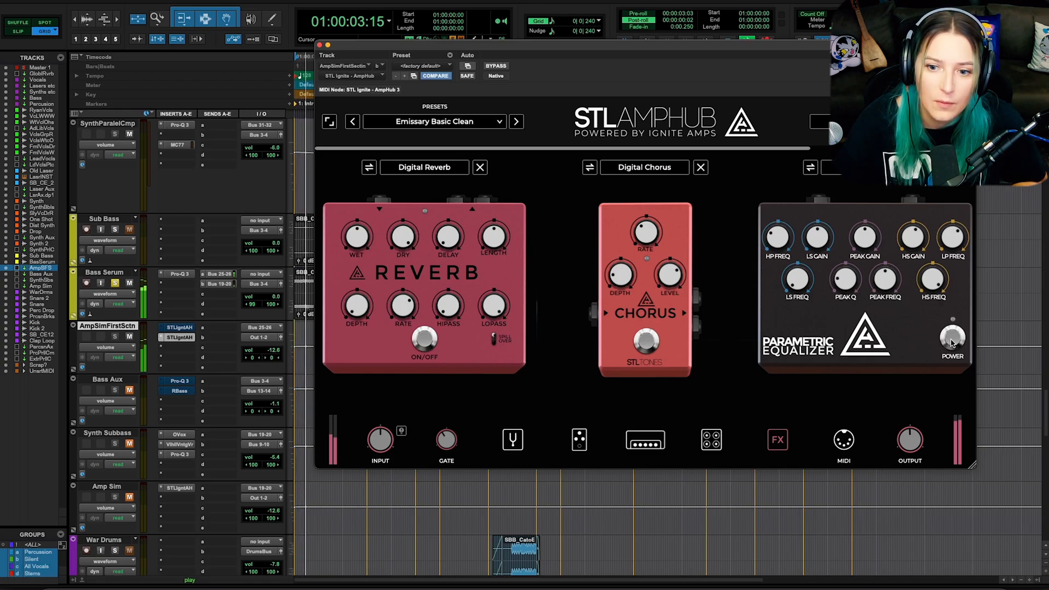
click(951, 340)
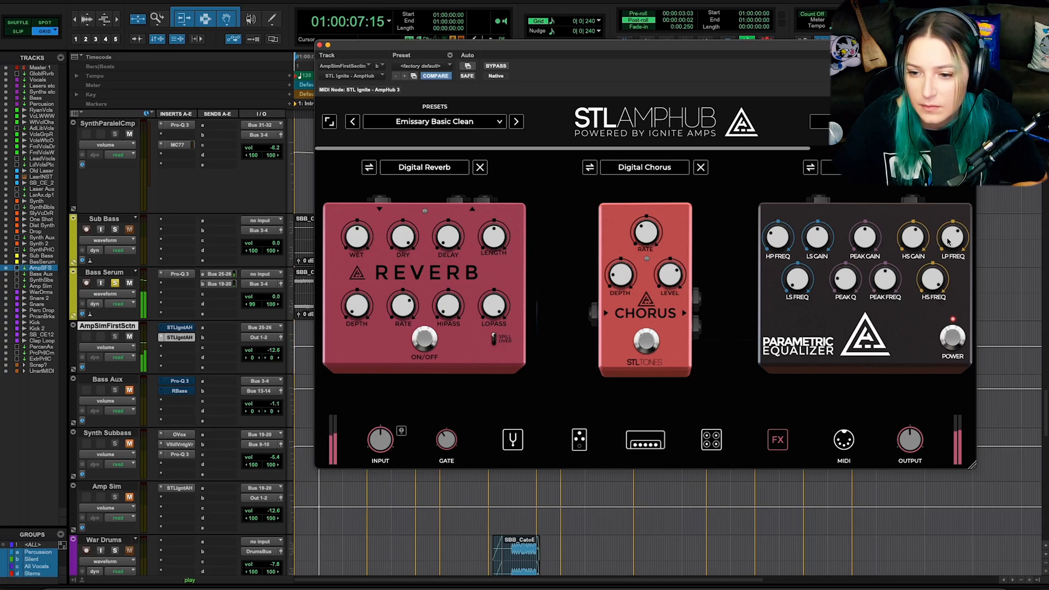
drag(947, 238, 946, 245)
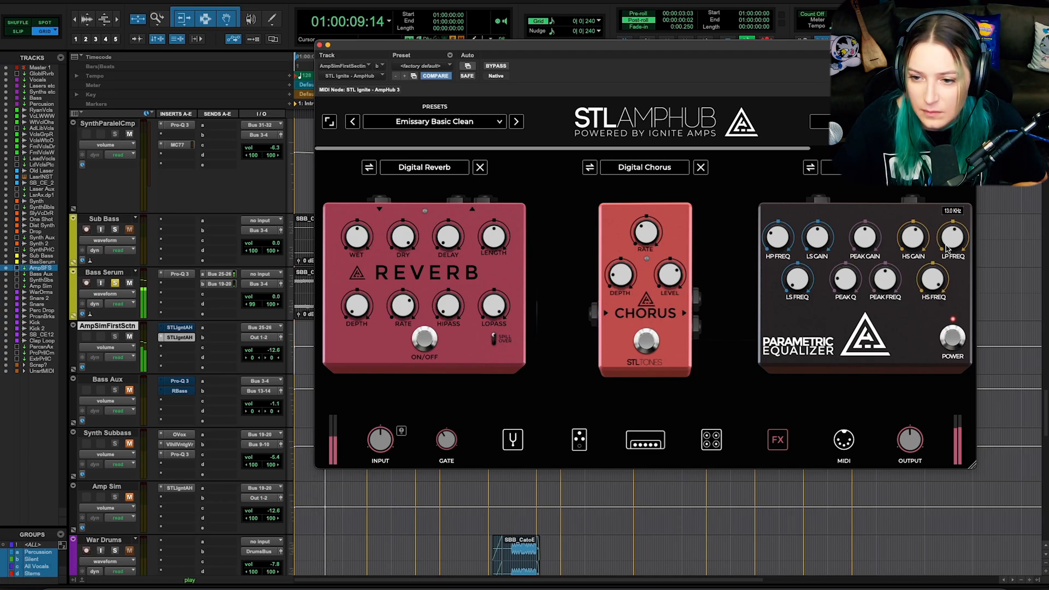
key(space)
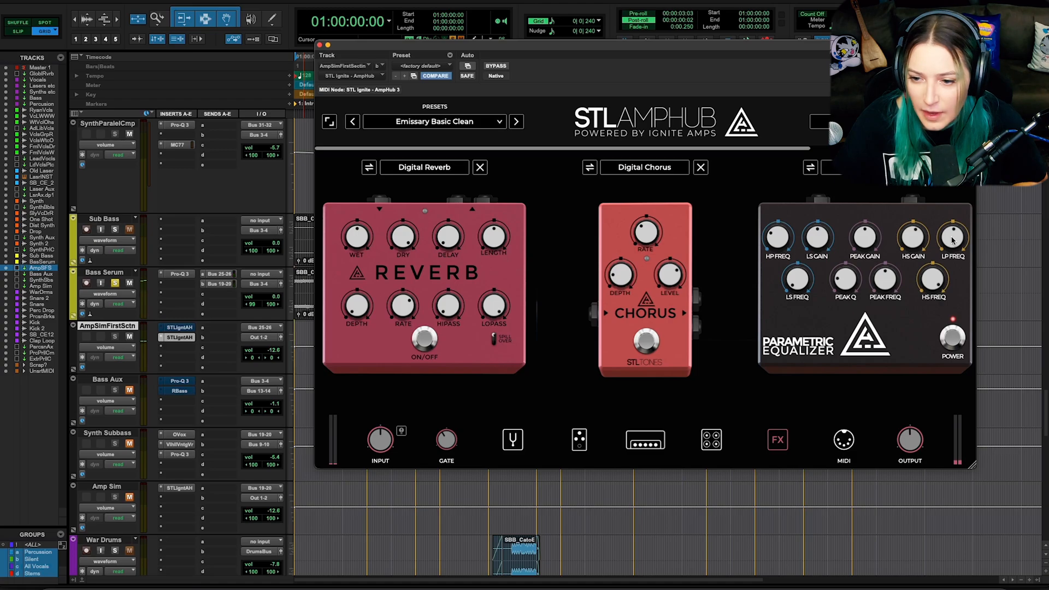
Replay the bass from the start and bypass and re-enable the parametric equalizer to compare the sound.
key(space)
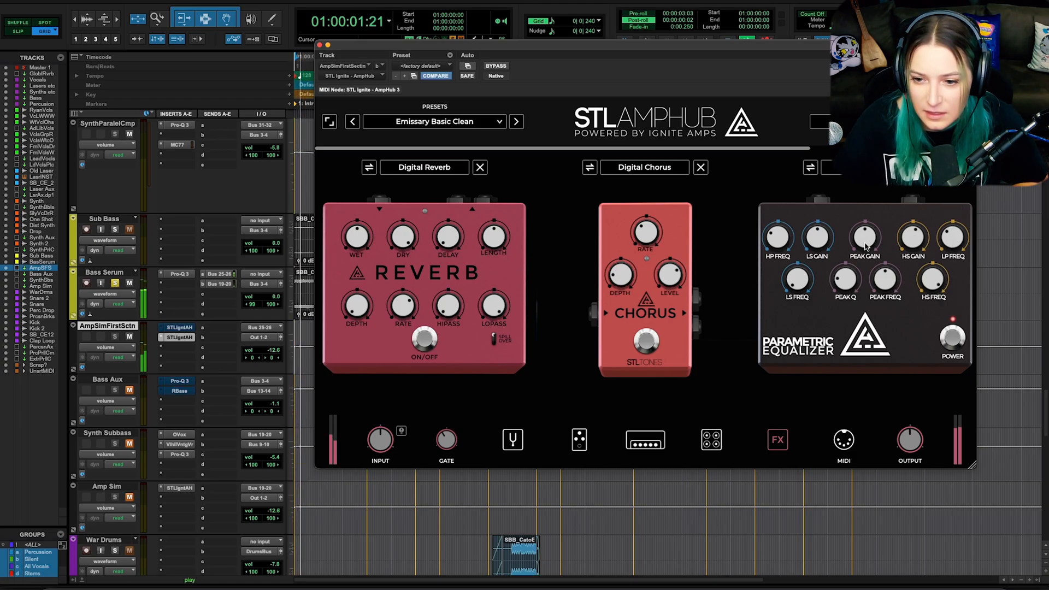
key(space)
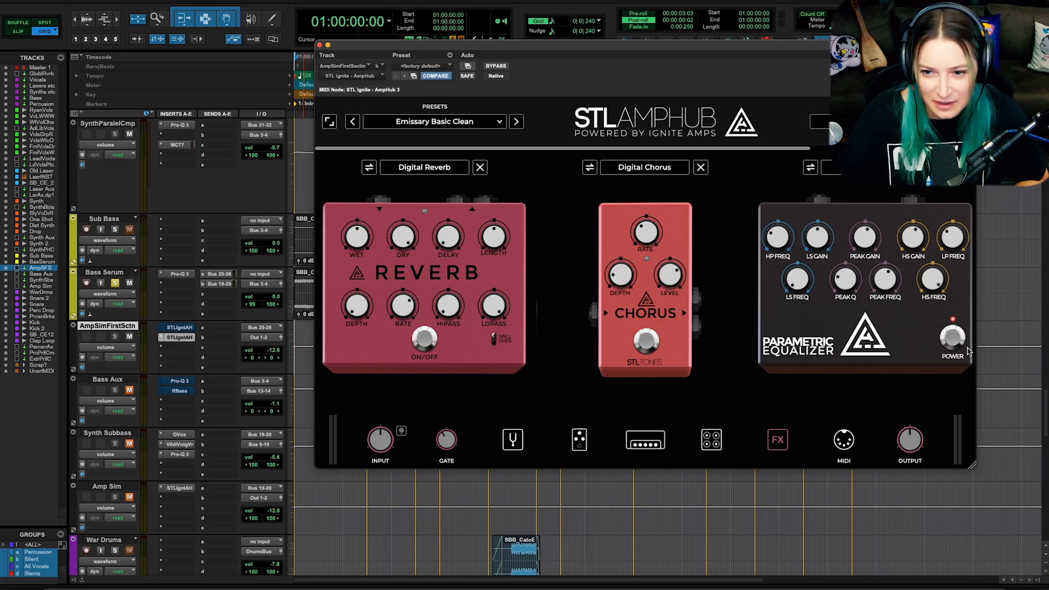
key(space)
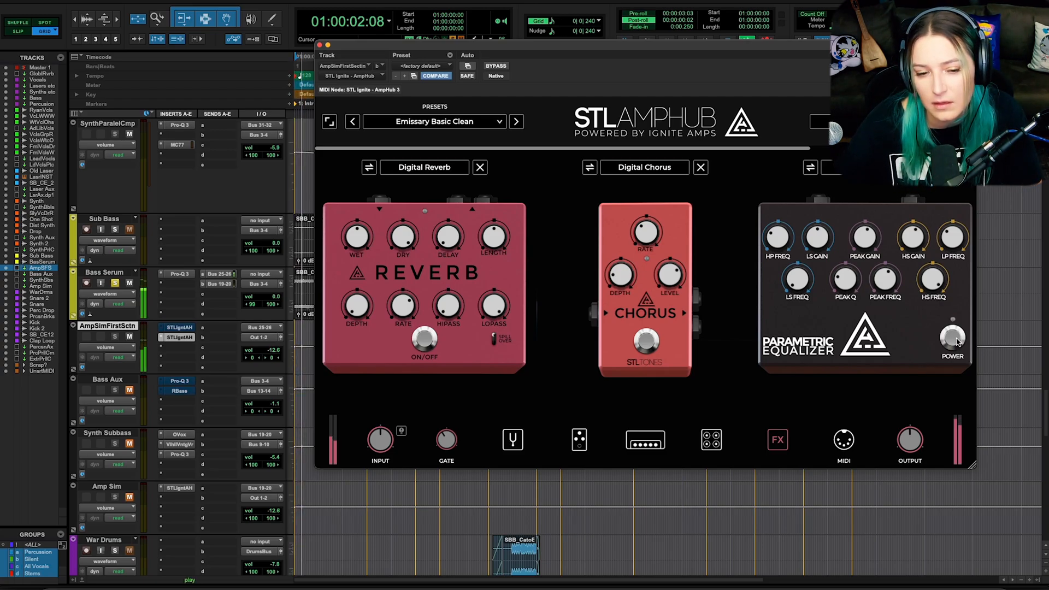
click(957, 342)
click(956, 342)
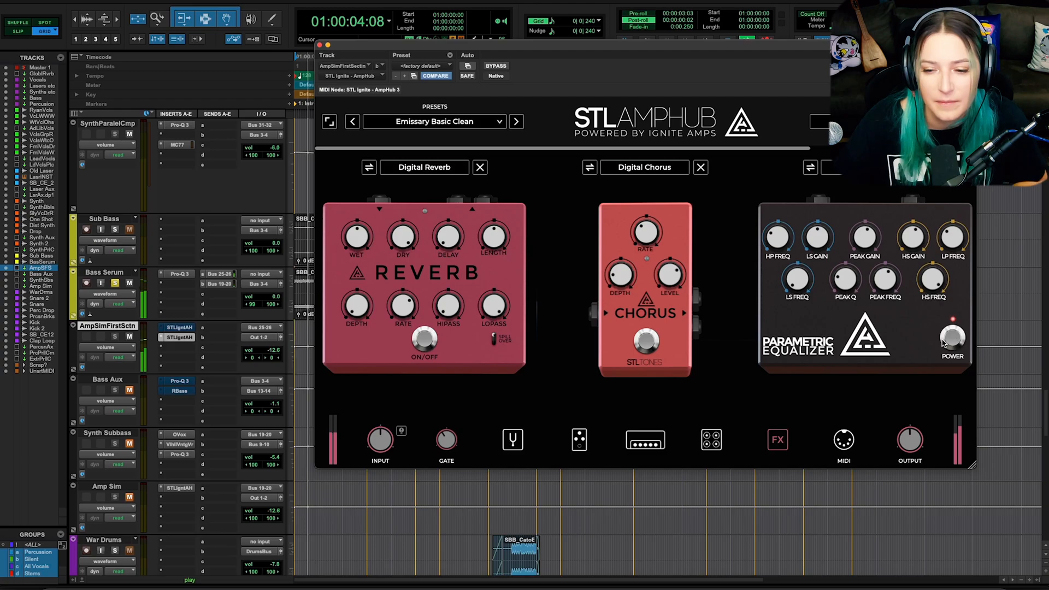
key(space)
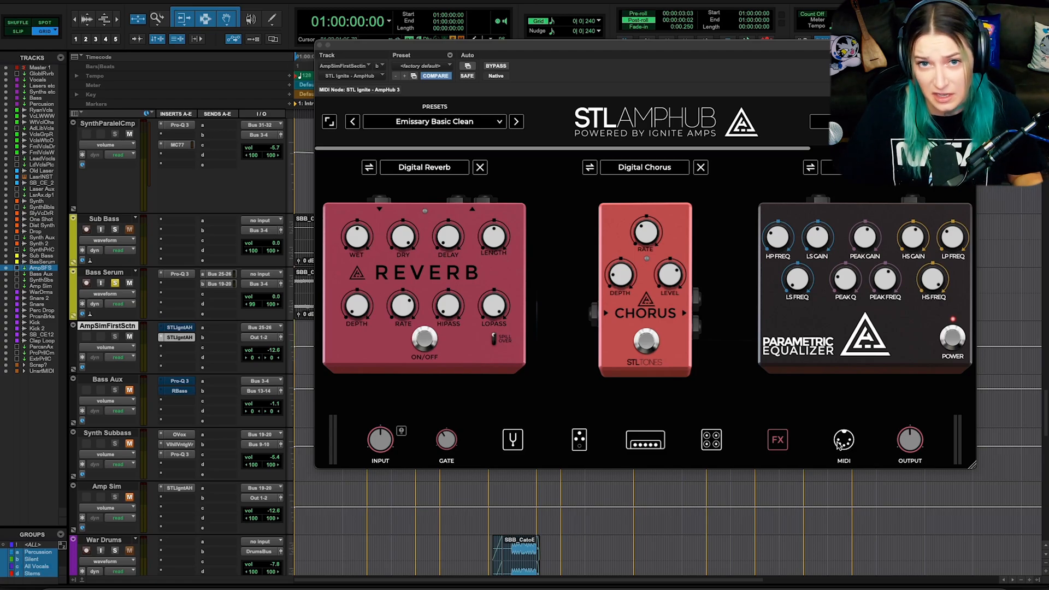
Revisit the amp, cabinet and pre-amp pedal sections, and browse the pedals for the empty second slot without adding one.
click(846, 121)
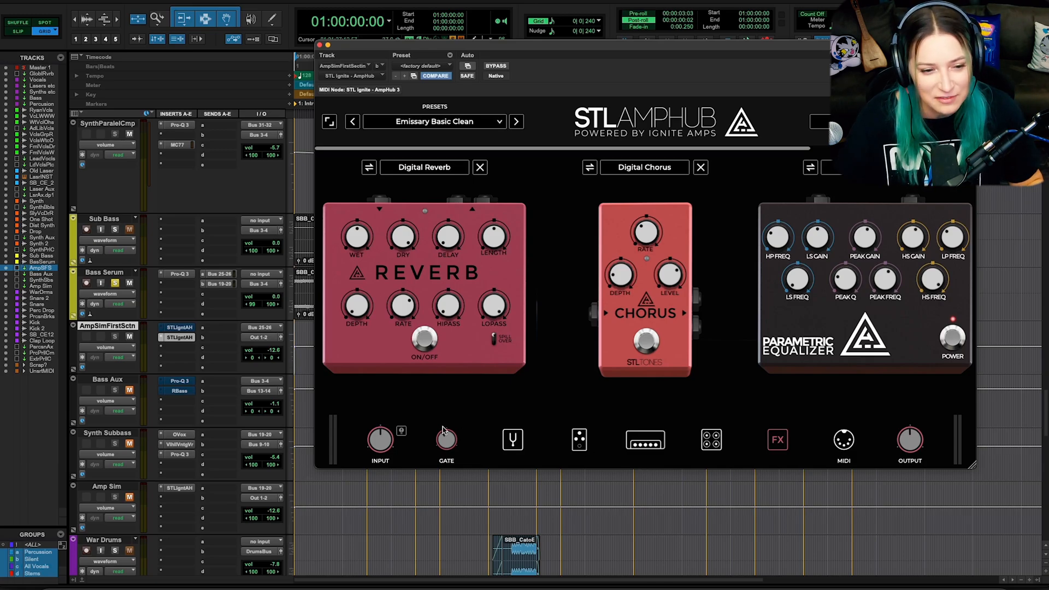
click(643, 441)
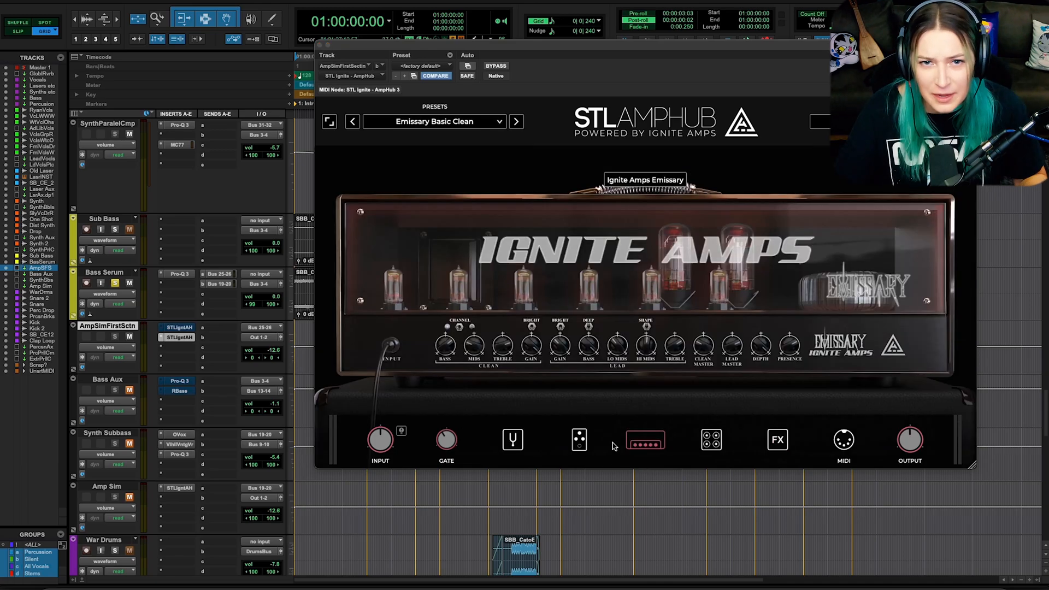
click(709, 439)
click(659, 441)
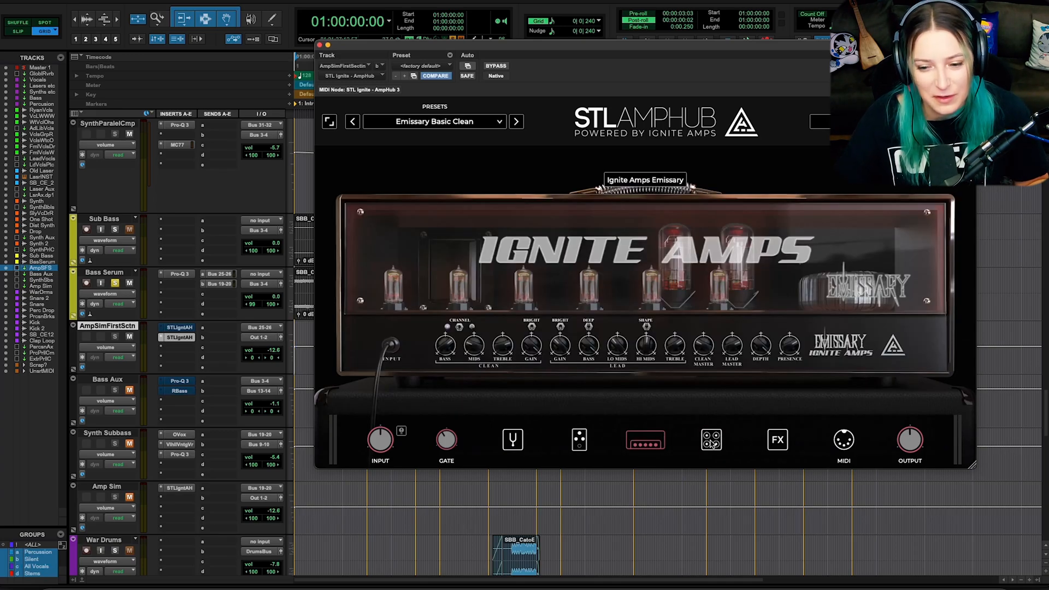
click(711, 442)
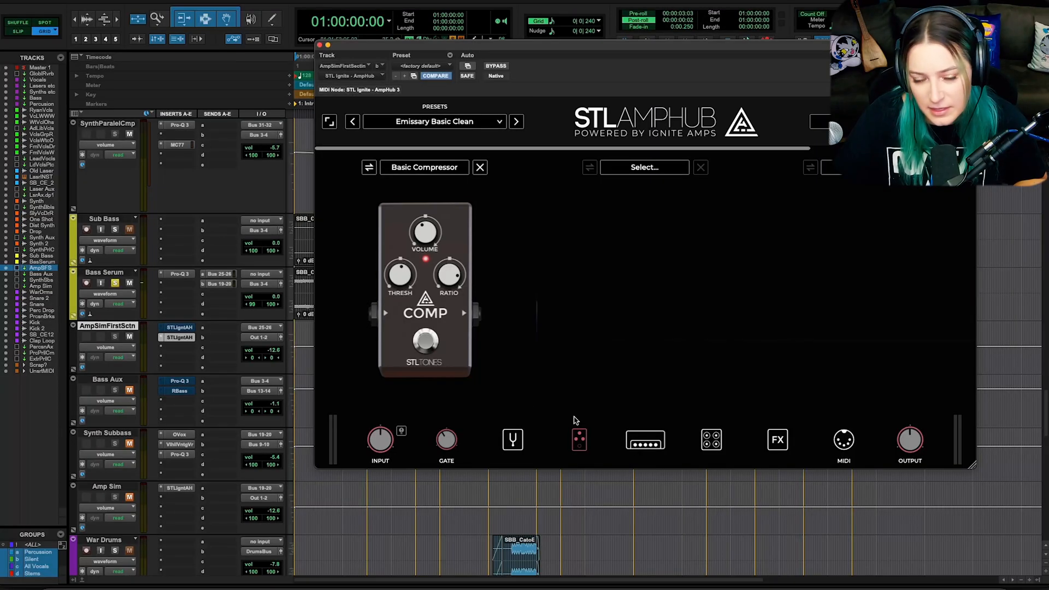
click(626, 167)
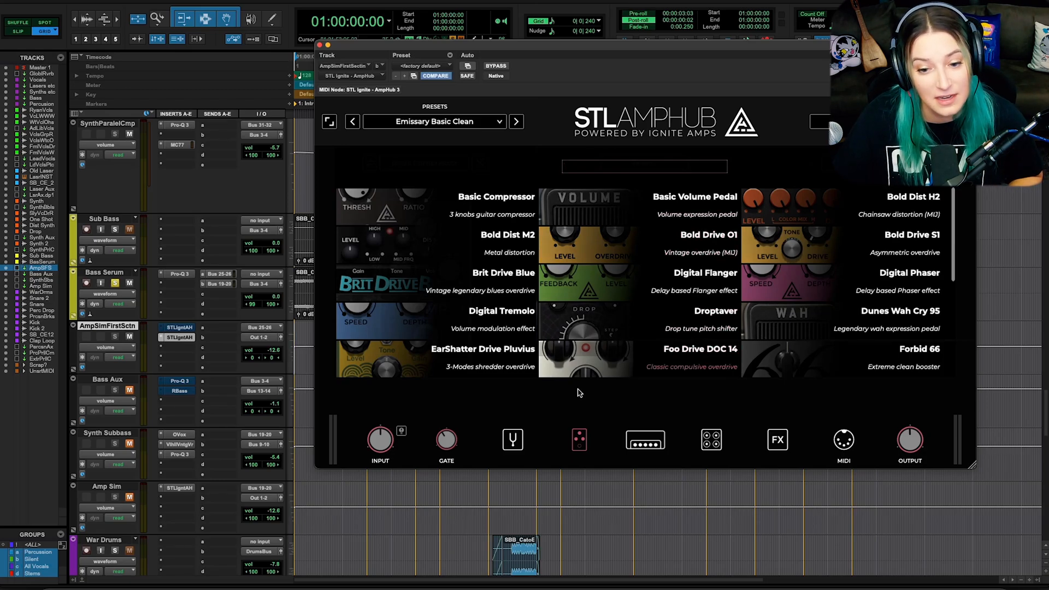
click(585, 406)
Show the cabinet section and change the first cabinet's microphone to Dyn 421 N on the 4x12 Cali Rect V30.
click(711, 439)
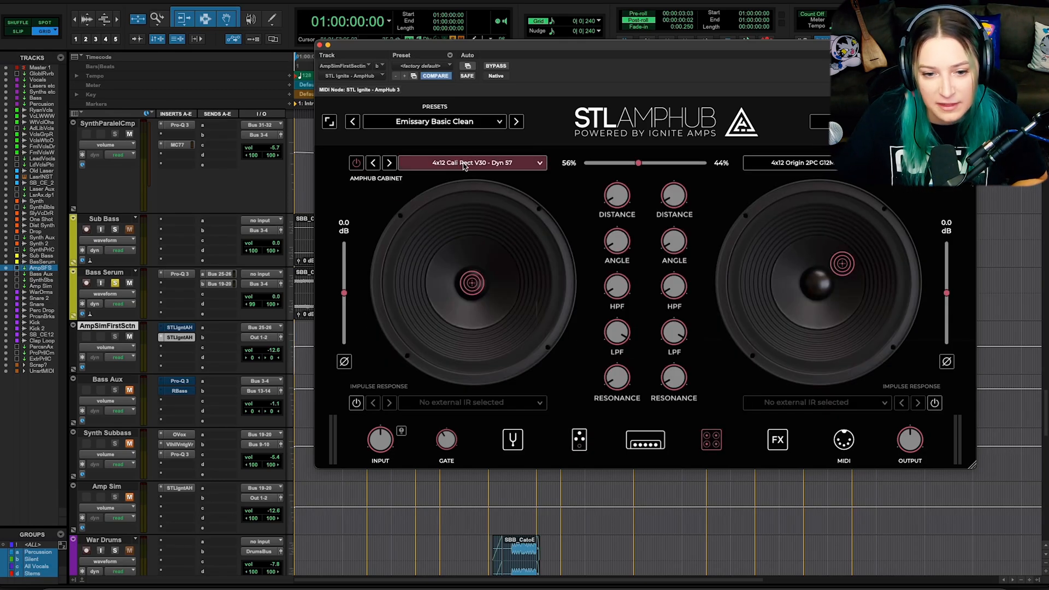
click(504, 163)
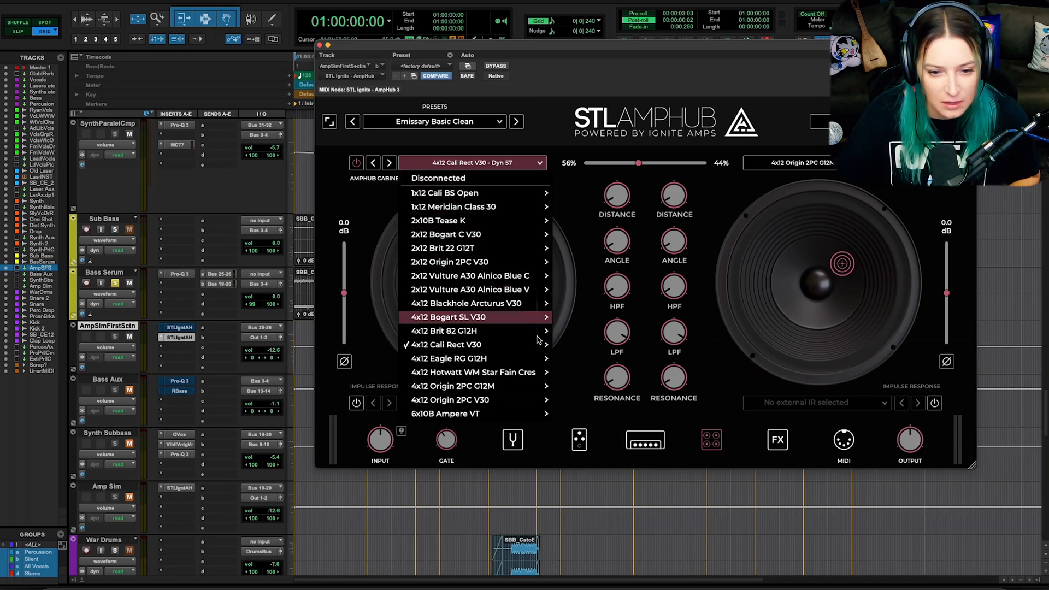
click(584, 289)
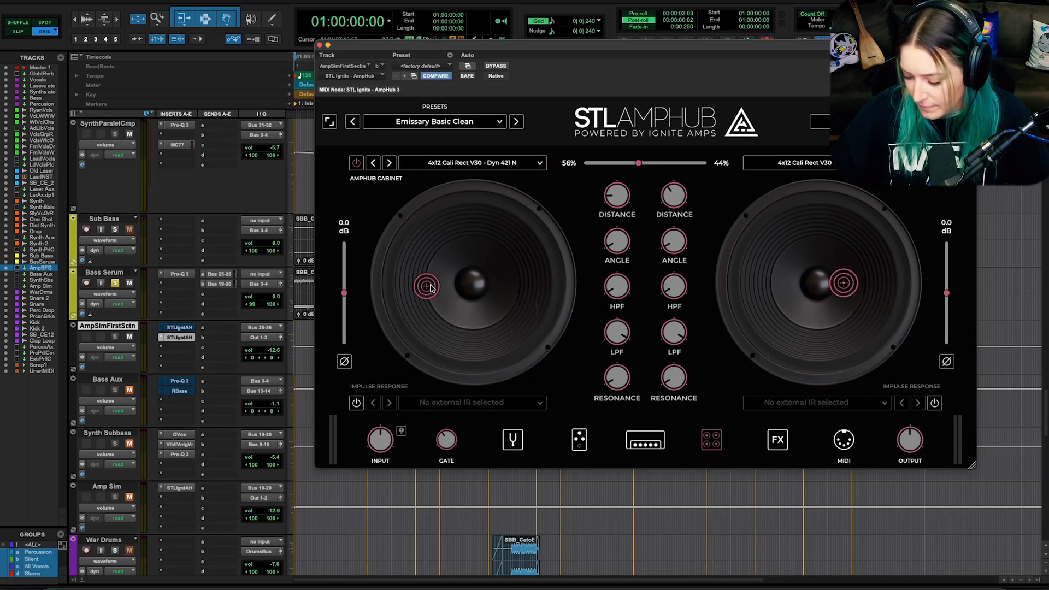